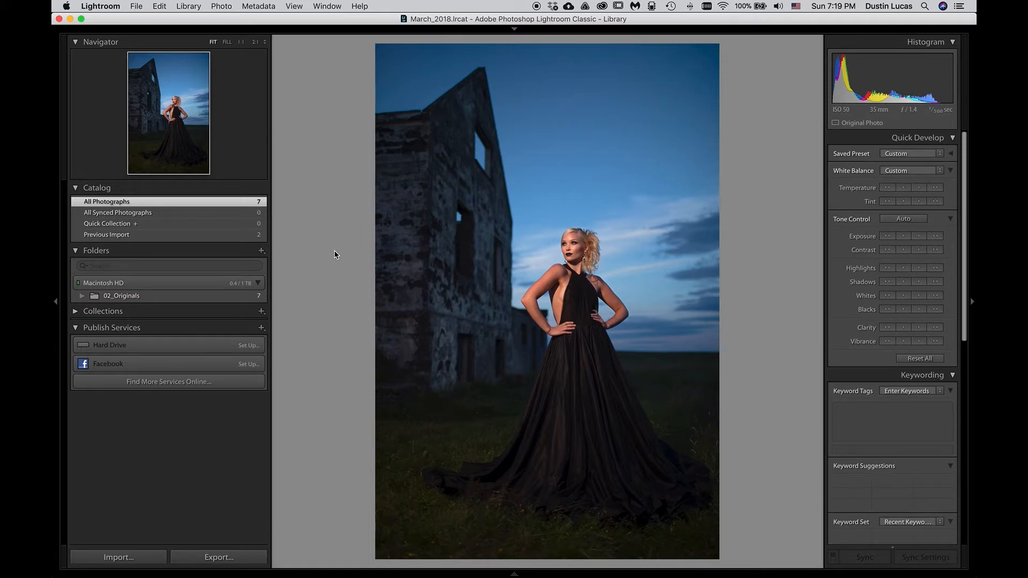
Step: Zoom in on the woman in the portrait, switch to the Develop module, and compare before and after side by side
{"action": "left_click", "coordinate": [568, 253]}
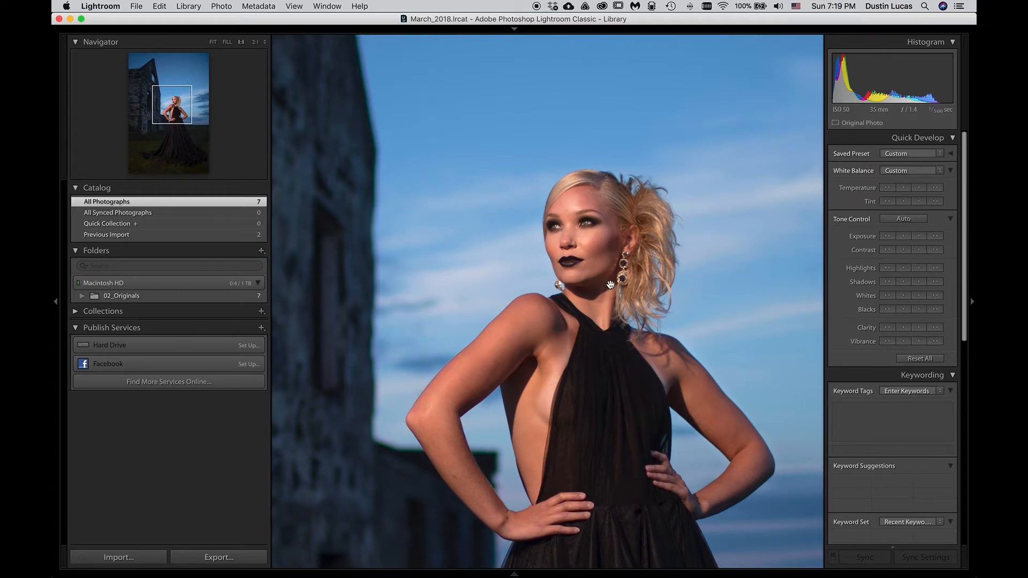
{"action": "key", "text": "d"}
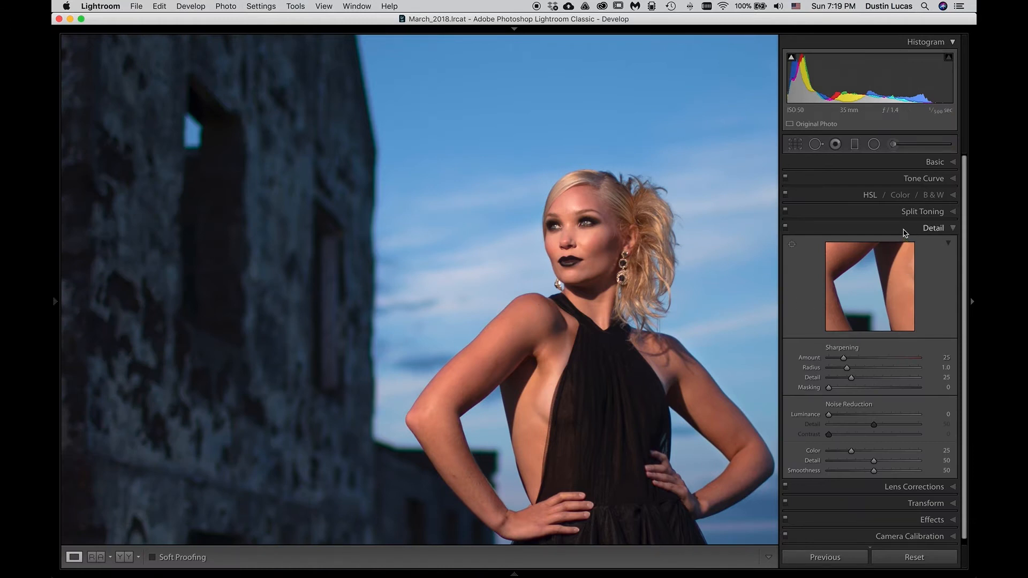
{"action": "left_click_drag", "start_coordinate": [583, 244], "coordinate": [496, 252]}
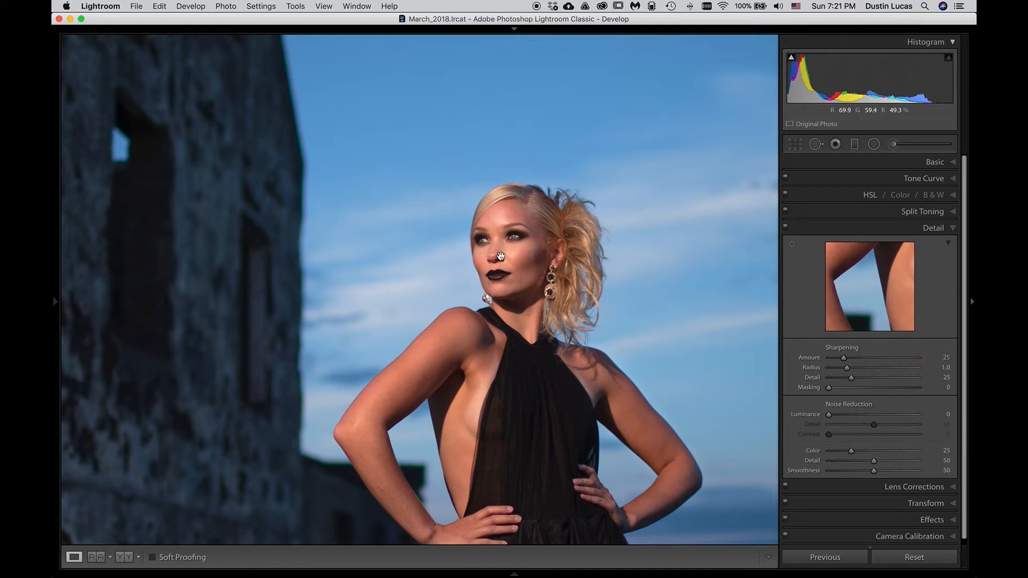
{"action": "key", "text": "y"}
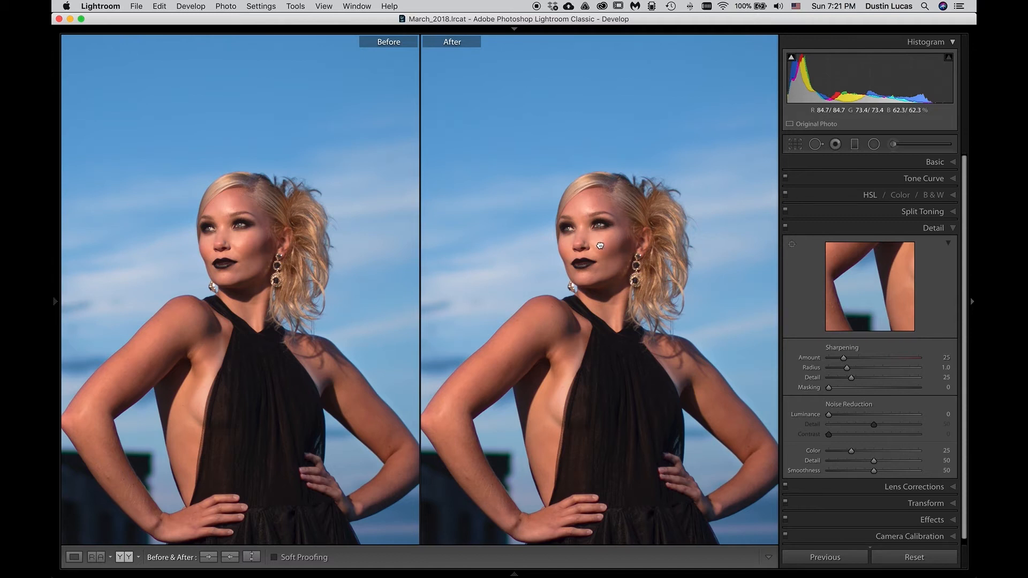
{"action": "left_click_drag", "start_coordinate": [600, 245], "coordinate": [587, 250]}
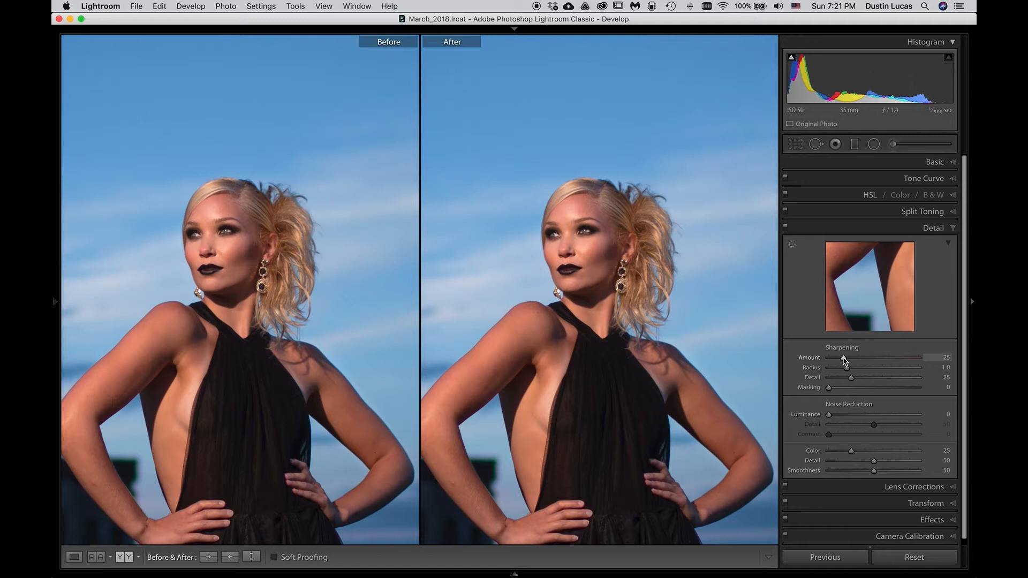
Step: Set the sharpening Amount to 100
{"action": "left_click", "coordinate": [936, 355]}
{"action": "type", "text": "100"}
{"action": "key", "text": "Return"}
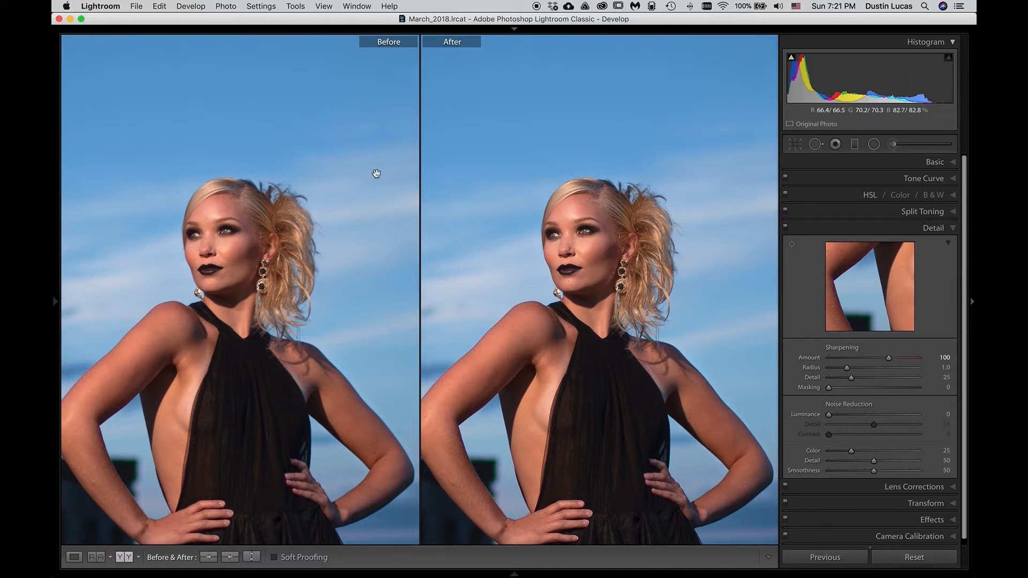
Step: Magnify the woman's face to 2:1 and show it in the Develop module with before and after side by side
{"action": "key", "text": "g"}
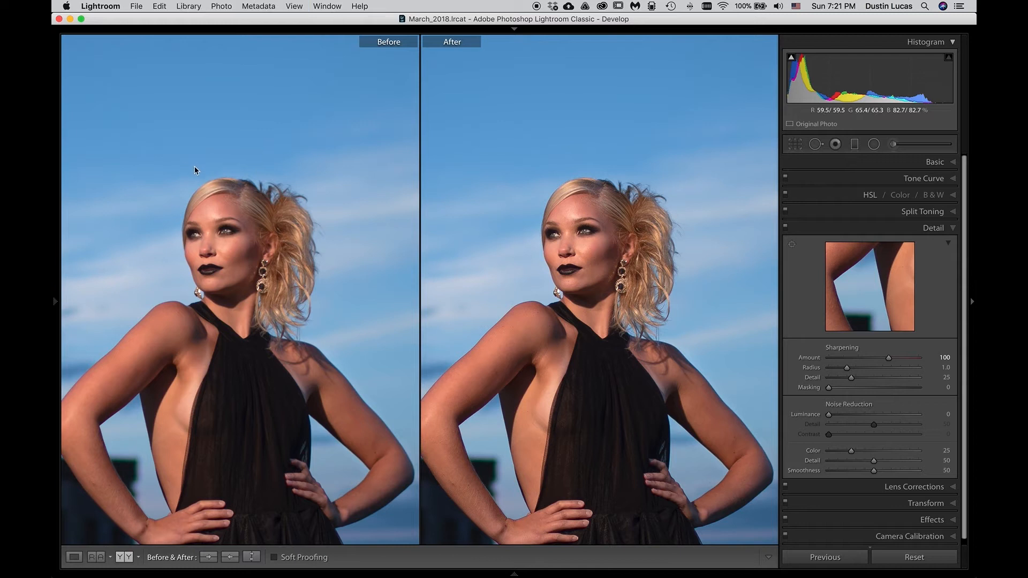
{"action": "left_click", "coordinate": [257, 42]}
{"action": "key", "text": "g"}
{"action": "key", "text": "d"}
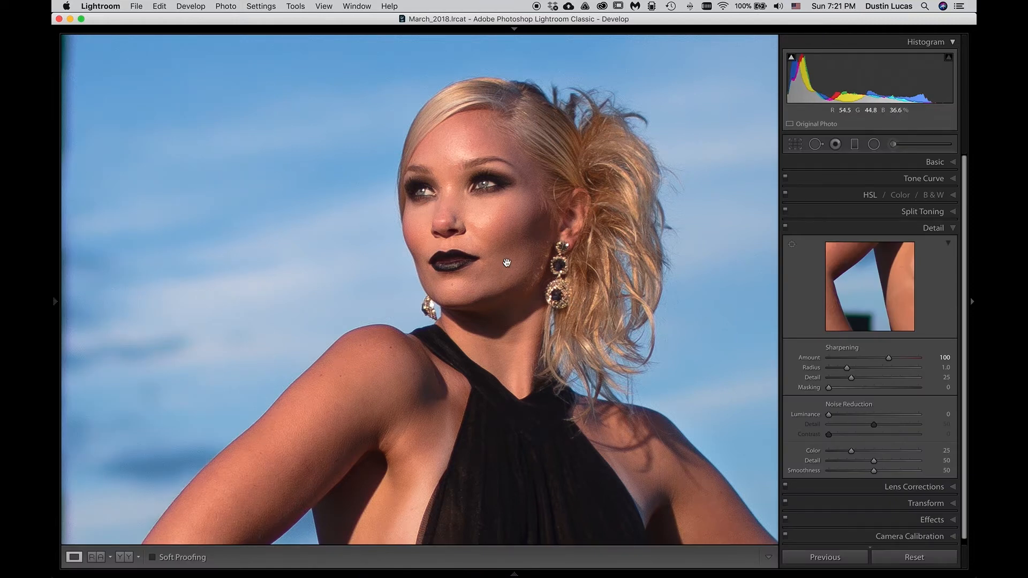
{"action": "key", "text": "y"}
{"action": "left_click_drag", "start_coordinate": [558, 225], "coordinate": [566, 239]}
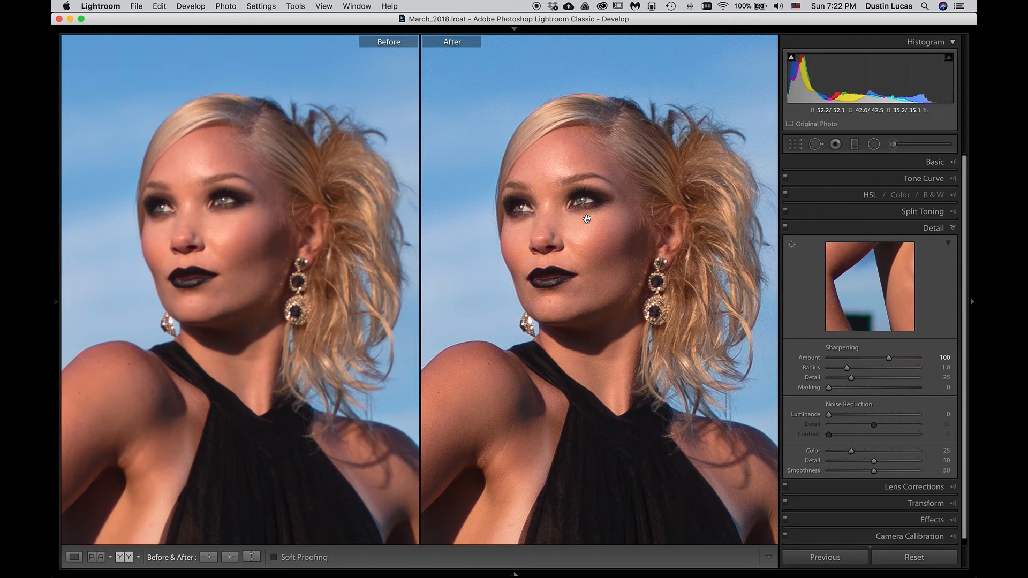
Step: Try lower sharpening Amounts such as 83 and 89 with the grayscale preview, and return the Amount to 100
{"action": "left_click", "coordinate": [891, 360], "text": "alt"}
{"action": "left_click_drag", "start_coordinate": [890, 358], "coordinate": [886, 363]}
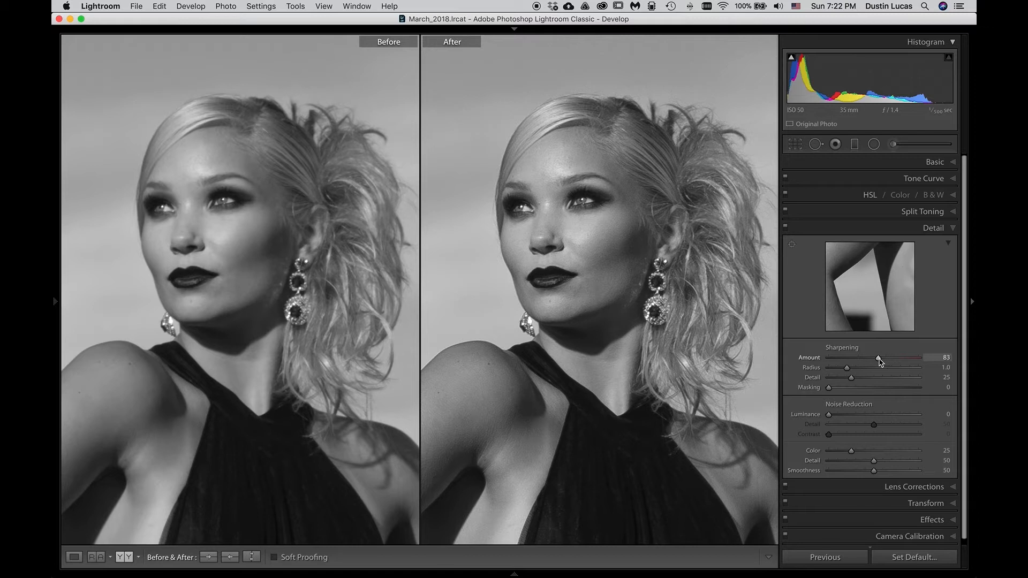
{"action": "left_click_drag", "start_coordinate": [885, 362], "coordinate": [885, 362]}
{"action": "key", "text": "alt"}
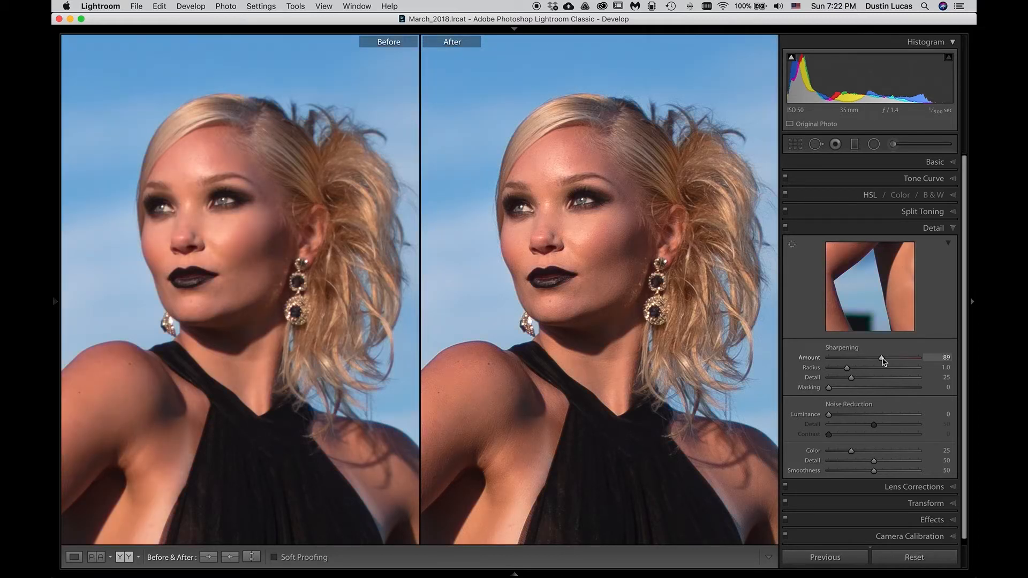
{"action": "key", "text": "alt"}
{"action": "mouse_move", "coordinate": [882, 358]}
{"action": "left_mouse_down"}
{"action": "mouse_move", "coordinate": [851, 362]}
{"action": "mouse_move", "coordinate": [889, 362]}
{"action": "left_mouse_up"}
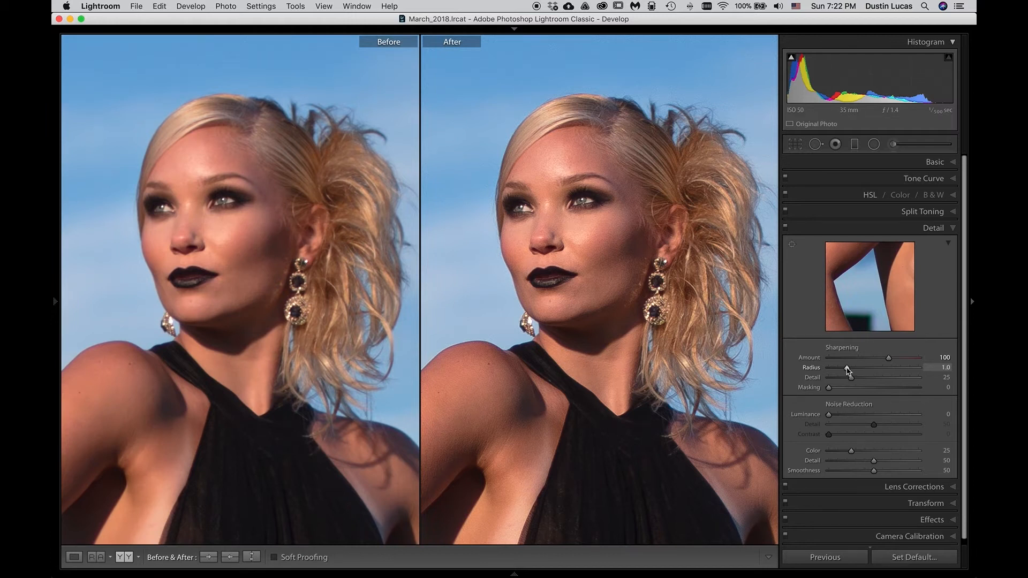
Step: Try sharpening Radius values from 1.0 to 2.7 and above, checking the affected edges in the Radius preview
{"action": "left_click", "coordinate": [848, 368], "text": "alt"}
{"action": "mouse_move", "coordinate": [846, 368]}
{"action": "left_mouse_down"}
{"action": "mouse_move", "coordinate": [824, 370]}
{"action": "mouse_move", "coordinate": [889, 373]}
{"action": "mouse_move", "coordinate": [865, 371]}
{"action": "left_mouse_up"}
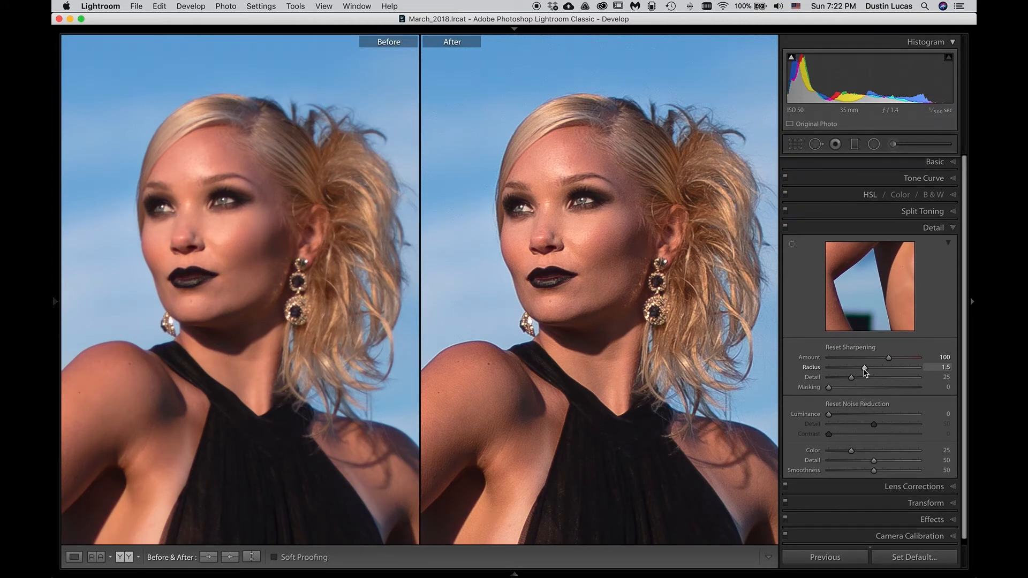
{"action": "mouse_move", "coordinate": [865, 369]}
{"action": "left_mouse_down"}
{"action": "mouse_move", "coordinate": [817, 377]}
{"action": "mouse_move", "coordinate": [846, 373]}
{"action": "left_mouse_up"}
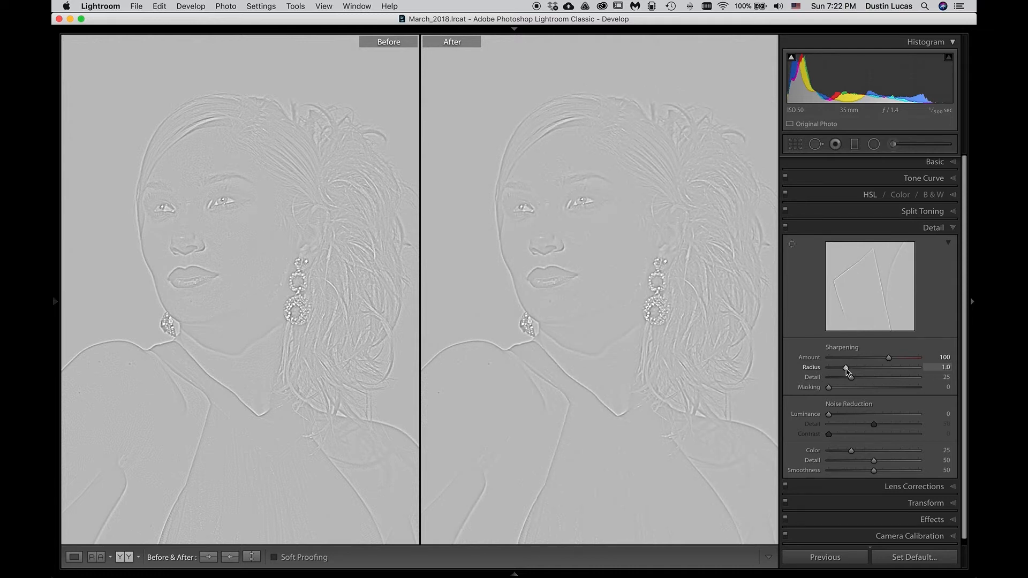
{"action": "left_click_drag", "start_coordinate": [847, 373], "coordinate": [911, 379]}
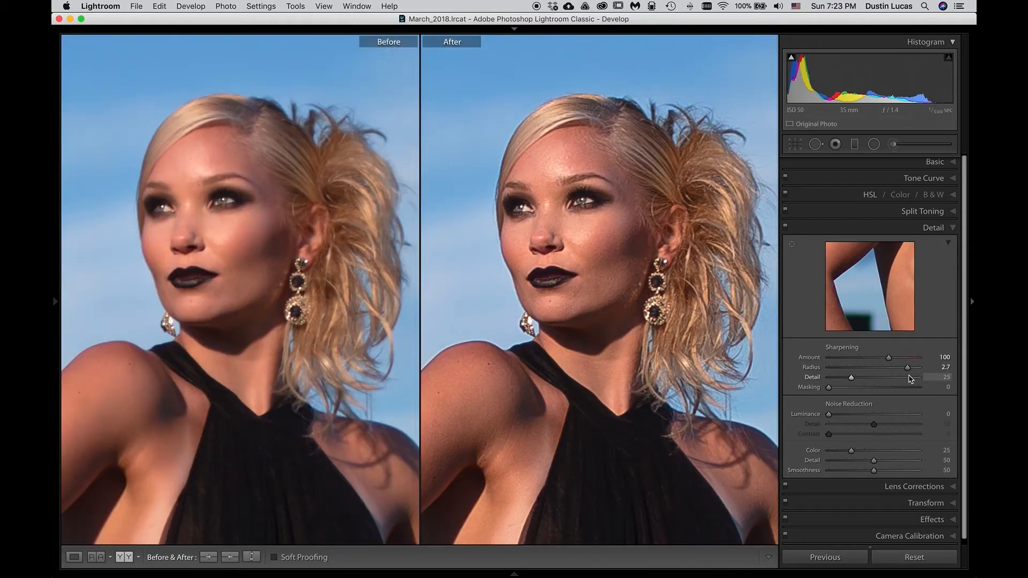
{"action": "left_click_drag", "start_coordinate": [908, 368], "coordinate": [933, 371]}
Step: Reset the sharpening Radius to its default and lower it to 0.7 using the edge preview
{"action": "double_click", "coordinate": [812, 369]}
{"action": "left_click_drag", "start_coordinate": [847, 368], "coordinate": [847, 369], "text": "alt"}
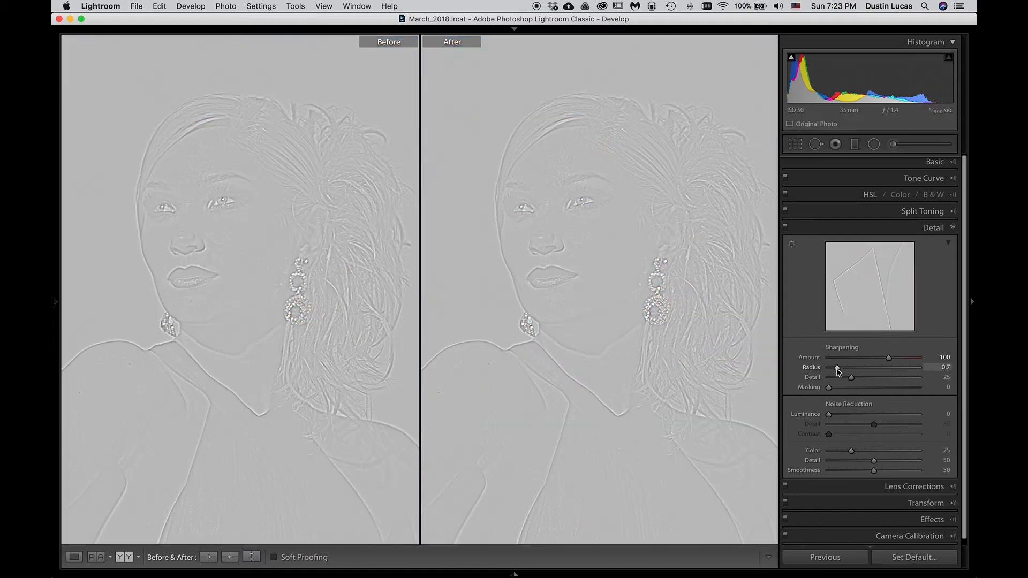
{"action": "left_click_drag", "start_coordinate": [838, 372], "coordinate": [838, 372], "text": "alt"}
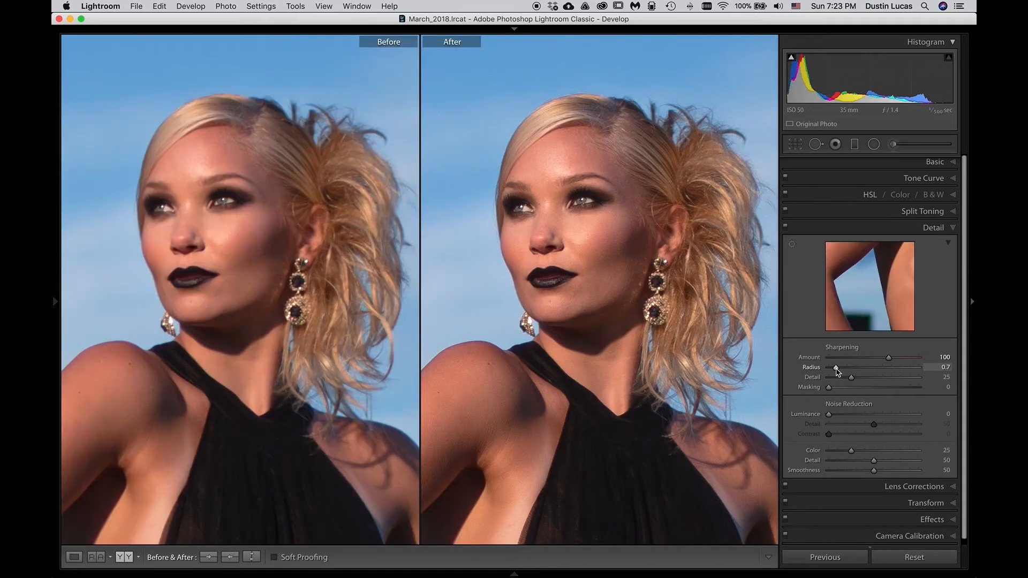
Step: Compare the unsharpened and sharpened face repeatedly in the single-image view, and return to the side-by-side comparison
{"action": "key", "text": "backslash"}
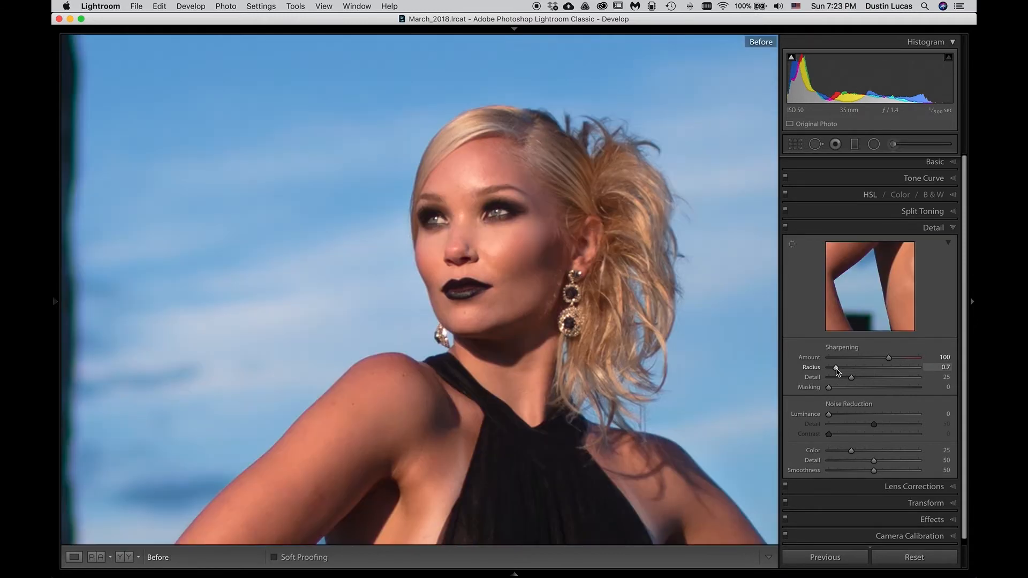
{"action": "key", "text": "backslash"}
{"action": "key", "text": "backslash"}
{"action": "key", "text": "backslash"}
{"action": "key", "text": "backslash"}
{"action": "key", "text": "backslash"}
{"action": "key", "text": "backslash"}
{"action": "key", "text": "backslash"}
{"action": "key", "text": "backslash"}
{"action": "key", "text": "backslash"}
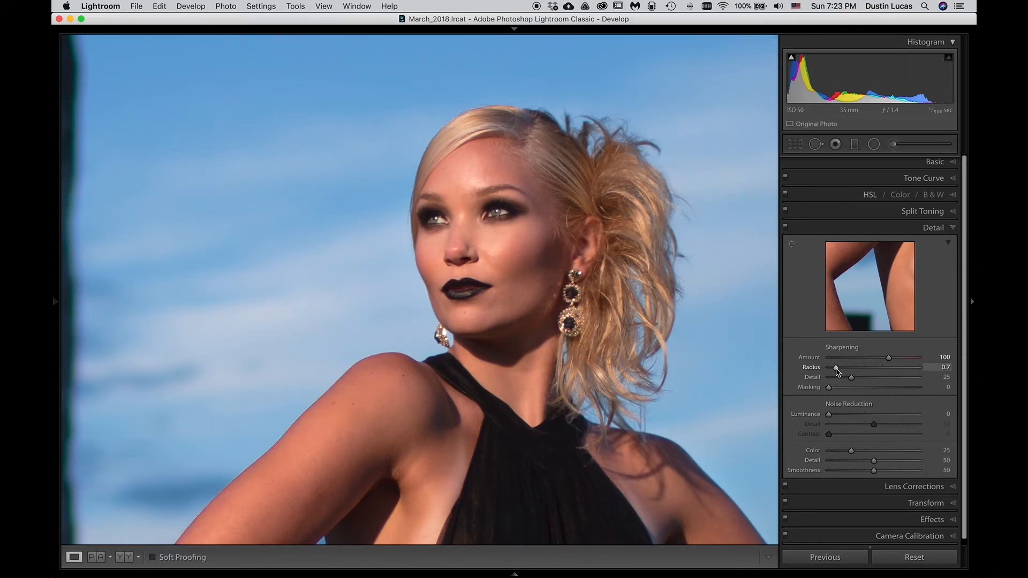
{"action": "key", "text": "y"}
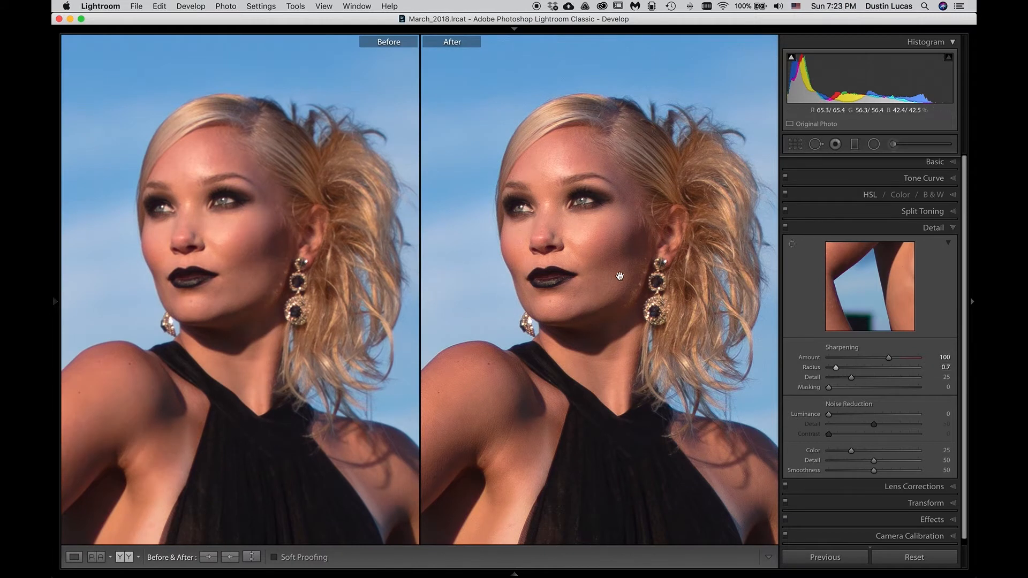
Step: Test the sharpening Detail at 0 and 64 with the edge preview, and set it to 30
{"action": "key", "text": "alt"}
{"action": "left_click_drag", "start_coordinate": [852, 380], "coordinate": [824, 383]}
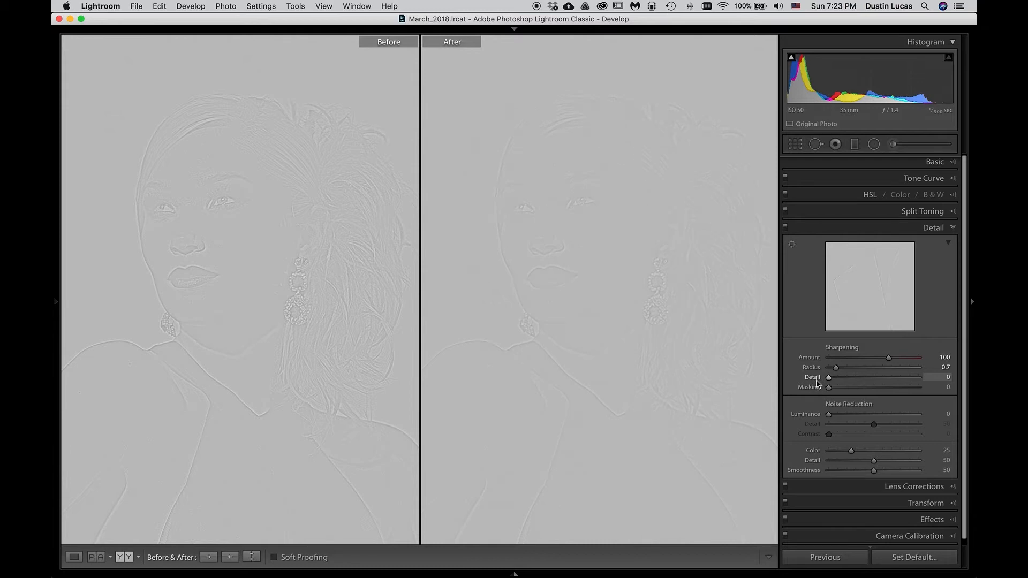
{"action": "left_click_drag", "start_coordinate": [830, 380], "coordinate": [887, 379]}
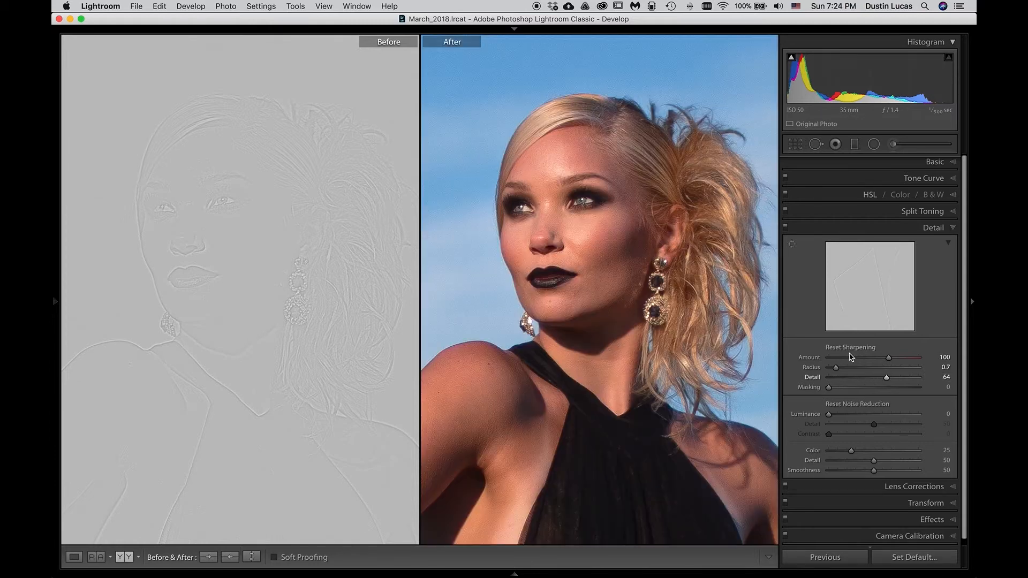
{"action": "left_click", "coordinate": [887, 379], "text": "alt"}
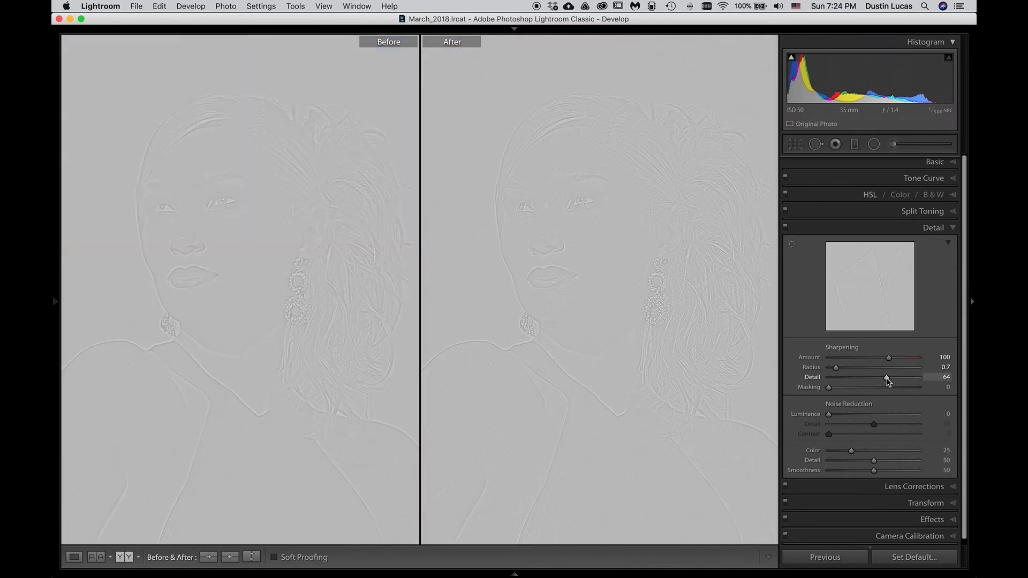
{"action": "left_click_drag", "start_coordinate": [883, 380], "coordinate": [856, 377]}
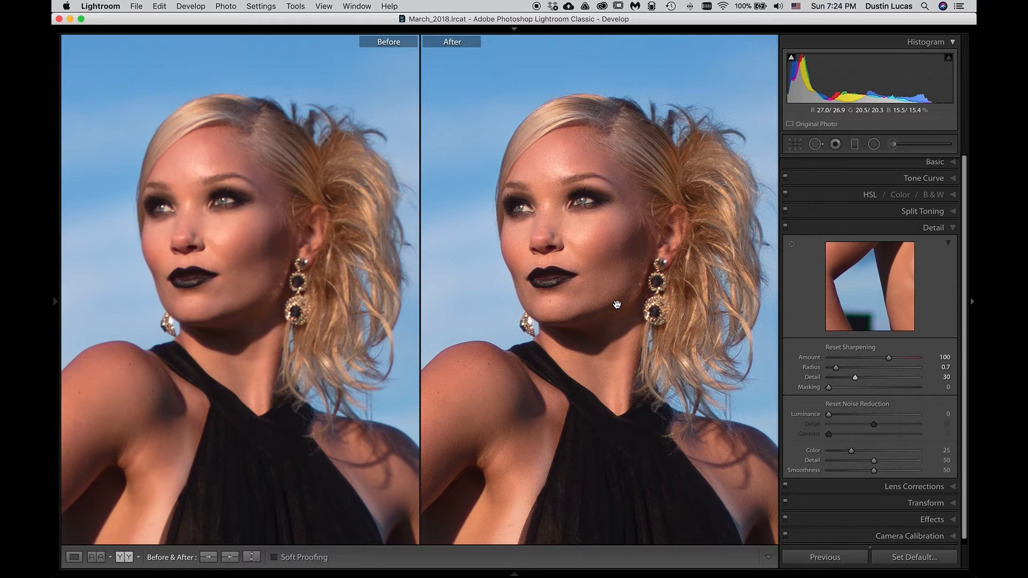
Step: Fit the whole photo in the before/after view and set the sharpening Masking to 12 using the mask preview
{"action": "left_click", "coordinate": [830, 388], "text": "alt"}
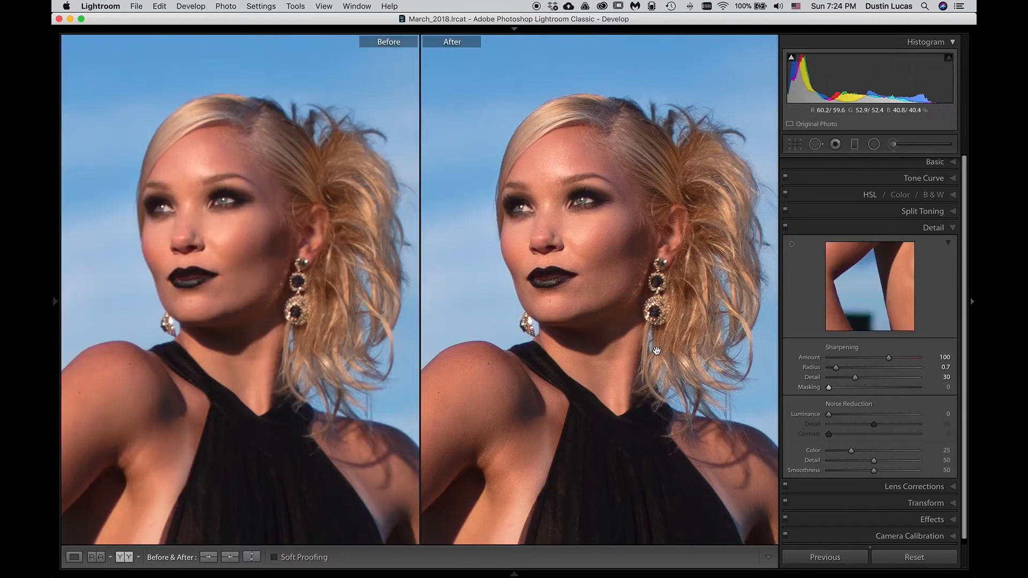
{"action": "left_click", "coordinate": [657, 351]}
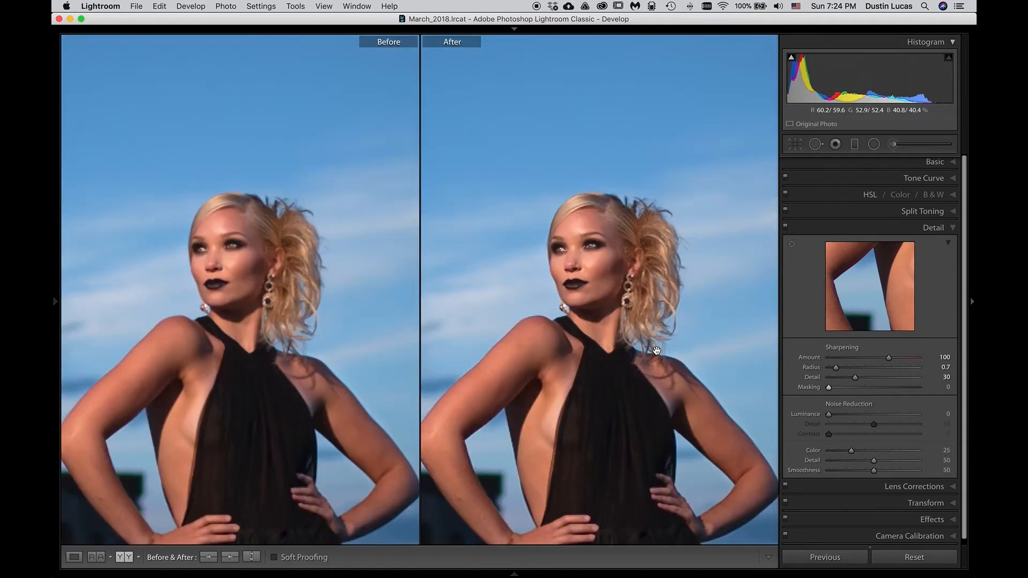
{"action": "left_click", "coordinate": [717, 349]}
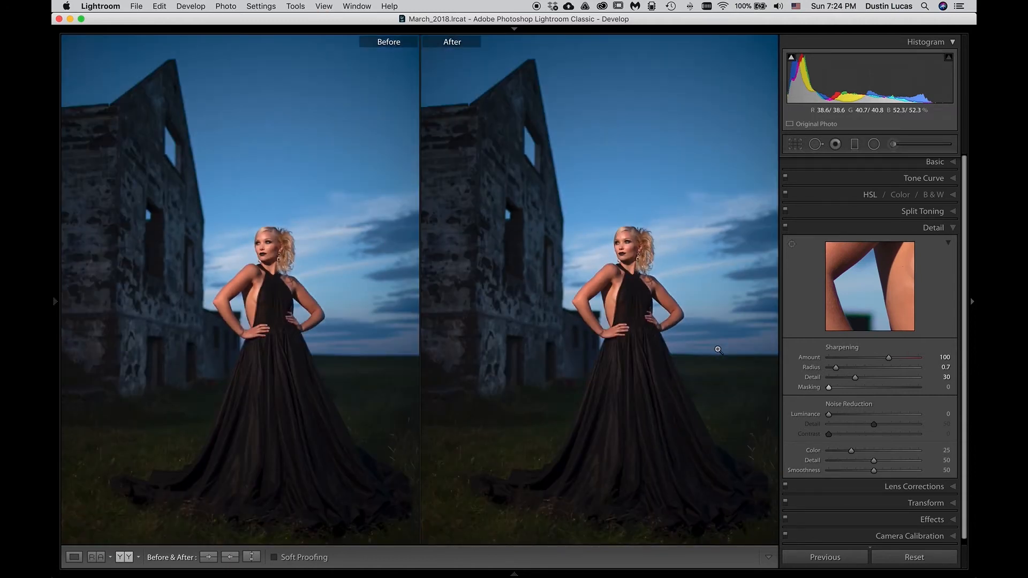
{"action": "left_click", "coordinate": [718, 350]}
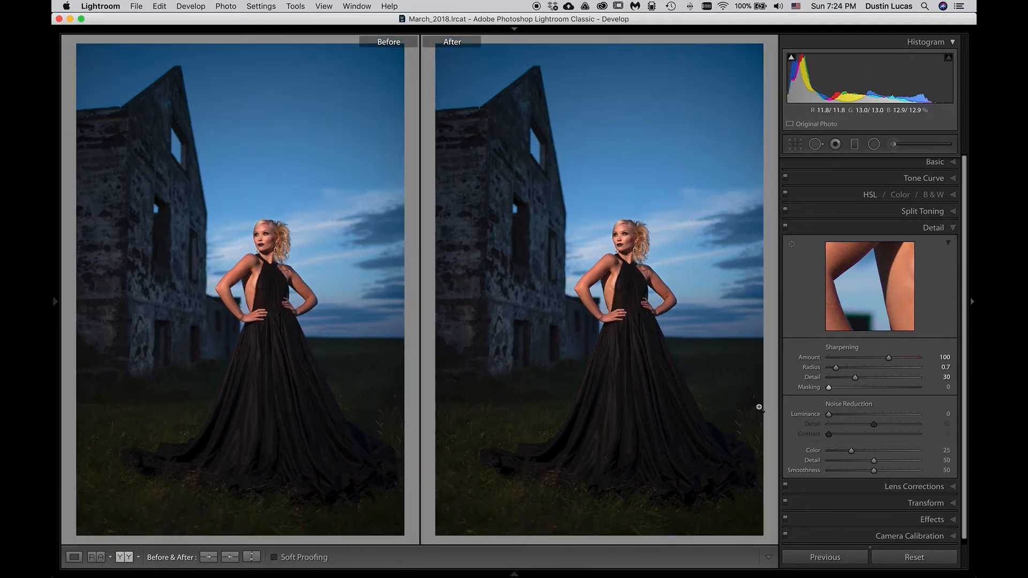
{"action": "key", "text": "alt"}
{"action": "left_click", "coordinate": [828, 388], "text": "alt"}
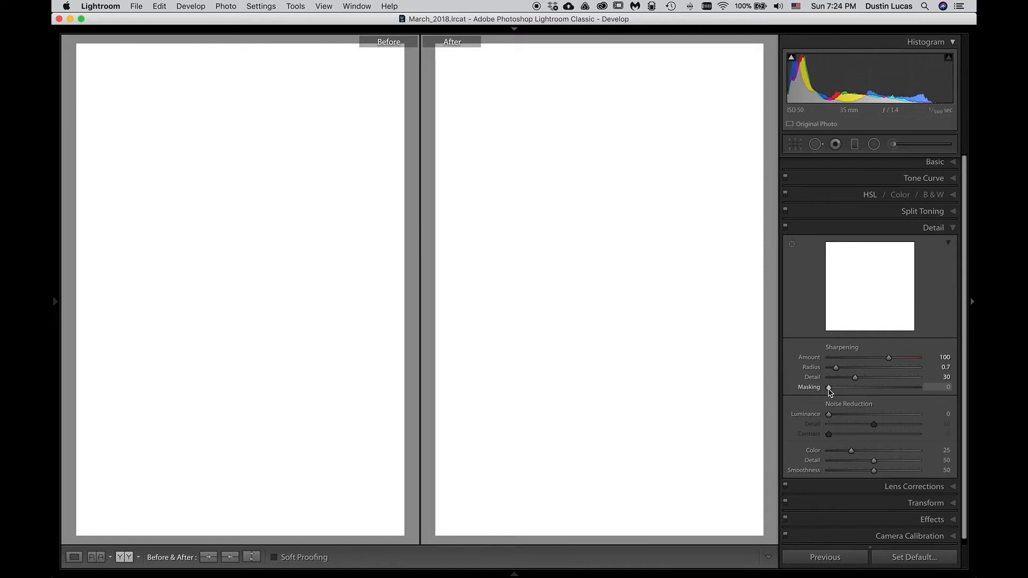
{"action": "left_click_drag", "start_coordinate": [829, 390], "coordinate": [841, 388]}
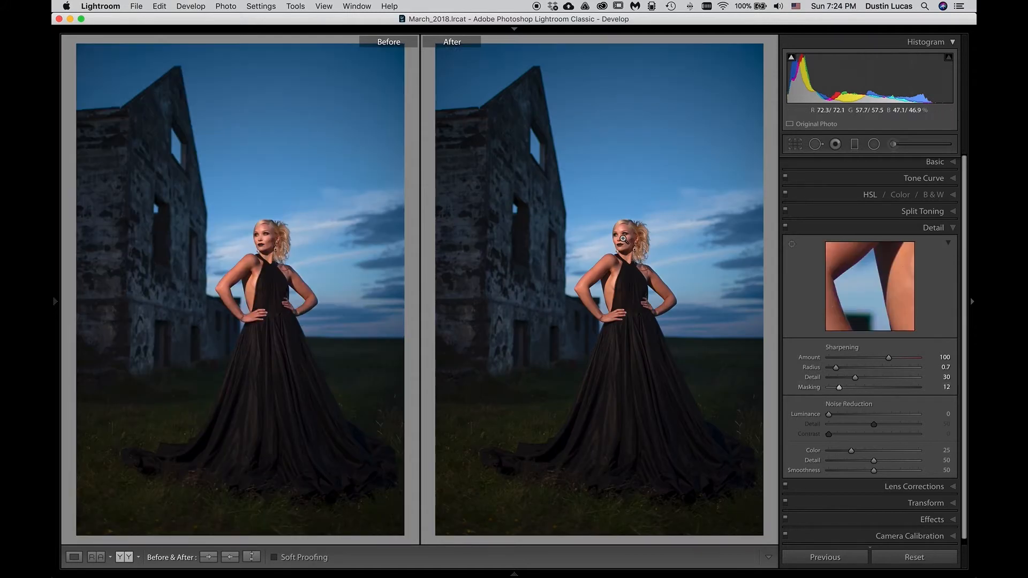
Step: Check the sky up close with sharpening Masking at 0, set Masking to 10, and view the whole photo again
{"action": "left_click", "coordinate": [651, 114]}
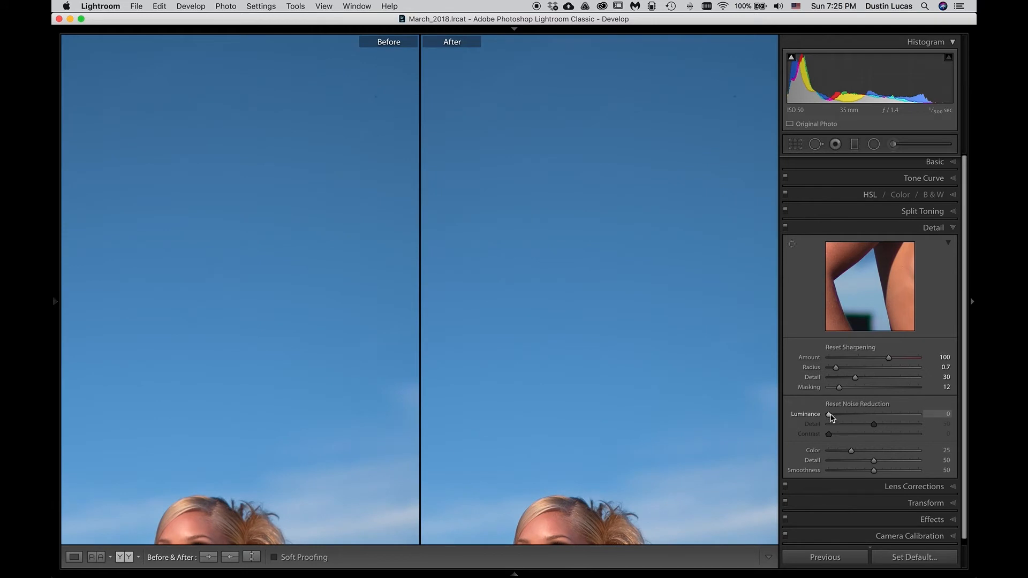
{"action": "left_click_drag", "start_coordinate": [834, 390], "coordinate": [814, 387]}
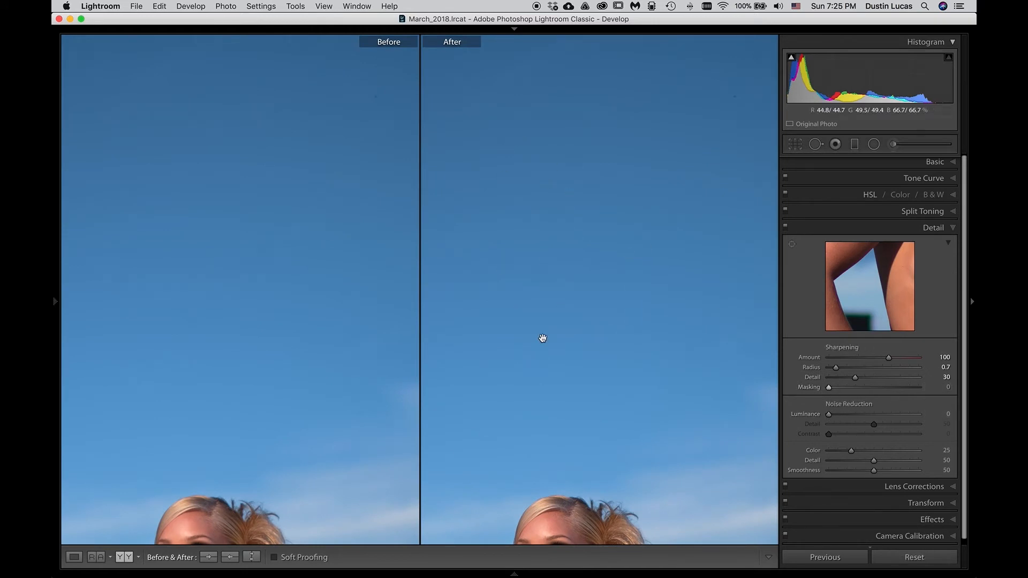
{"action": "key", "text": "alt"}
{"action": "left_click_drag", "start_coordinate": [829, 387], "coordinate": [839, 391]}
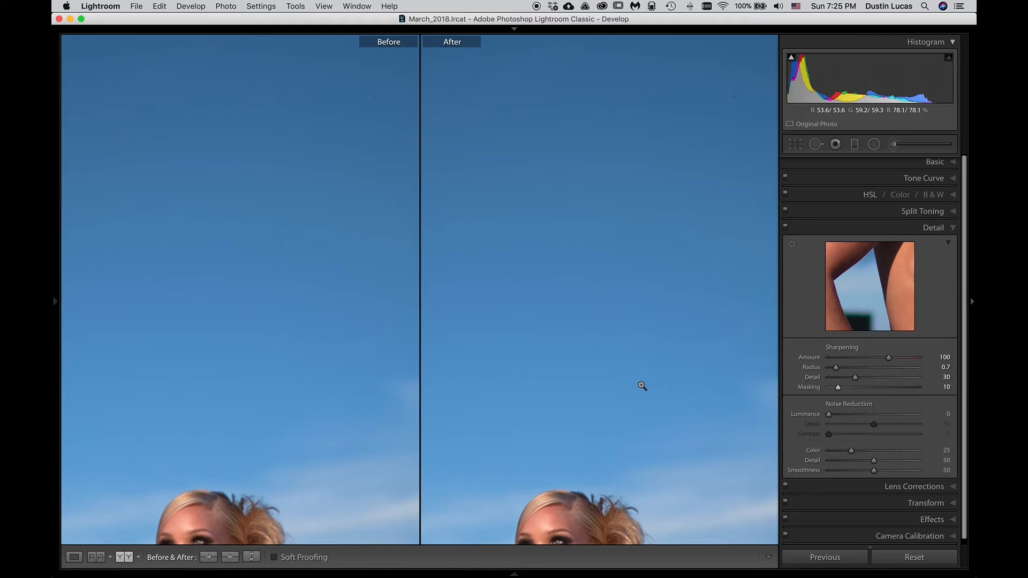
{"action": "left_click", "coordinate": [642, 386]}
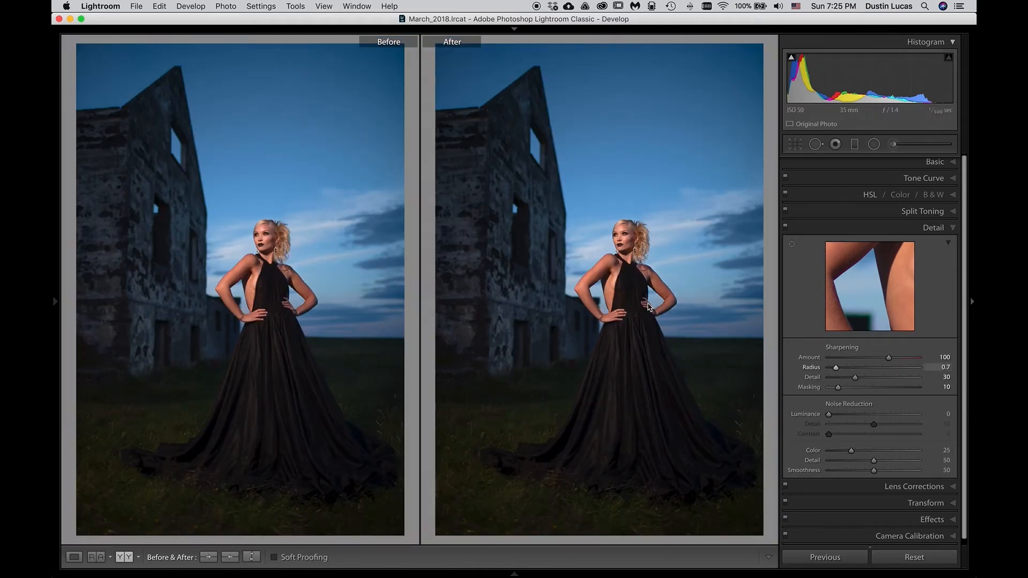
{"action": "left_click", "coordinate": [624, 245]}
{"action": "left_click", "coordinate": [624, 245]}
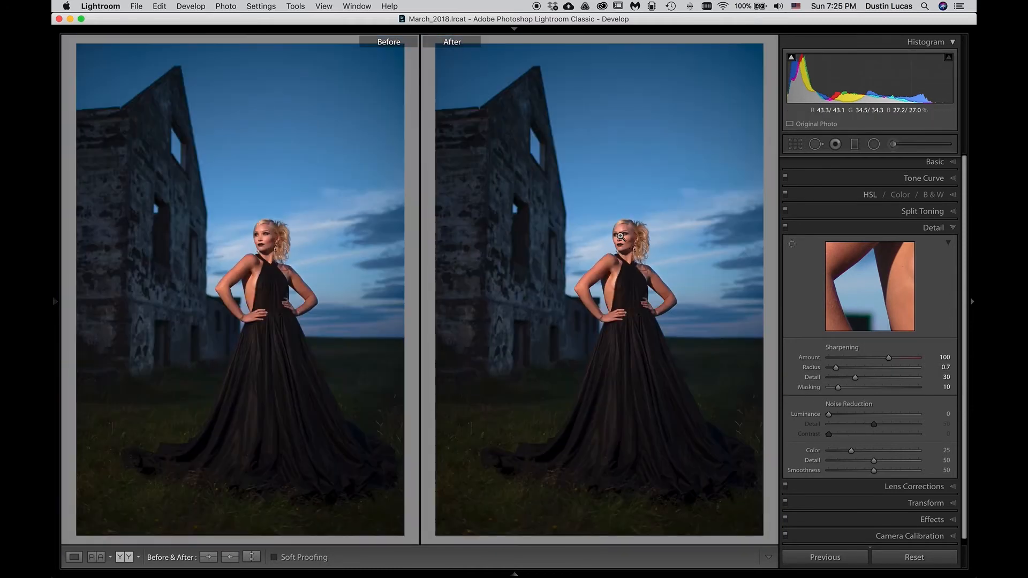
Step: Zoom in on the upper body, try the sharpening Masking at 40, and reset it to 0
{"action": "left_click", "coordinate": [632, 272]}
{"action": "left_click_drag", "start_coordinate": [654, 267], "coordinate": [641, 279]}
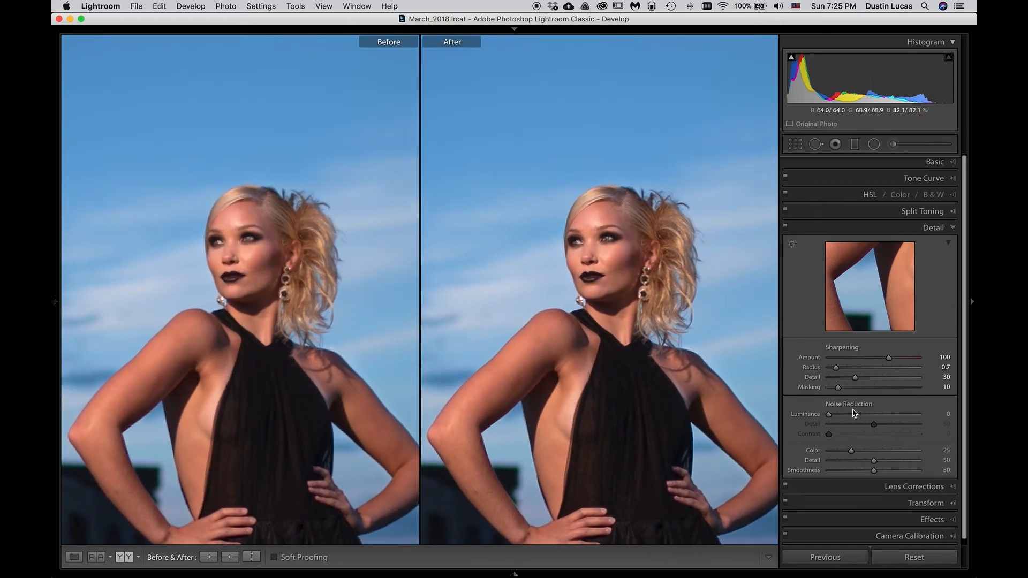
{"action": "left_click_drag", "start_coordinate": [839, 386], "coordinate": [865, 389]}
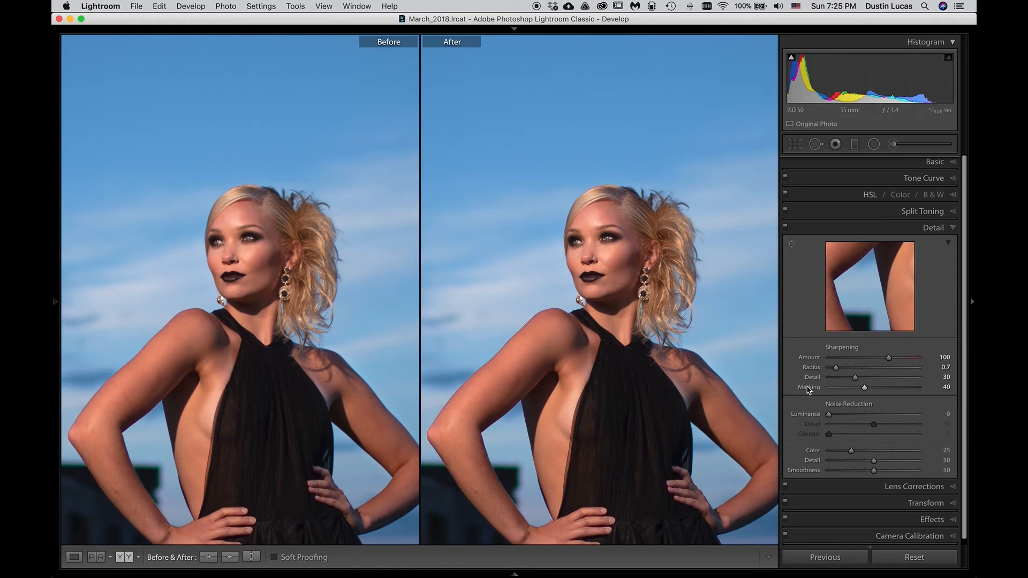
{"action": "double_click", "coordinate": [813, 388]}
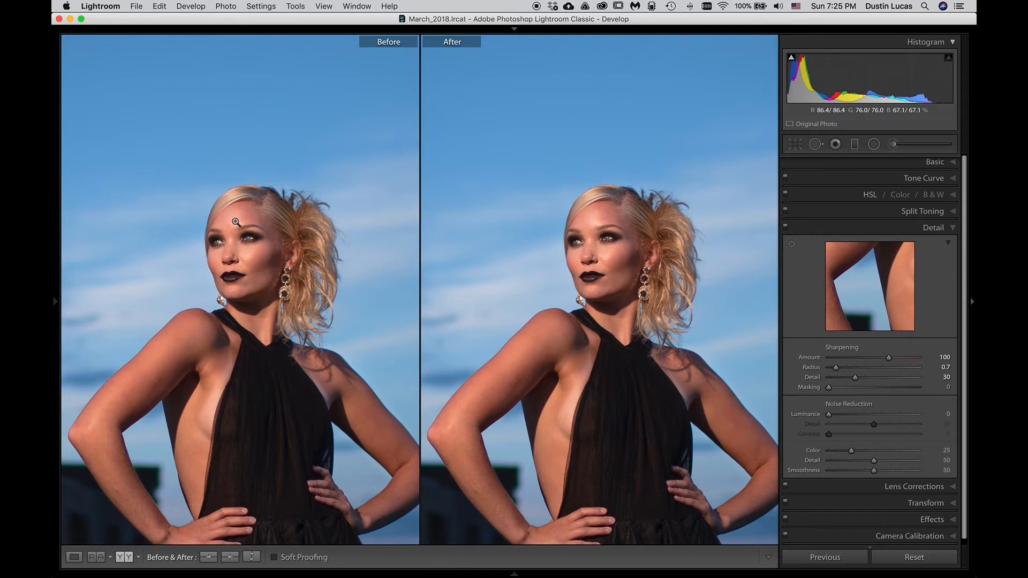
Step: Enlarge the face in the before/after view, try the sharpening Masking at 40, and reduce it to 25
{"action": "key", "text": "Right"}
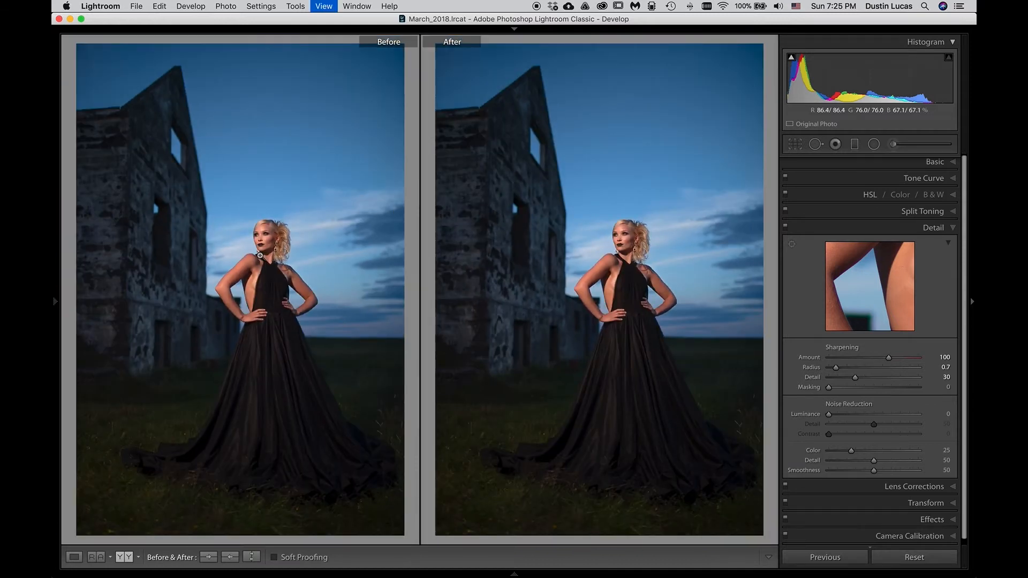
{"action": "left_click", "coordinate": [260, 255]}
{"action": "key", "text": "super+equal"}
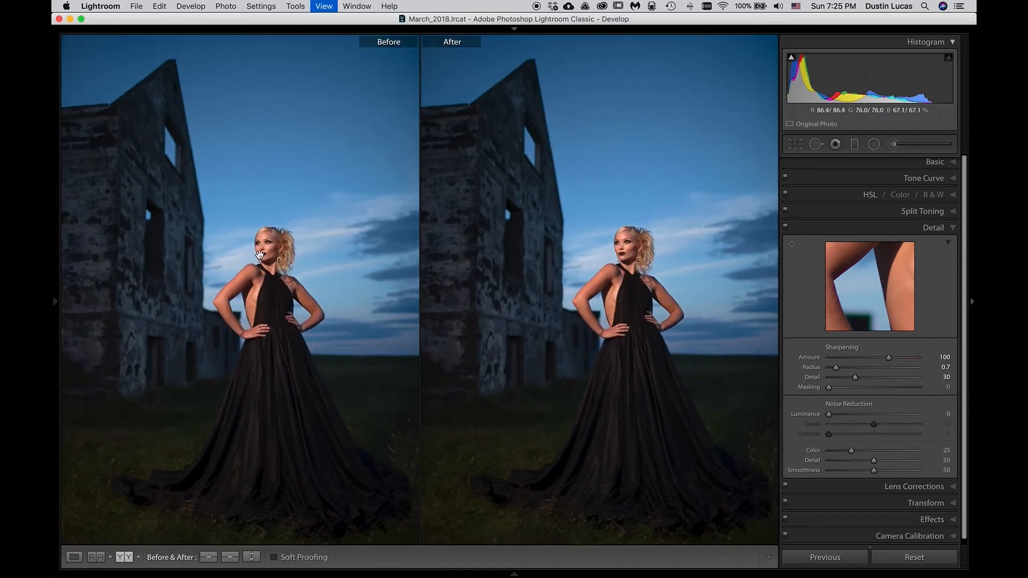
{"action": "key", "text": "super+equal"}
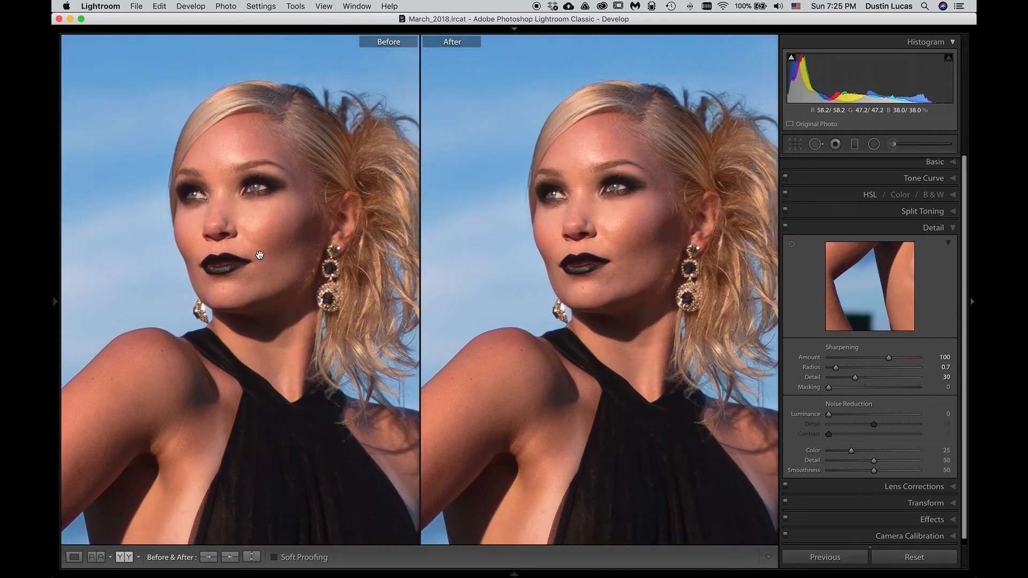
{"action": "left_click_drag", "start_coordinate": [252, 248], "coordinate": [229, 268]}
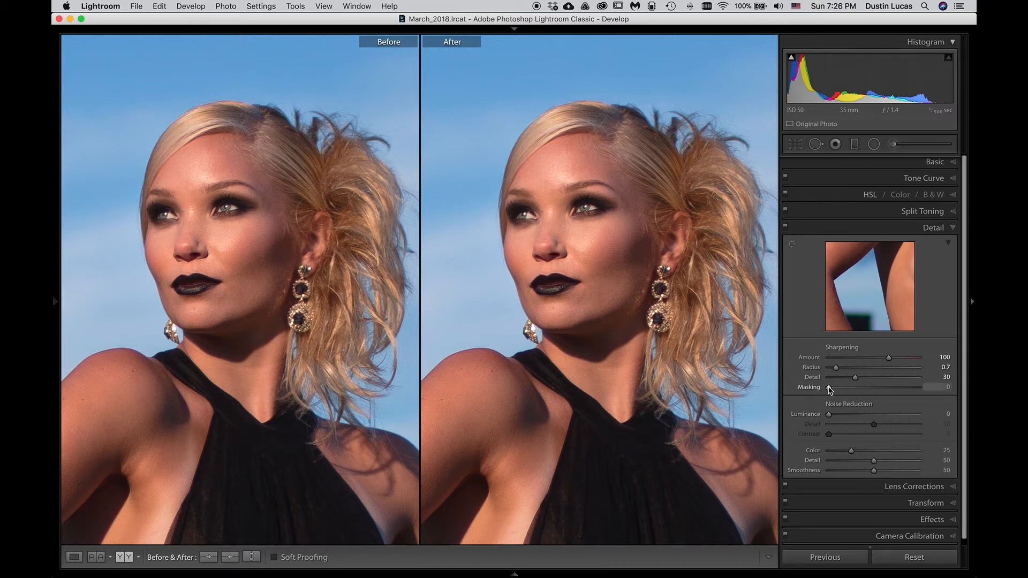
{"action": "left_click_drag", "start_coordinate": [829, 390], "coordinate": [866, 387]}
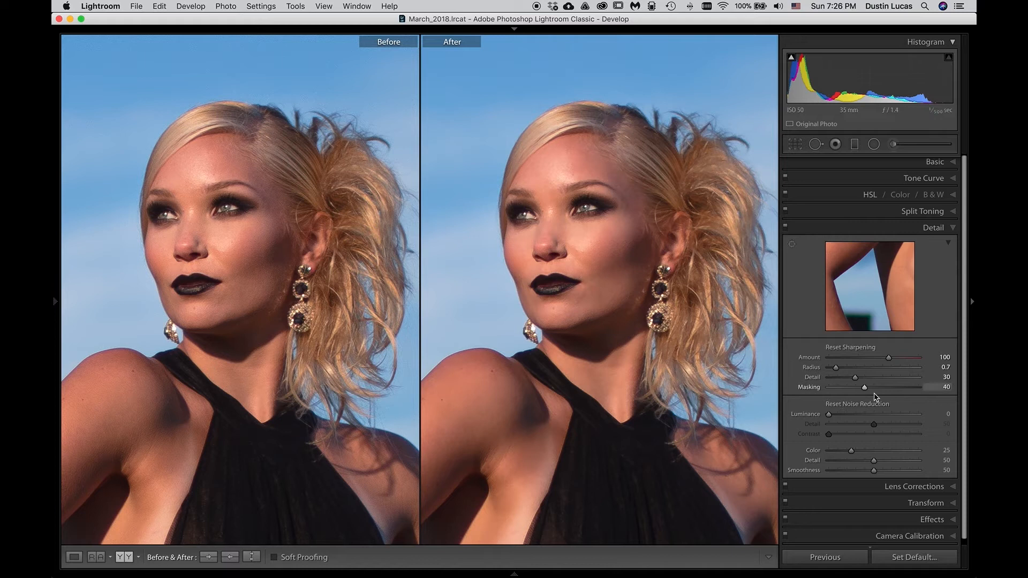
{"action": "left_click_drag", "start_coordinate": [864, 388], "coordinate": [850, 390]}
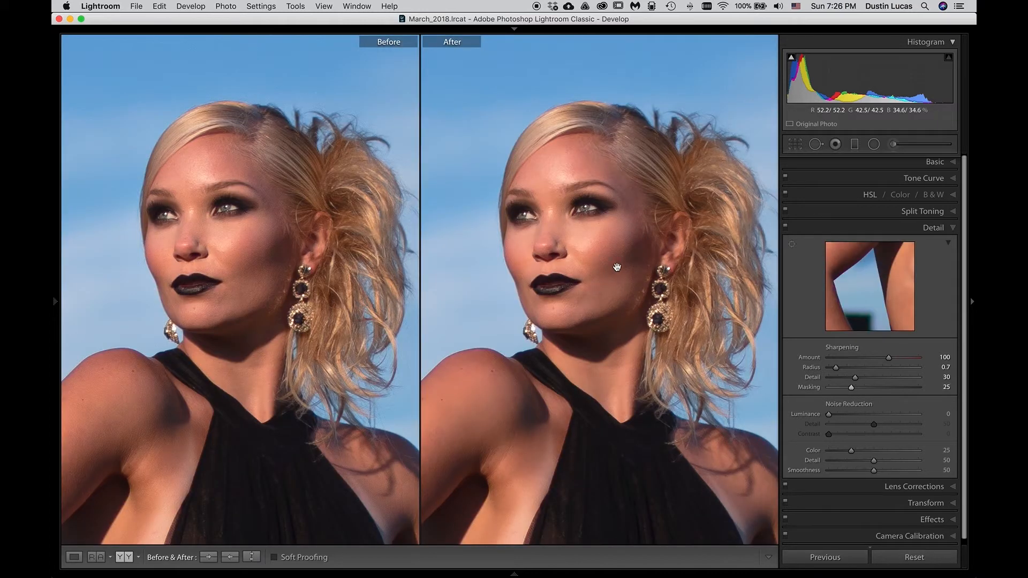
Step: Inspect the hair, hands and dress fabric up close, toggling repeatedly between the before and after versions in the single-image view
{"action": "left_click_drag", "start_coordinate": [610, 237], "coordinate": [471, 158]}
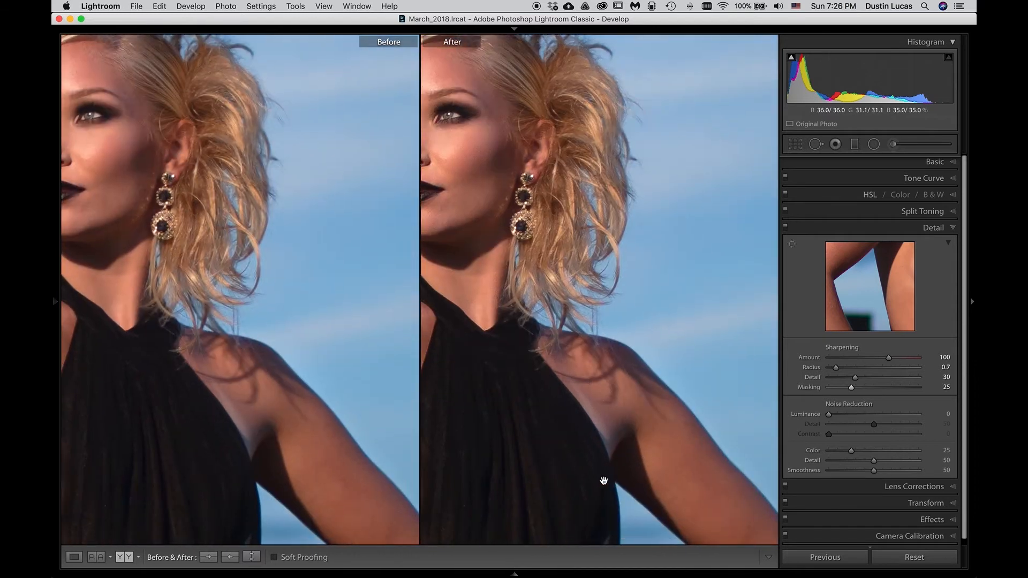
{"action": "left_click_drag", "start_coordinate": [569, 459], "coordinate": [683, 310]}
{"action": "left_click_drag", "start_coordinate": [626, 498], "coordinate": [615, 156]}
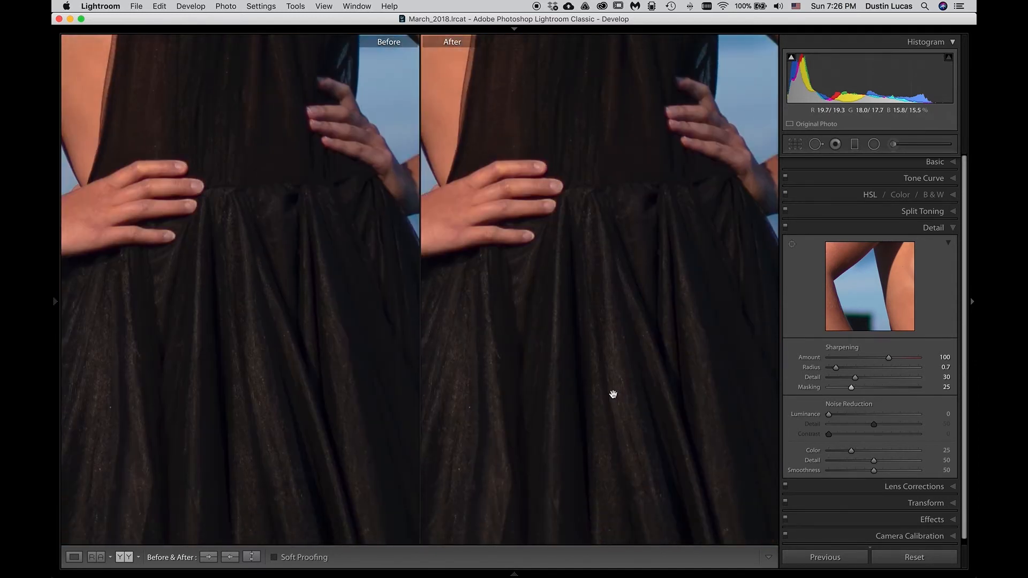
{"action": "left_click_drag", "start_coordinate": [604, 416], "coordinate": [583, 305]}
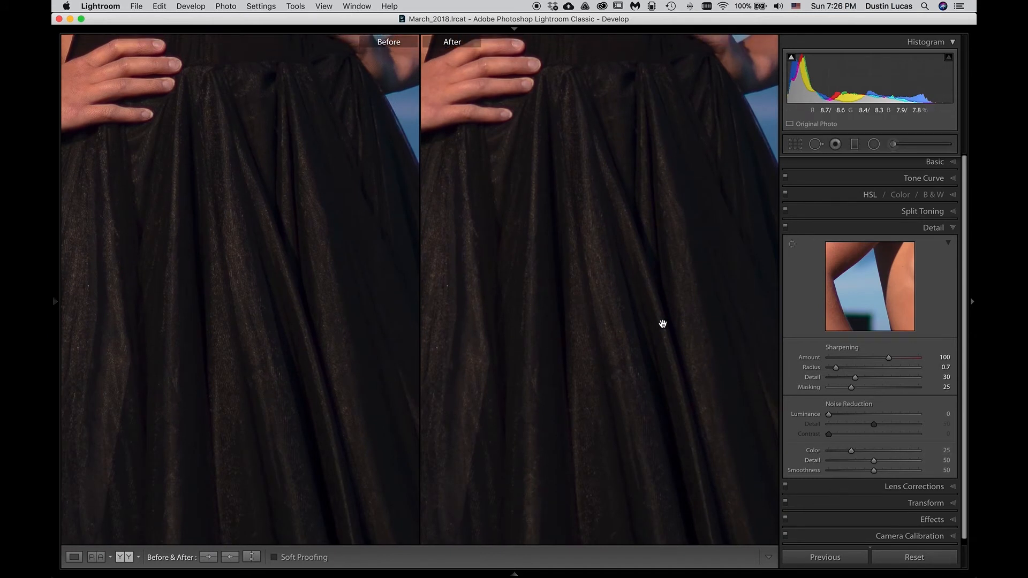
{"action": "key", "text": "backslash"}
{"action": "key", "text": "backslash"}
{"action": "key", "text": "backslash"}
{"action": "key", "text": "backslash"}
{"action": "key", "text": "backslash"}
{"action": "key", "text": "backslash"}
{"action": "left_click", "coordinate": [499, 253]}
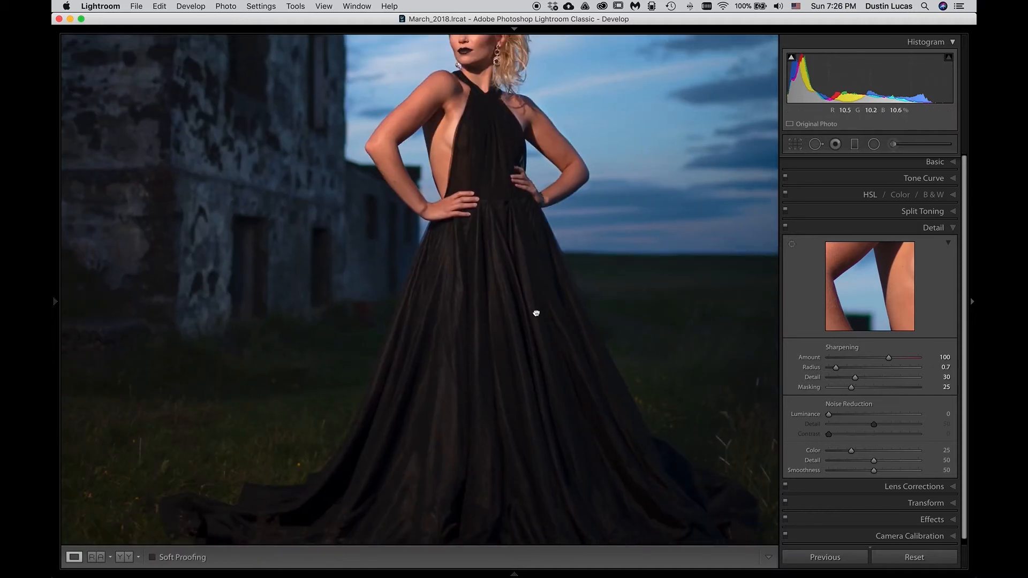
{"action": "left_click", "coordinate": [553, 344]}
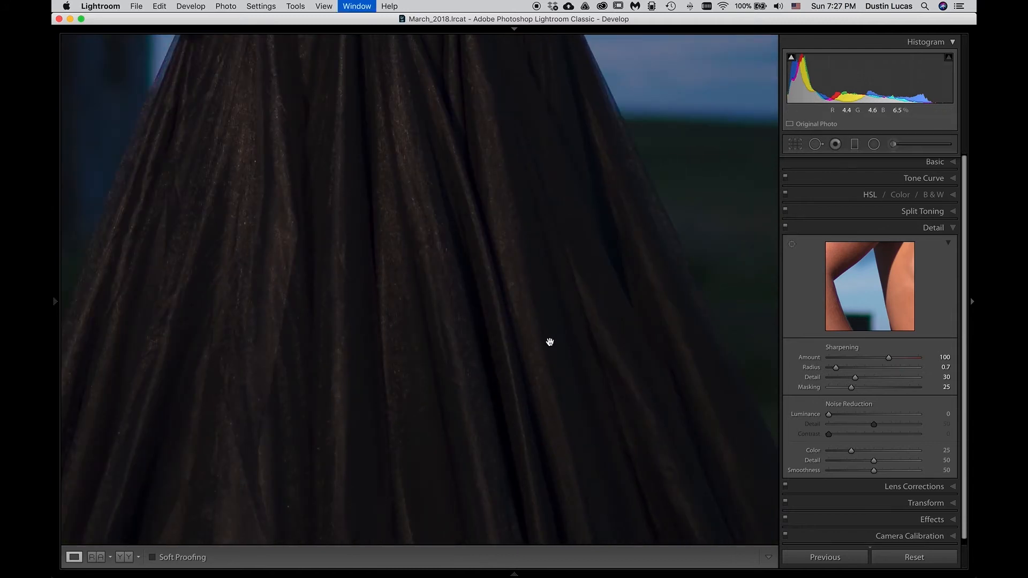
Step: Fit the whole photo, set the sharpening Masking to 15 using the mask preview, and check the face up close
{"action": "key", "text": "super+0"}
{"action": "key", "text": "super+minus"}
{"action": "key", "text": "super+equal"}
{"action": "key", "text": "super+minus"}
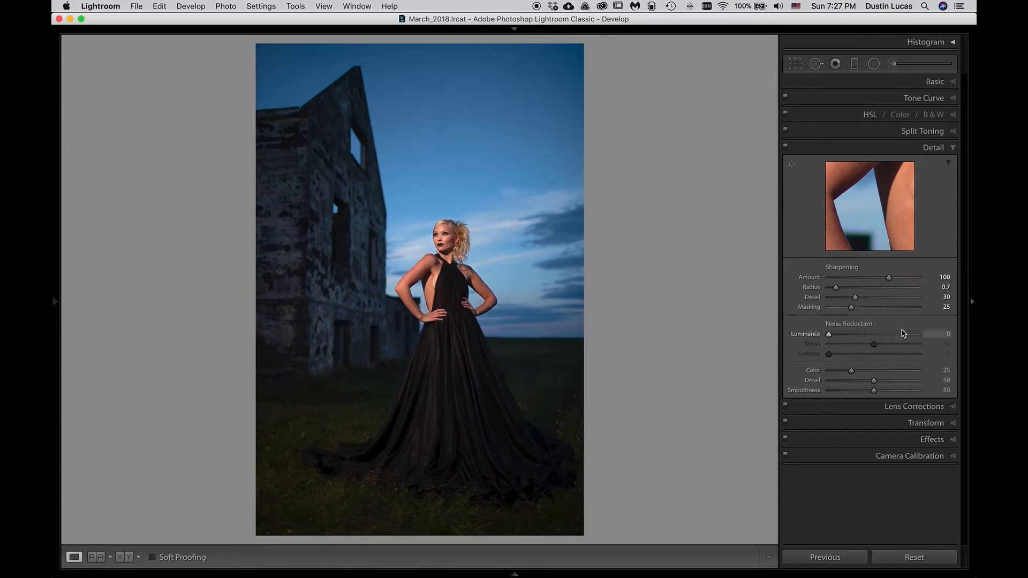
{"action": "key", "text": "alt"}
{"action": "left_click_drag", "start_coordinate": [851, 308], "coordinate": [844, 311]}
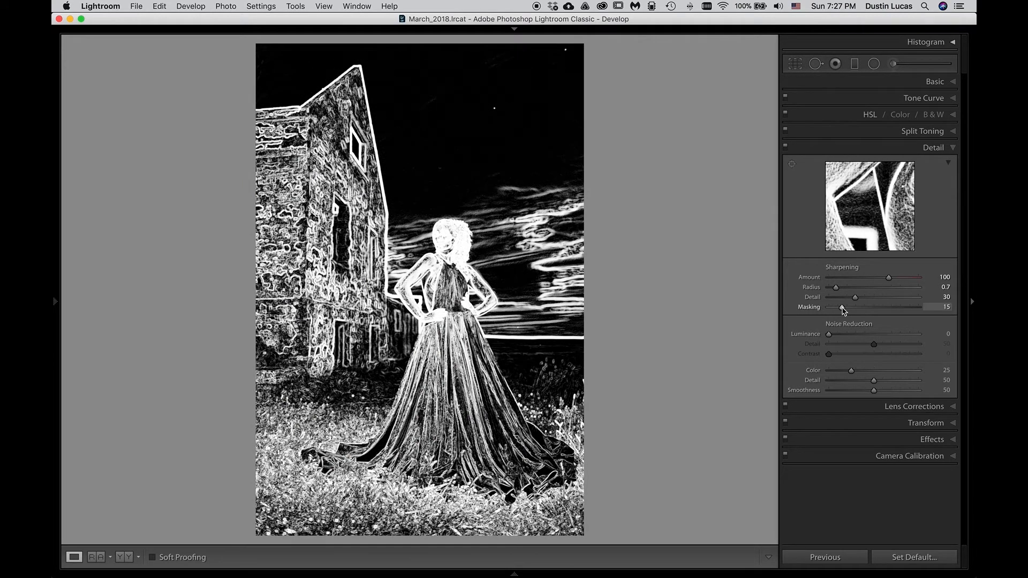
{"action": "left_click_drag", "start_coordinate": [844, 310], "coordinate": [843, 310]}
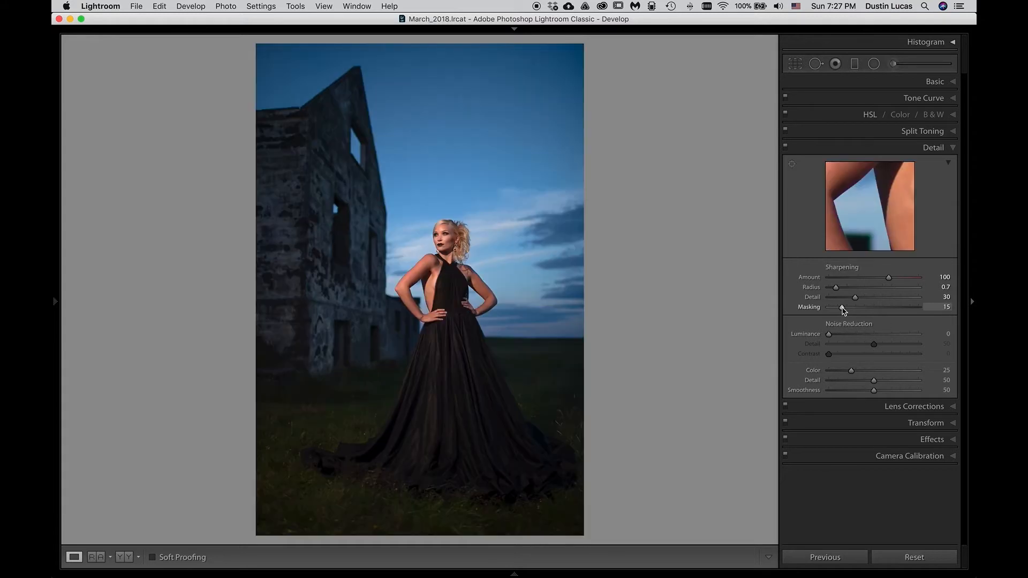
{"action": "left_click", "coordinate": [438, 252]}
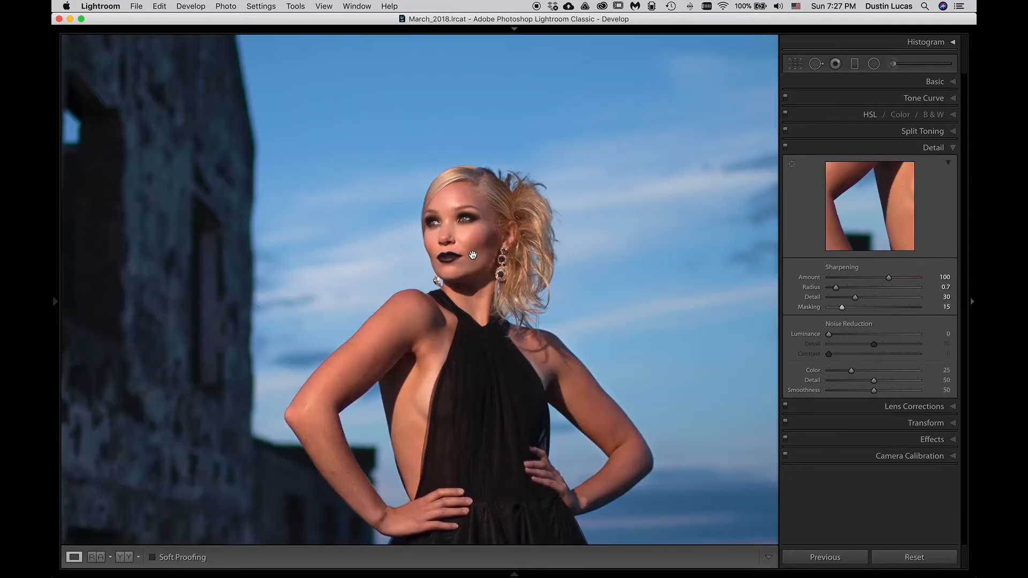
{"action": "left_click", "coordinate": [473, 256]}
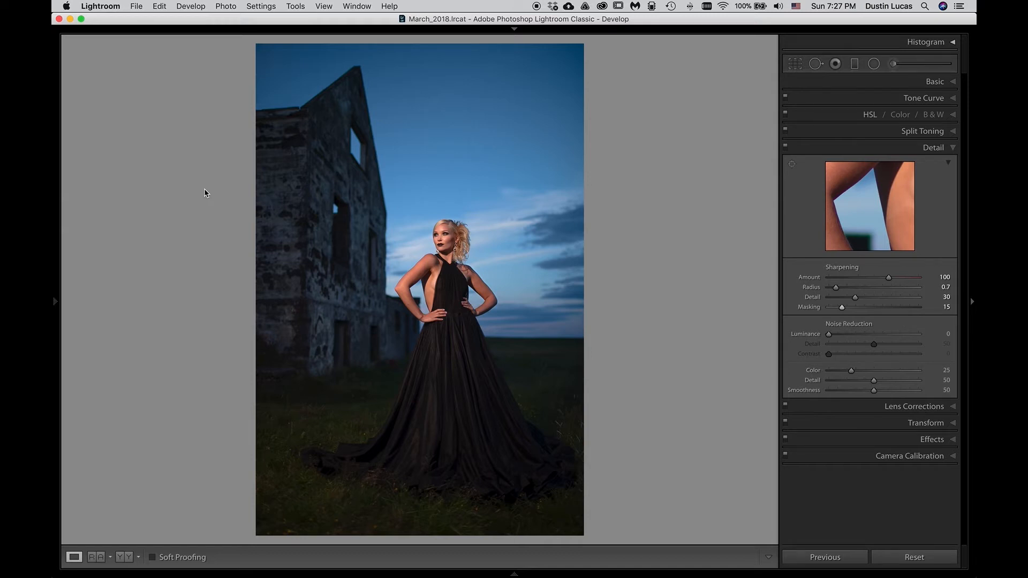
Step: Open the photo's export settings and collapse every section except Output Sharpening
{"action": "key", "text": "super+shift+e"}
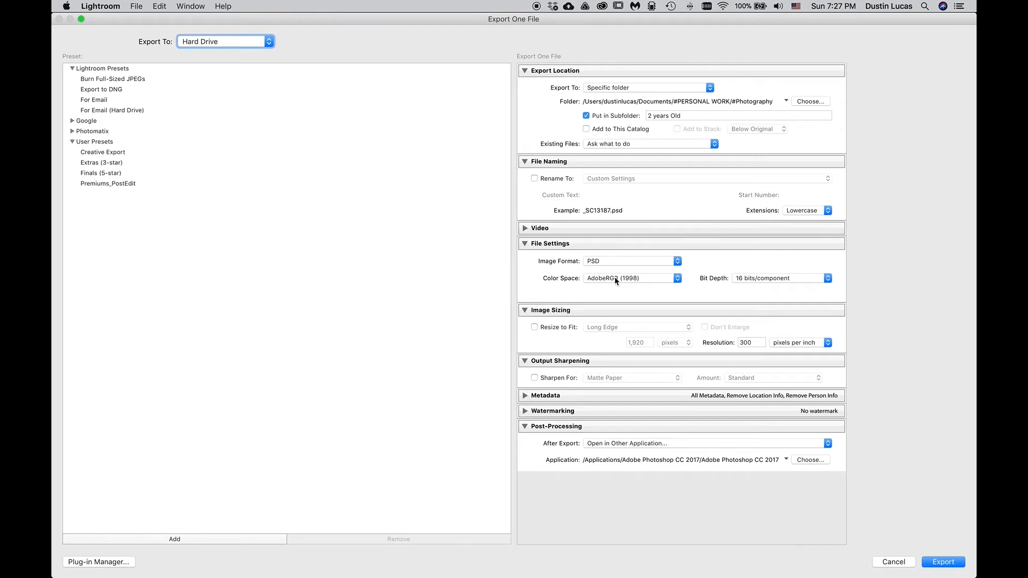
{"action": "left_click", "coordinate": [524, 243]}
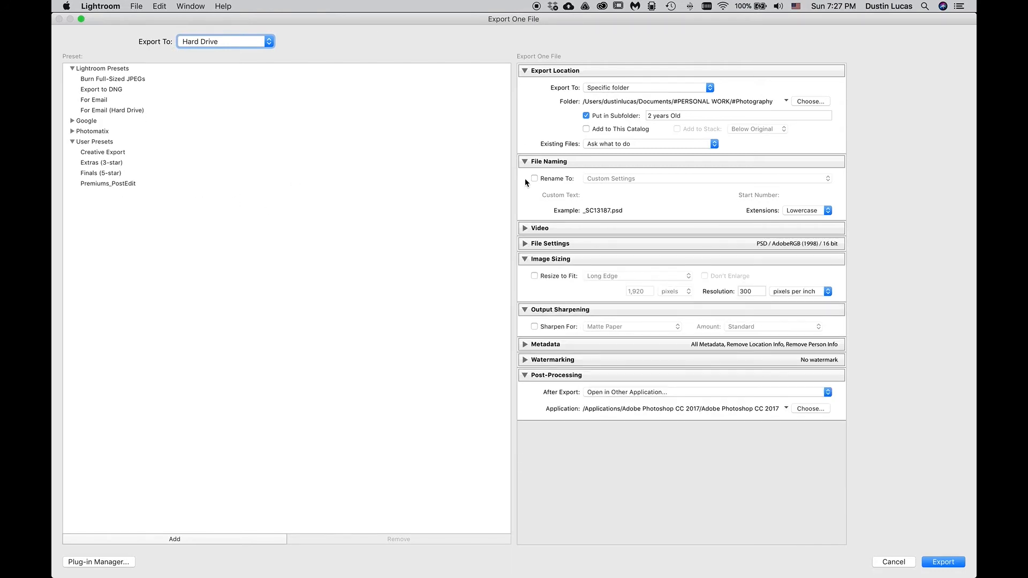
{"action": "left_click", "coordinate": [526, 162]}
{"action": "left_click", "coordinate": [528, 71]}
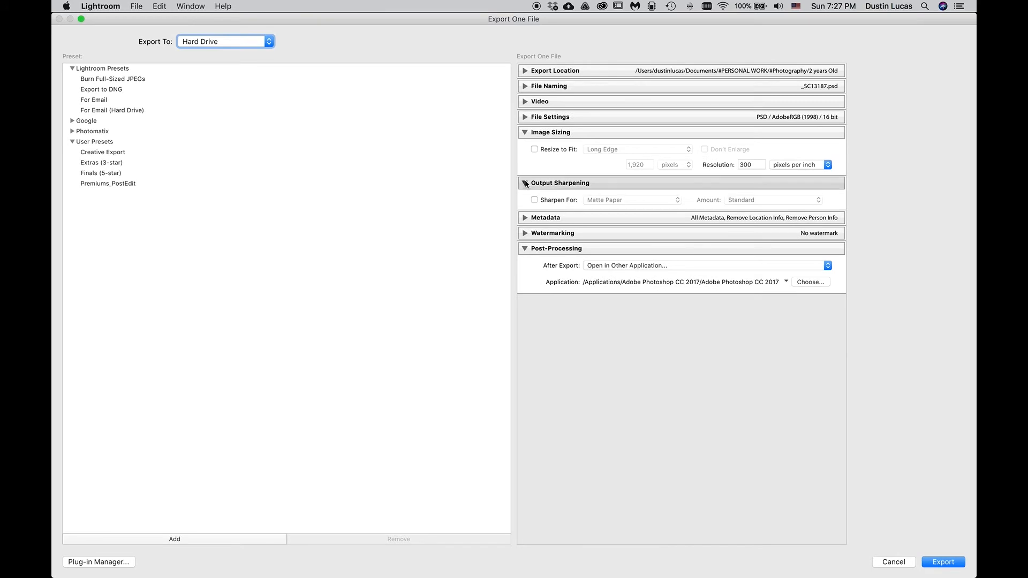
{"action": "left_click", "coordinate": [525, 132]}
{"action": "left_click", "coordinate": [524, 182]}
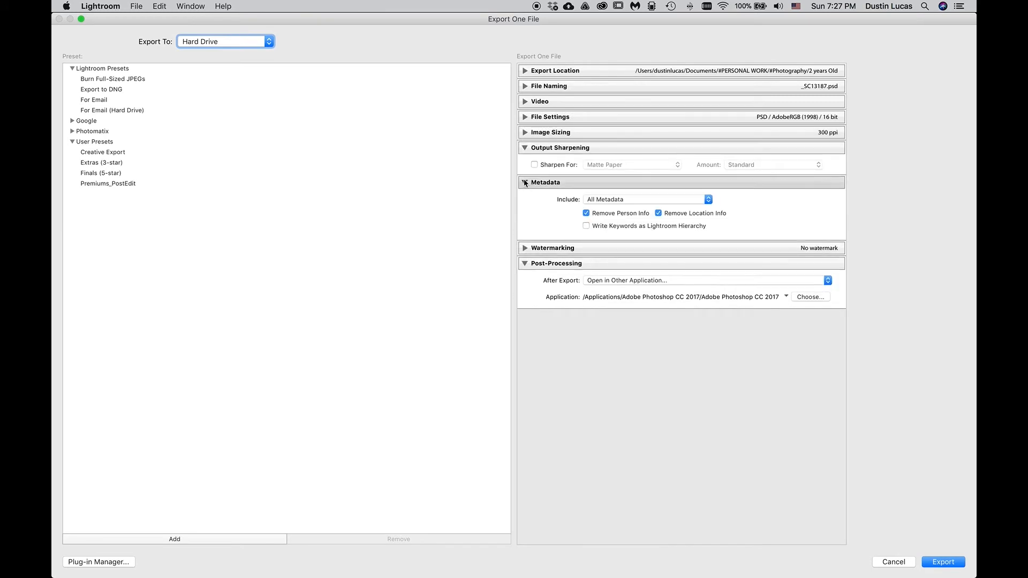
{"action": "left_click", "coordinate": [525, 183]}
{"action": "left_click", "coordinate": [525, 214]}
Step: Enable output sharpening and review the available paper types and Amount levels, keeping Matte Paper and Standard
{"action": "left_click", "coordinate": [574, 166]}
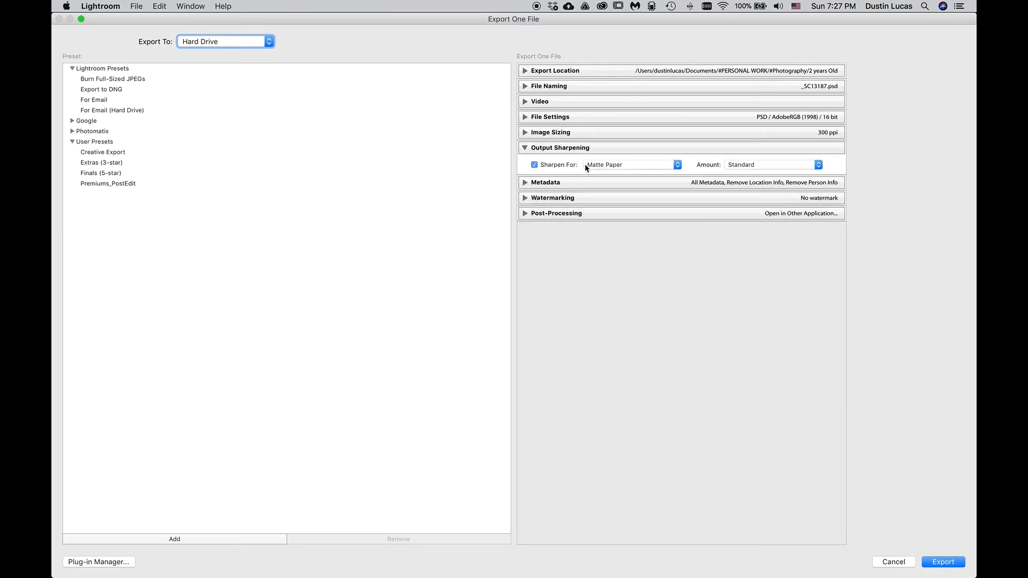
{"action": "left_click", "coordinate": [638, 166]}
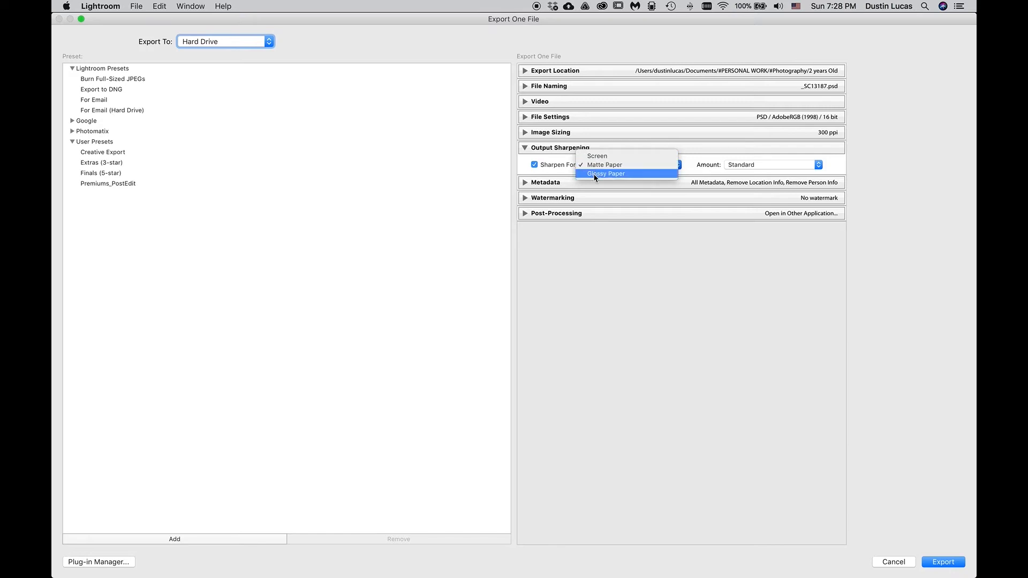
{"action": "left_click", "coordinate": [559, 171]}
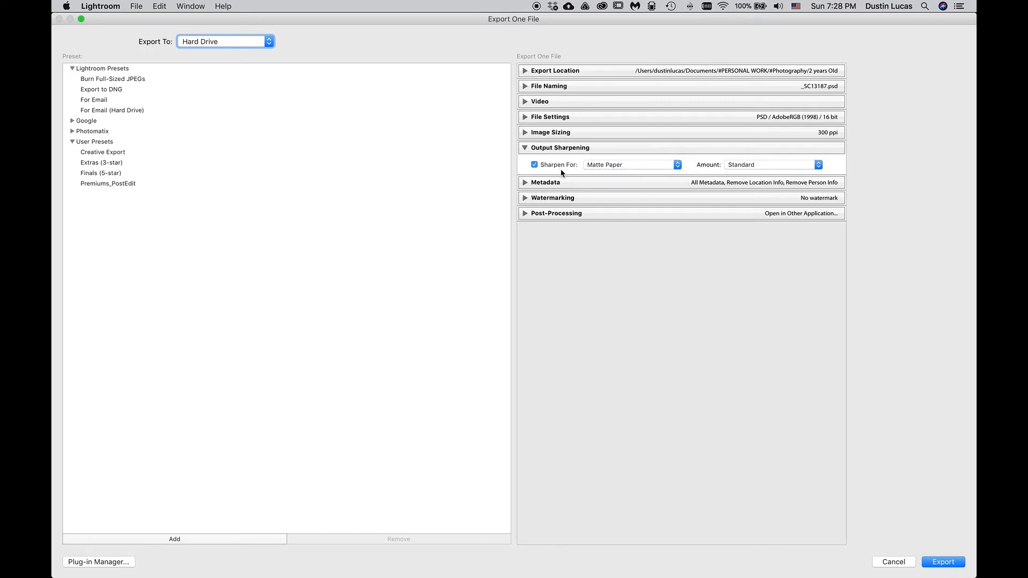
{"action": "left_click", "coordinate": [612, 167]}
{"action": "left_click", "coordinate": [569, 171]}
{"action": "left_click", "coordinate": [752, 167]}
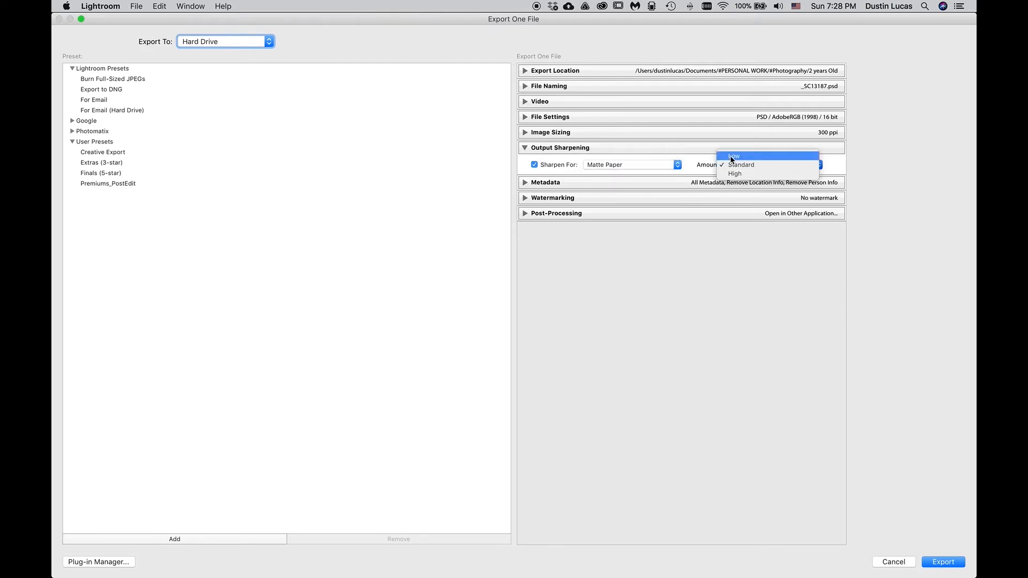
{"action": "left_click", "coordinate": [677, 173]}
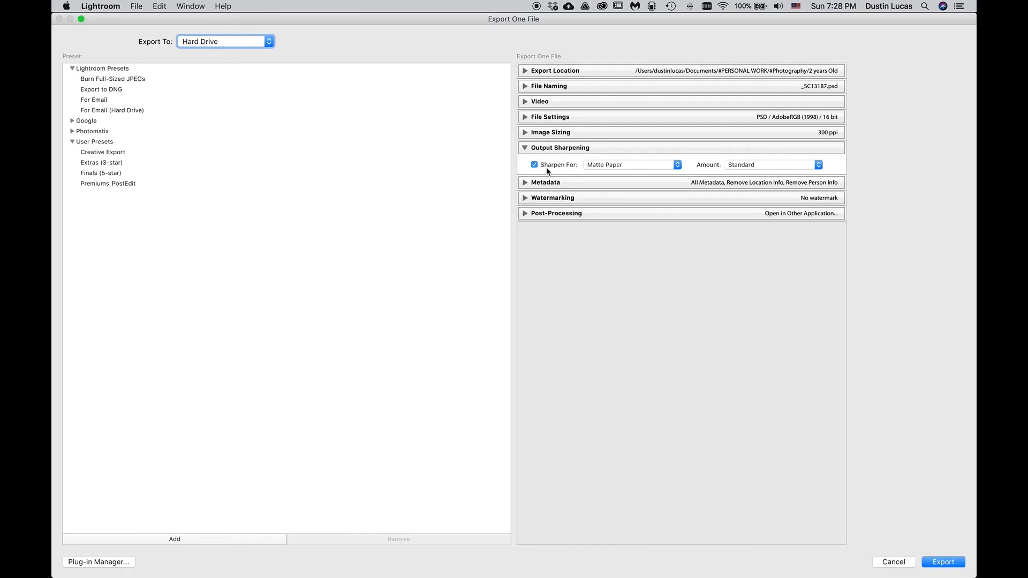
Step: Turn output sharpening off and cancel the export
{"action": "left_click", "coordinate": [533, 165]}
{"action": "left_click", "coordinate": [526, 148]}
{"action": "left_click", "coordinate": [526, 149]}
{"action": "left_click", "coordinate": [525, 149]}
{"action": "left_click", "coordinate": [524, 147]}
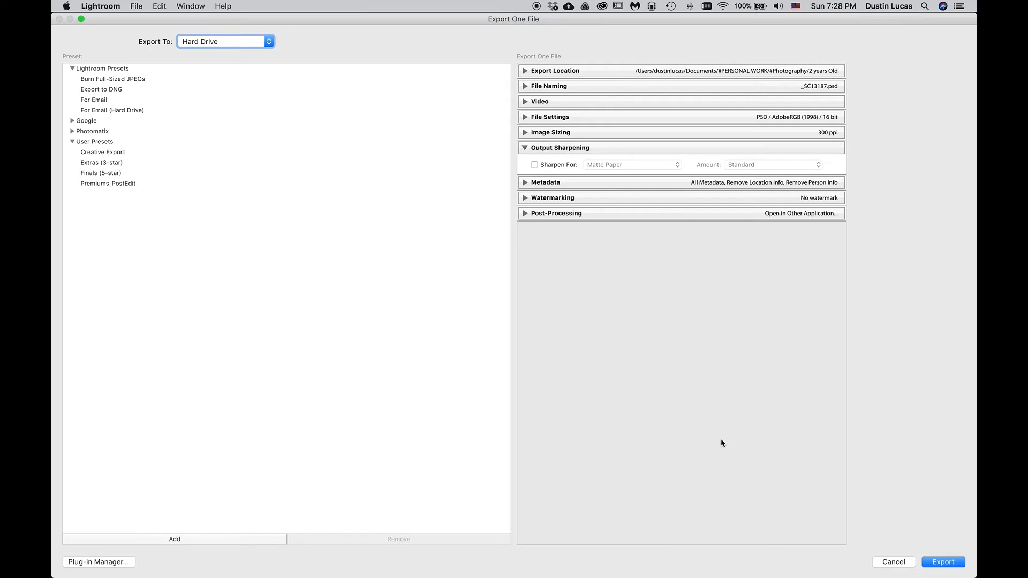
{"action": "left_click", "coordinate": [895, 562]}
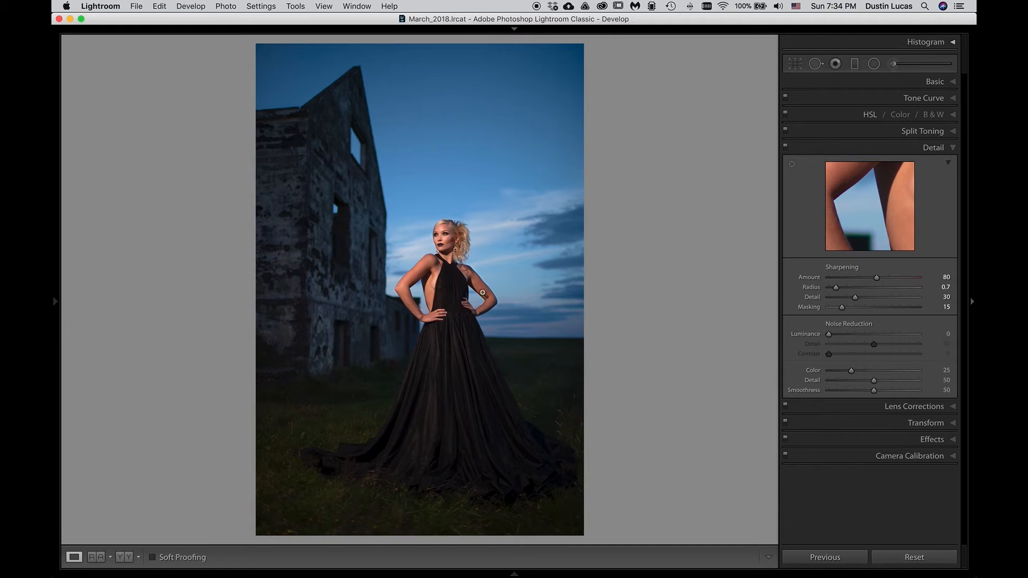
Step: Send the photo for editing in ON1 as a copy with Lightroom adjustments, and set the copy's file format to TIFF
{"action": "right_click", "coordinate": [397, 248]}
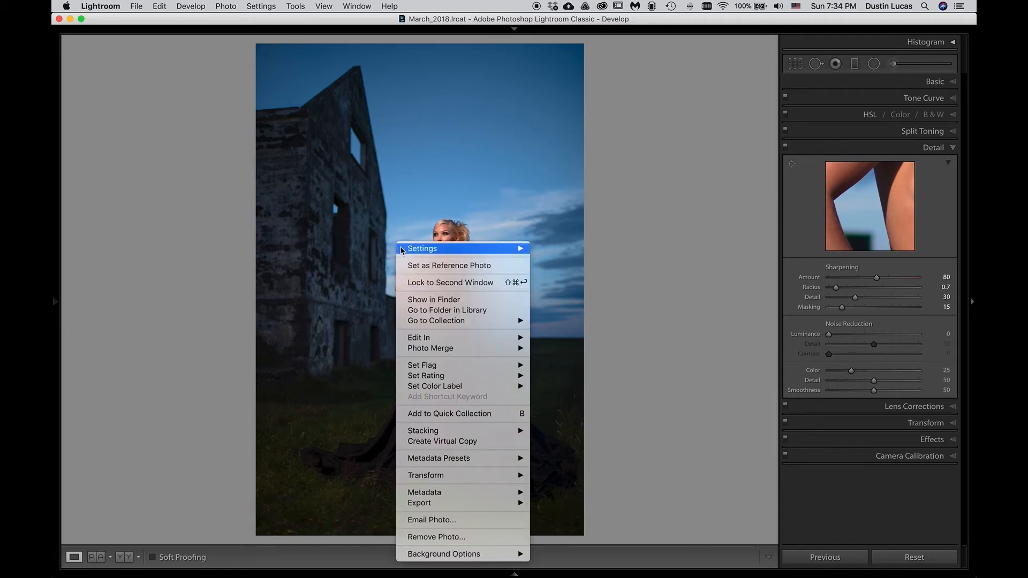
{"action": "mouse_move", "coordinate": [453, 338]}
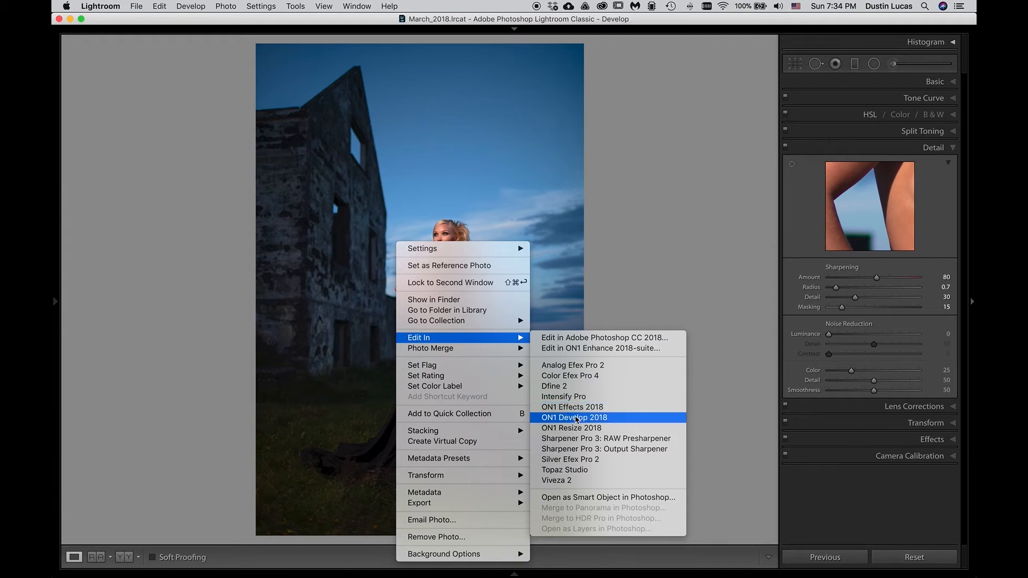
{"action": "left_click", "coordinate": [576, 419]}
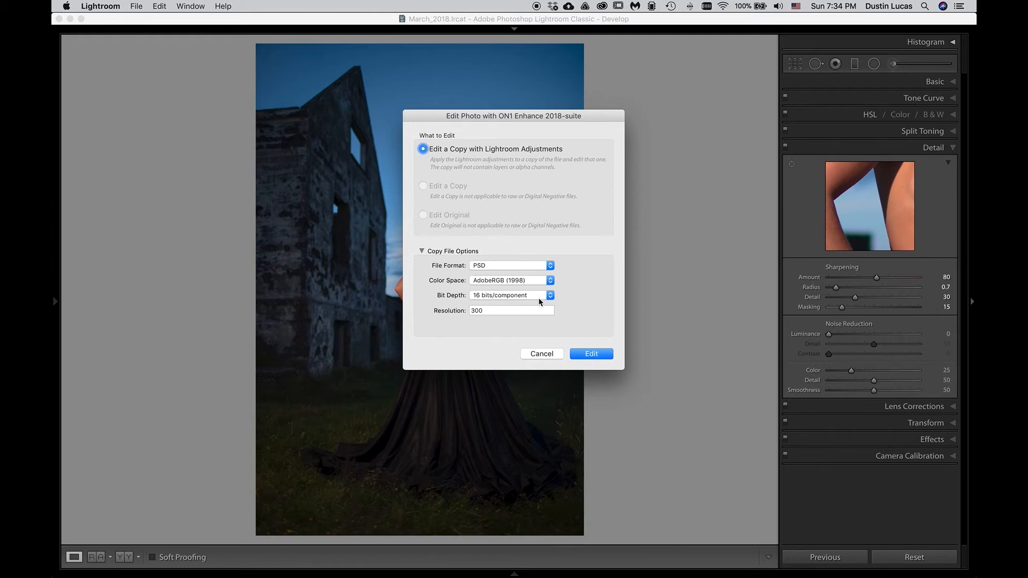
{"action": "left_click", "coordinate": [491, 268]}
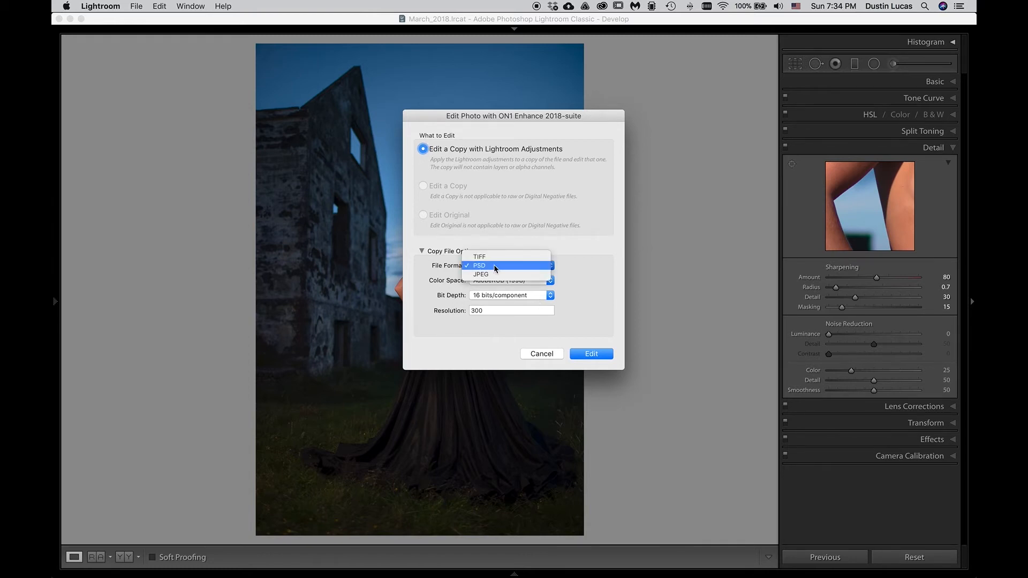
{"action": "left_click", "coordinate": [484, 257]}
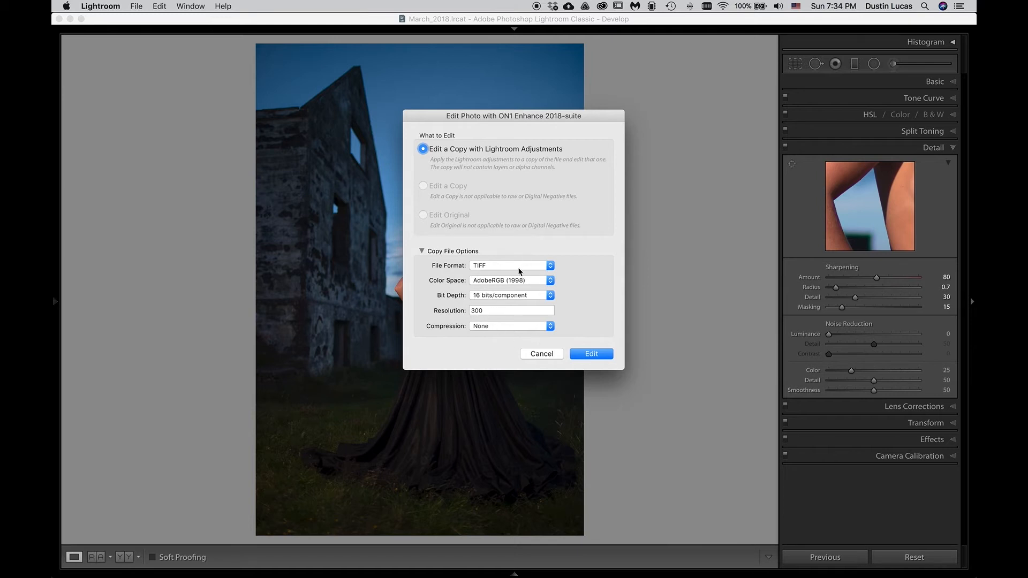
Step: Open the TIFF copy in ON1 Photo RAW, collapse Tone & Color and Lens Correction, and hide the presets browser
{"action": "left_click", "coordinate": [600, 358]}
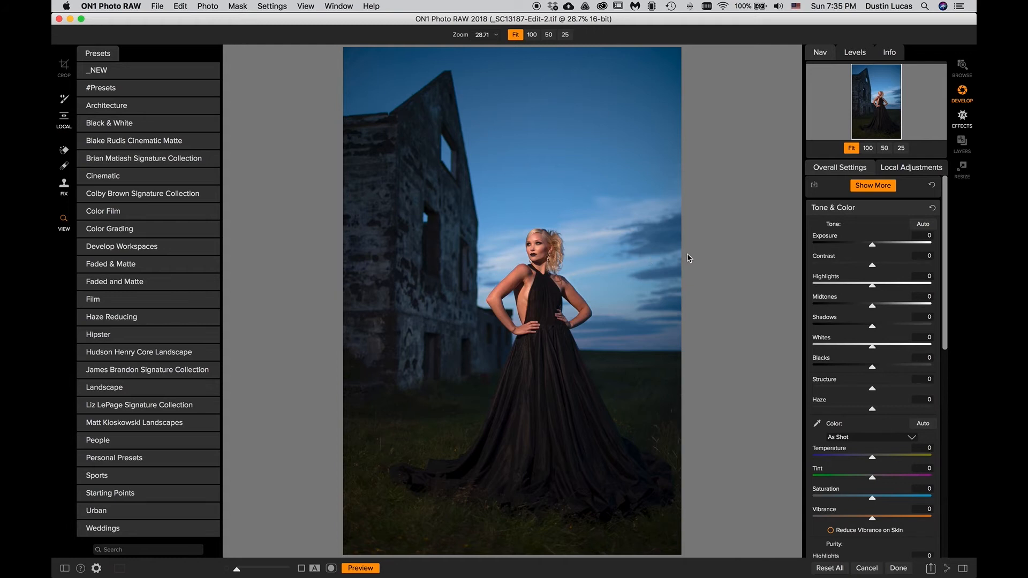
{"action": "left_click", "coordinate": [868, 212]}
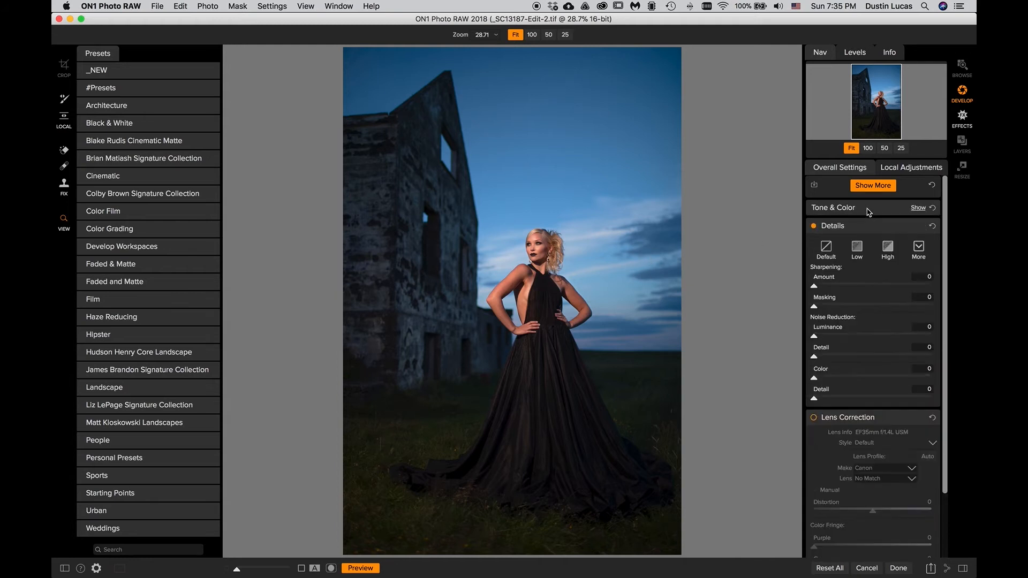
{"action": "left_click", "coordinate": [899, 422]}
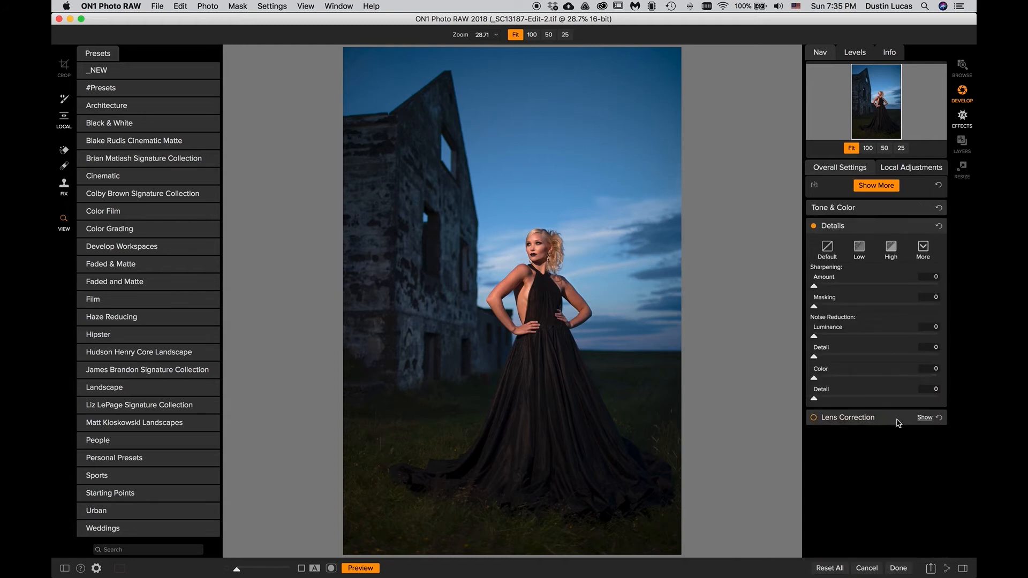
{"action": "left_click", "coordinate": [865, 228]}
{"action": "left_click", "coordinate": [866, 227]}
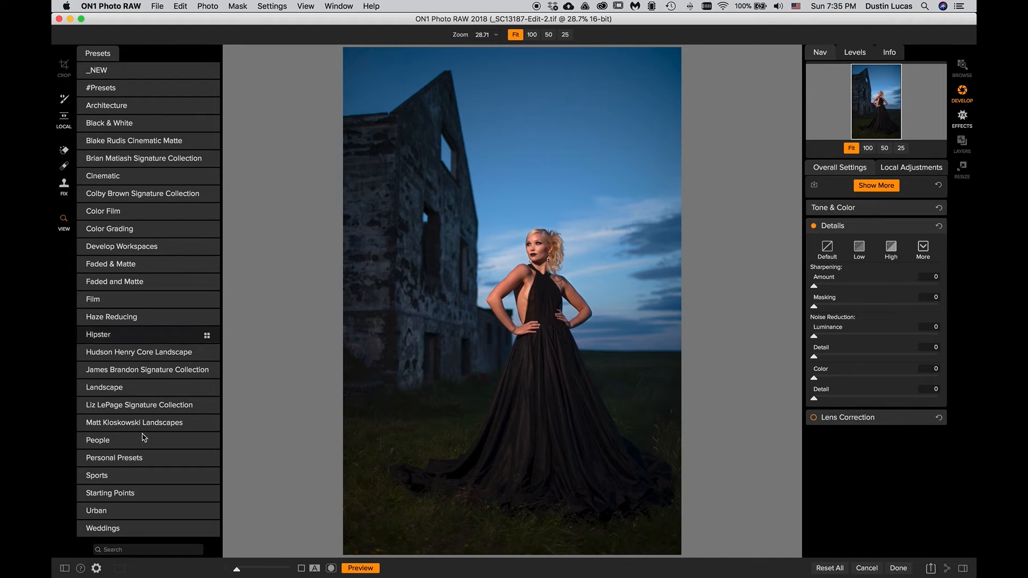
{"action": "left_click", "coordinate": [64, 568]}
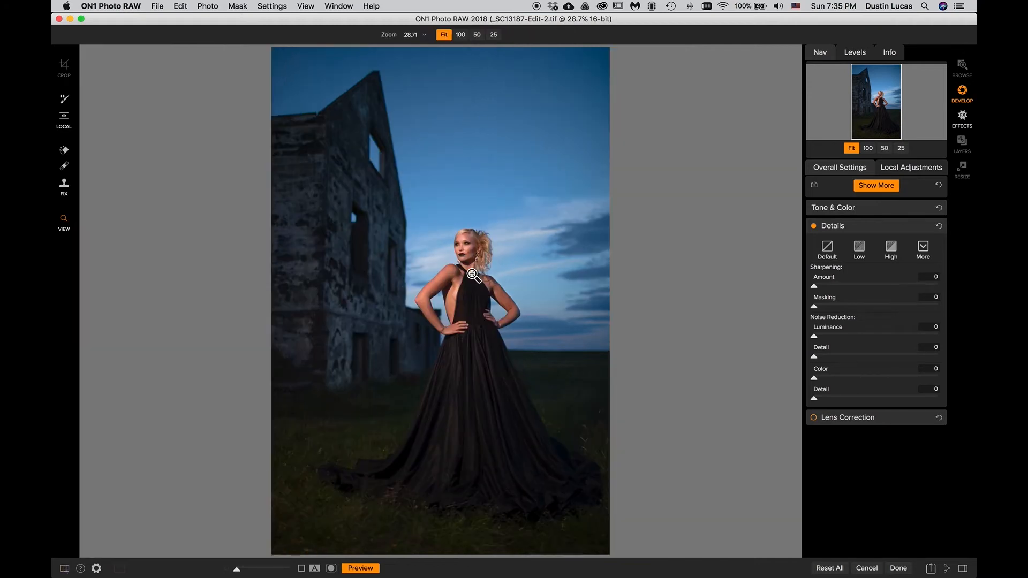
Step: View the woman's face at 100% and apply the High style to the Details settings
{"action": "left_click", "coordinate": [462, 257]}
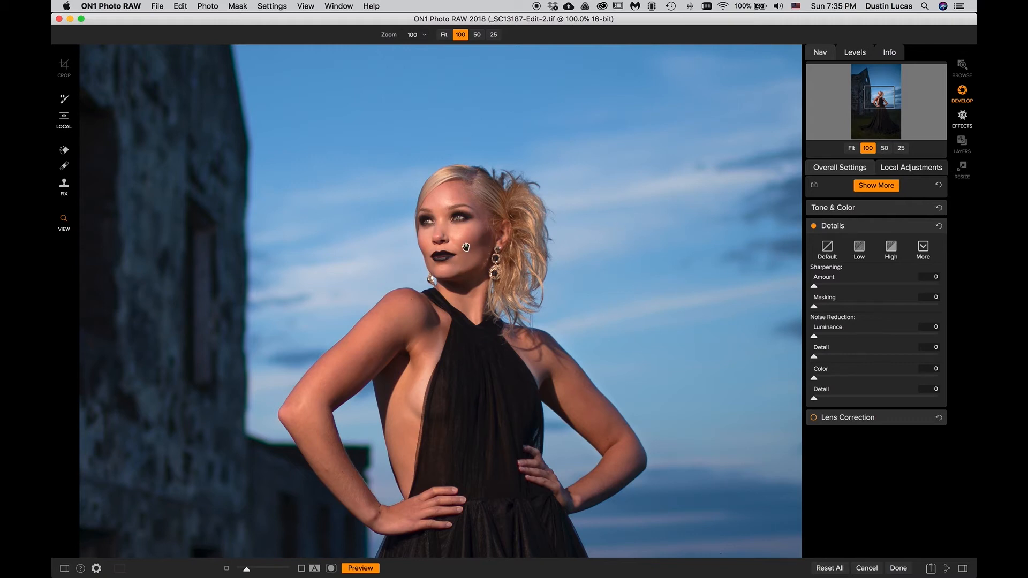
{"action": "left_click_drag", "start_coordinate": [467, 251], "coordinate": [484, 264]}
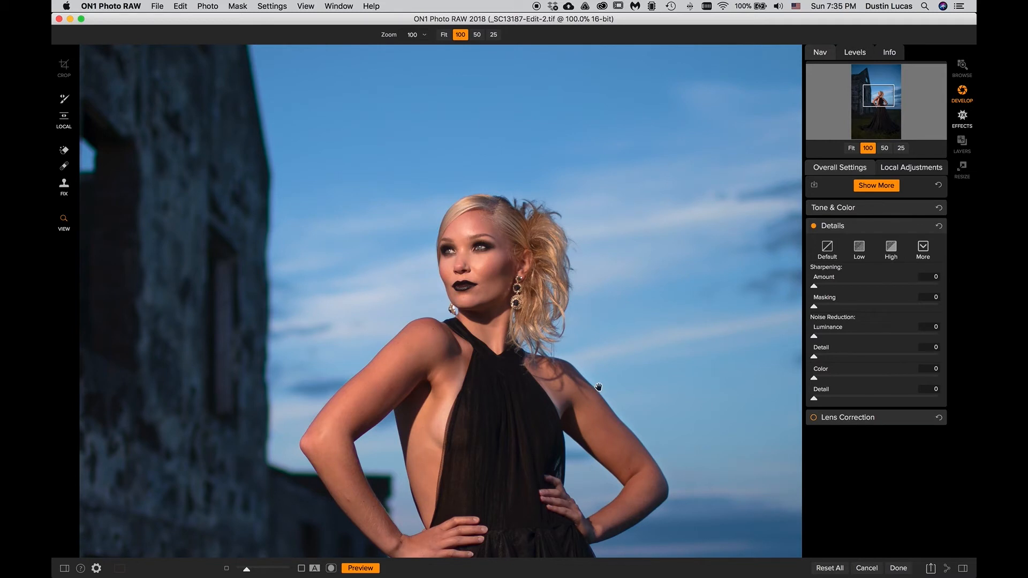
{"action": "key", "text": "backslash"}
{"action": "key", "text": "backslash"}
{"action": "left_click", "coordinate": [919, 251]}
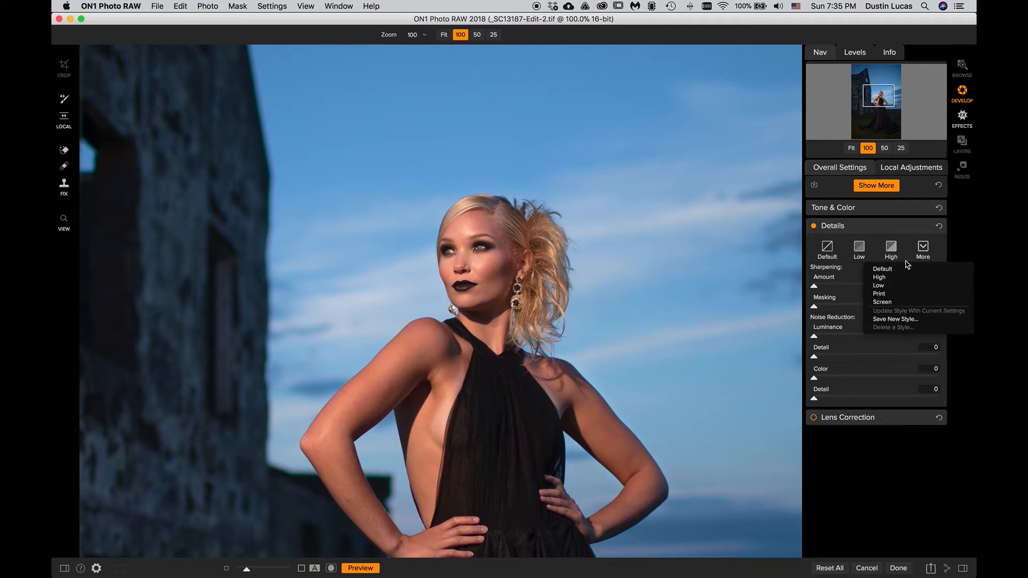
{"action": "left_click", "coordinate": [883, 278]}
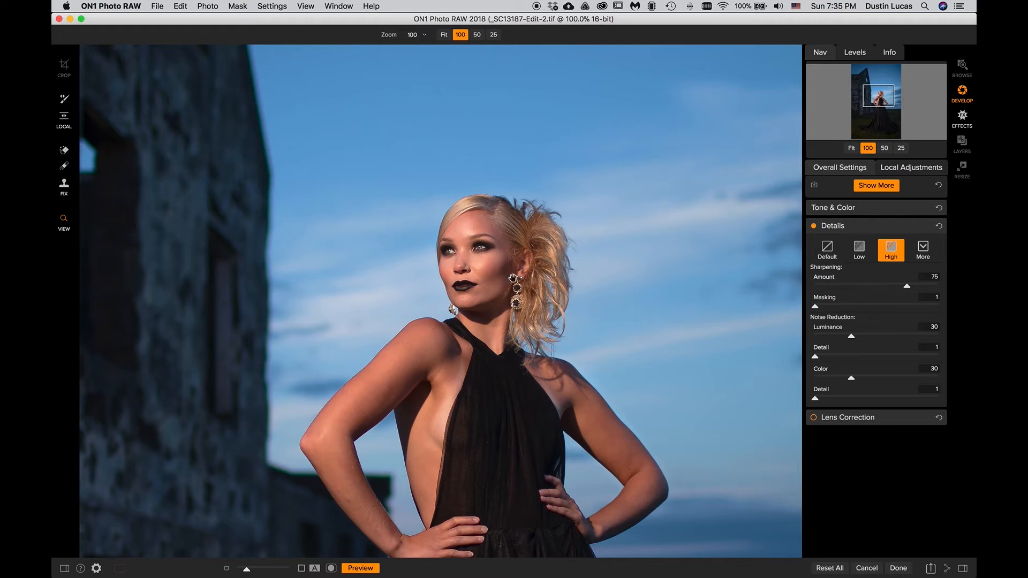
Step: Compare the portrait with and without the High details style at 100%
{"action": "key", "text": "super+p"}
{"action": "key", "text": "super+p"}
{"action": "key", "text": "super+p"}
{"action": "key", "text": "super+p"}
{"action": "key", "text": "super+p"}
{"action": "key", "text": "super+p"}
{"action": "key", "text": "super+p"}
{"action": "key", "text": "super+p"}
{"action": "key", "text": "super+p"}
{"action": "key", "text": "super+p"}
{"action": "key", "text": "super+p"}
{"action": "key", "text": "super+p"}
Step: Enlarge the view of the face to 175% and compare the photo with and without the details adjustment
{"action": "left_click", "coordinate": [425, 36]}
{"action": "left_click_drag", "start_coordinate": [397, 45], "coordinate": [403, 47]}
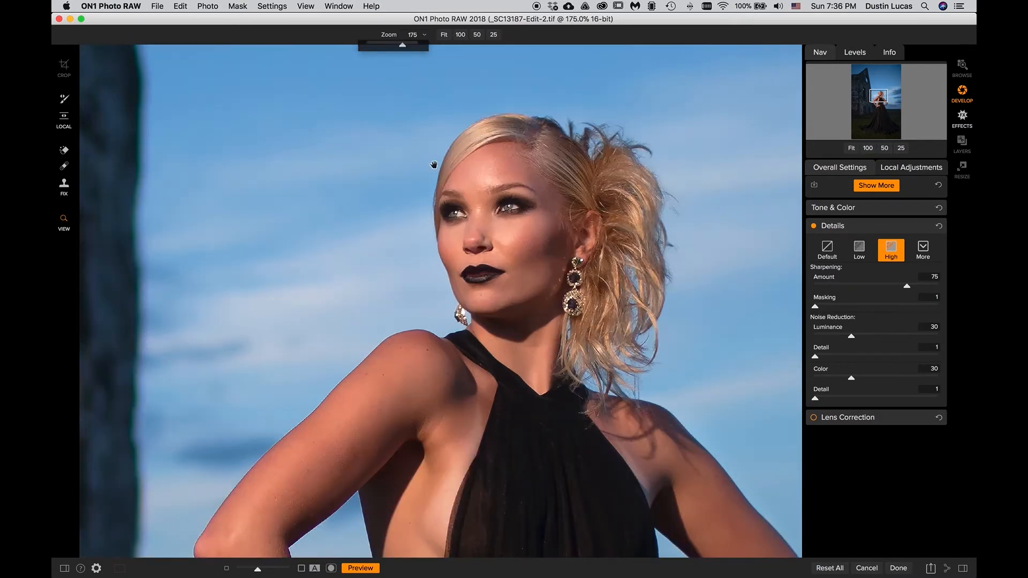
{"action": "scroll", "coordinate": [523, 228], "scroll_direction": "up", "scroll_amount": 1}
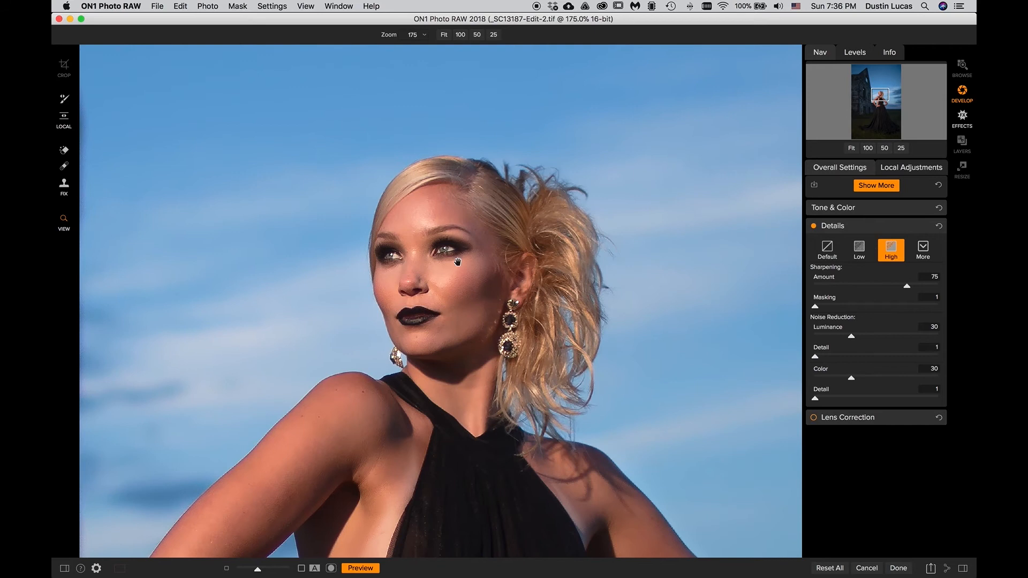
{"action": "key", "text": "super+p"}
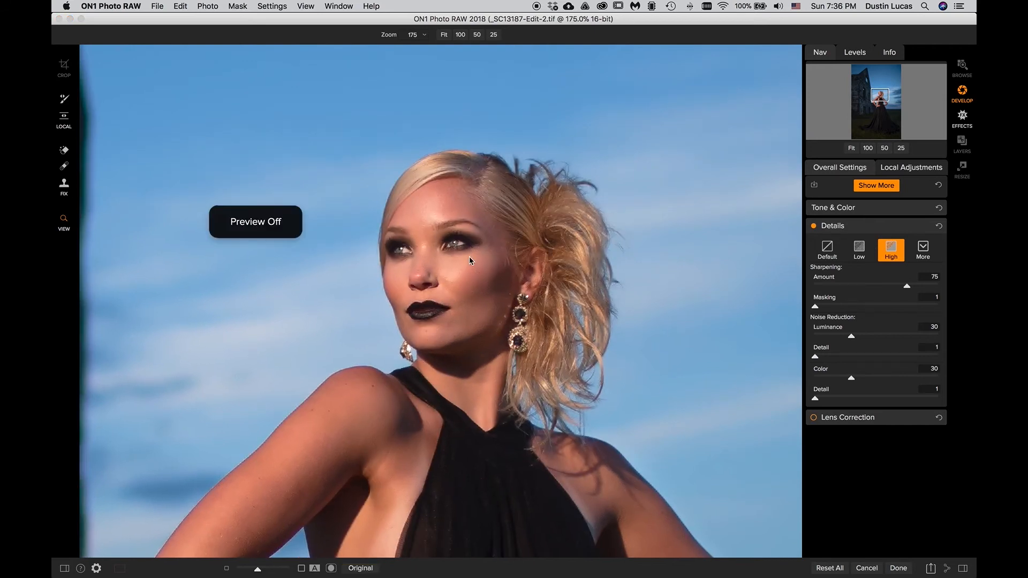
{"action": "key", "text": "super+p"}
{"action": "key", "text": "super+p"}
{"action": "key", "text": "super+p"}
{"action": "key", "text": "super+p"}
{"action": "key", "text": "super+p"}
{"action": "key", "text": "super+p"}
{"action": "key", "text": "super+p"}
{"action": "key", "text": "super+p"}
{"action": "key", "text": "super+p"}
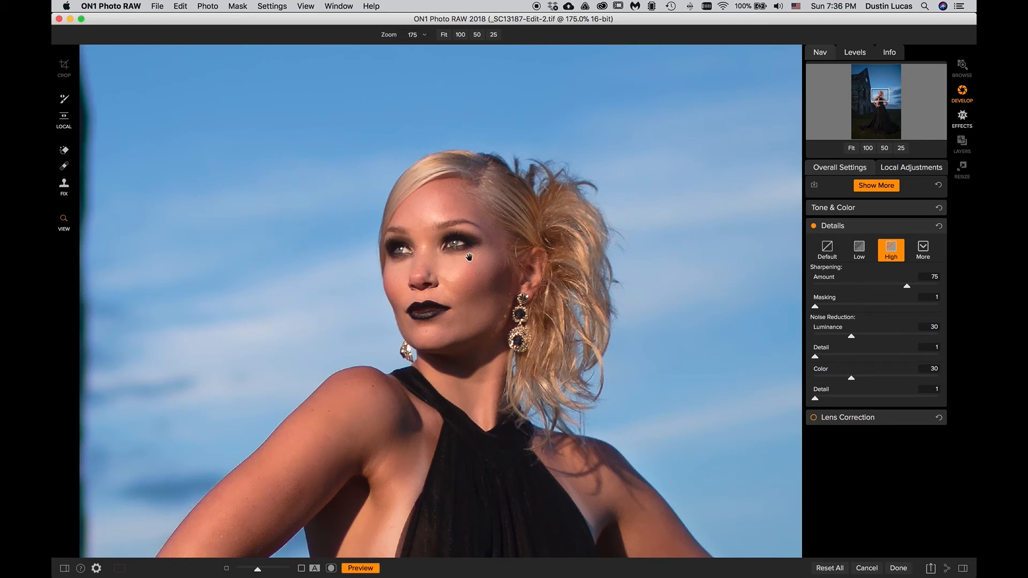
{"action": "key", "text": "super+p"}
{"action": "key", "text": "super+p"}
Step: Set the Details sharpening Amount to 45 and Masking to 16
{"action": "left_click", "coordinate": [925, 248]}
{"action": "left_click", "coordinate": [926, 250]}
{"action": "mouse_move", "coordinate": [816, 310]}
{"action": "left_mouse_down"}
{"action": "mouse_move", "coordinate": [846, 310]}
{"action": "mouse_move", "coordinate": [814, 310]}
{"action": "left_mouse_up"}
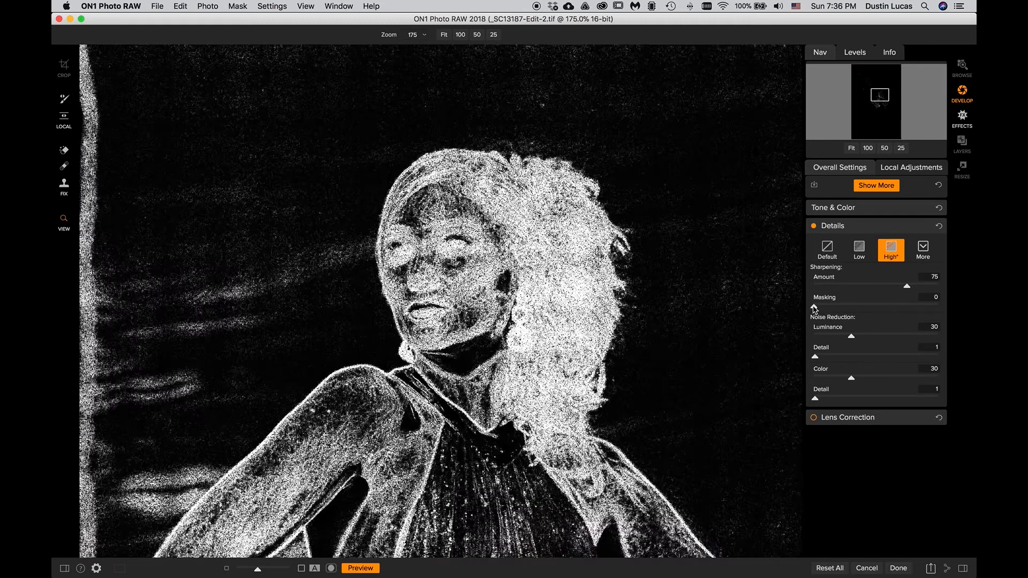
{"action": "left_click_drag", "start_coordinate": [907, 288], "coordinate": [873, 294]}
{"action": "left_click_drag", "start_coordinate": [814, 306], "coordinate": [834, 309]}
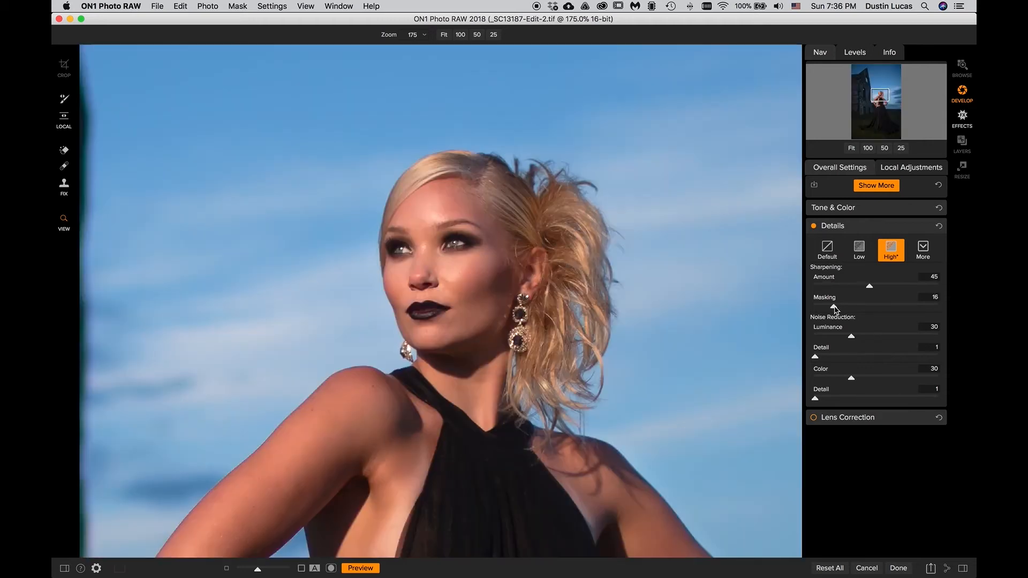
Step: Compare the face before and after the reduced sharpening amount and increased masking
{"action": "key", "text": "super+p"}
{"action": "key", "text": "super+p"}
{"action": "key", "text": "super+p"}
{"action": "key", "text": "super+p"}
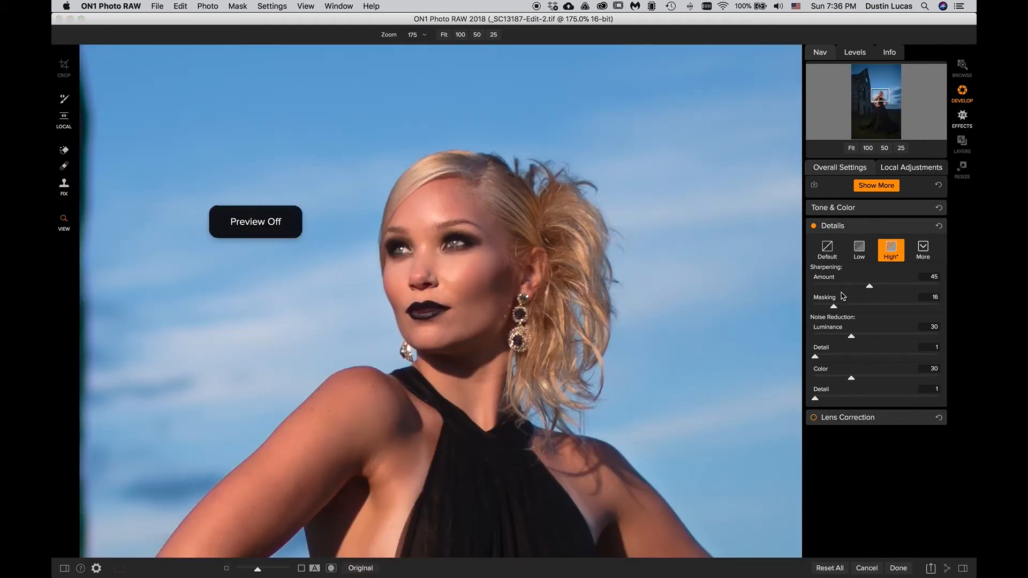
{"action": "key", "text": "super+p"}
{"action": "key", "text": "super+p"}
{"action": "key", "text": "super+p"}
{"action": "key", "text": "super+p"}
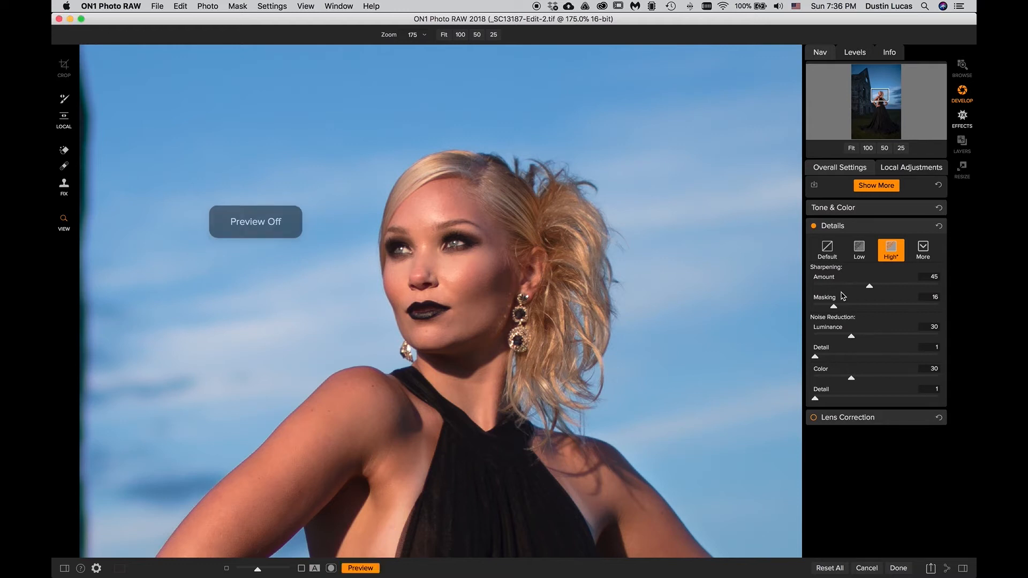
Step: Reset the Details sharpening Amount and Masking to 0
{"action": "double_click", "coordinate": [828, 280]}
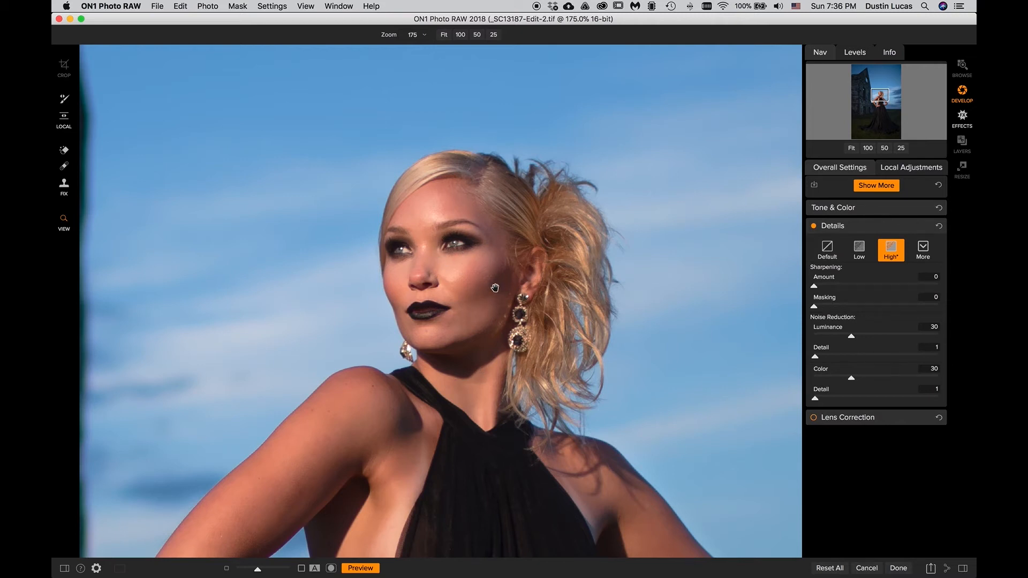
{"action": "left_click", "coordinate": [853, 227]}
{"action": "left_click", "coordinate": [852, 226]}
{"action": "left_click", "coordinate": [840, 232]}
{"action": "left_click", "coordinate": [839, 231]}
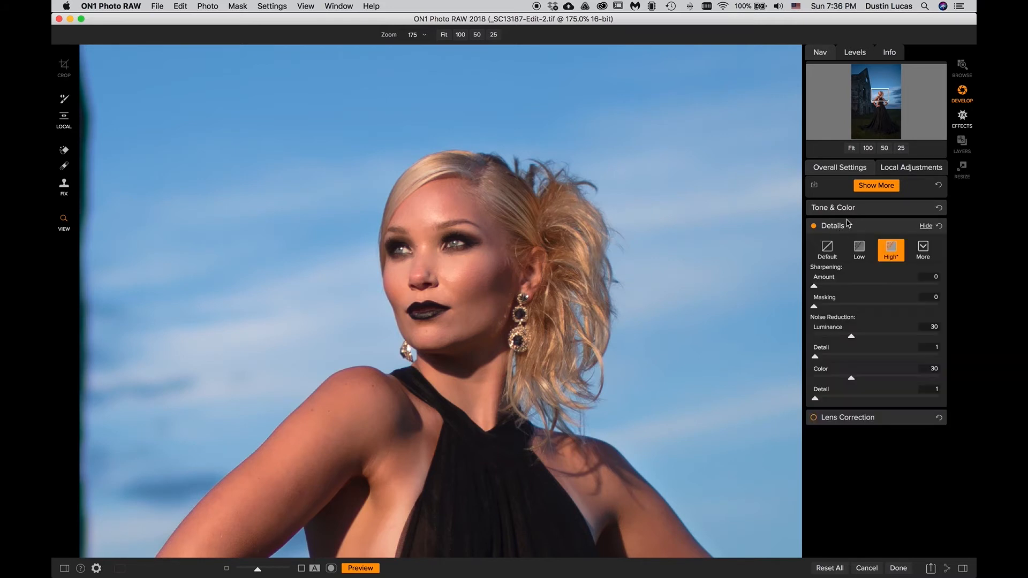
Step: Review the additional Develop filters and the local adjustment controls, and return to the overall settings
{"action": "left_click", "coordinate": [879, 188]}
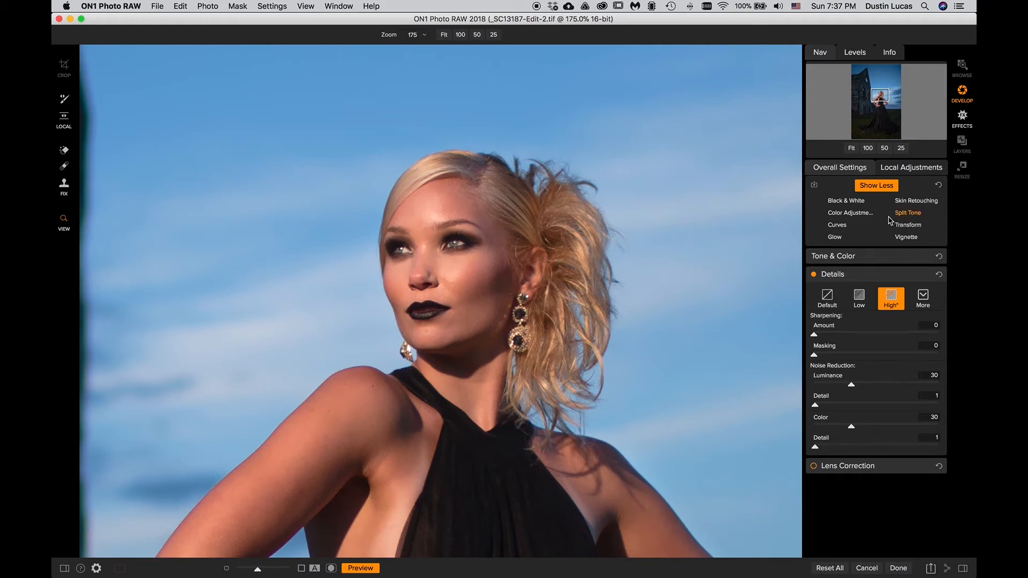
{"action": "left_click", "coordinate": [904, 171]}
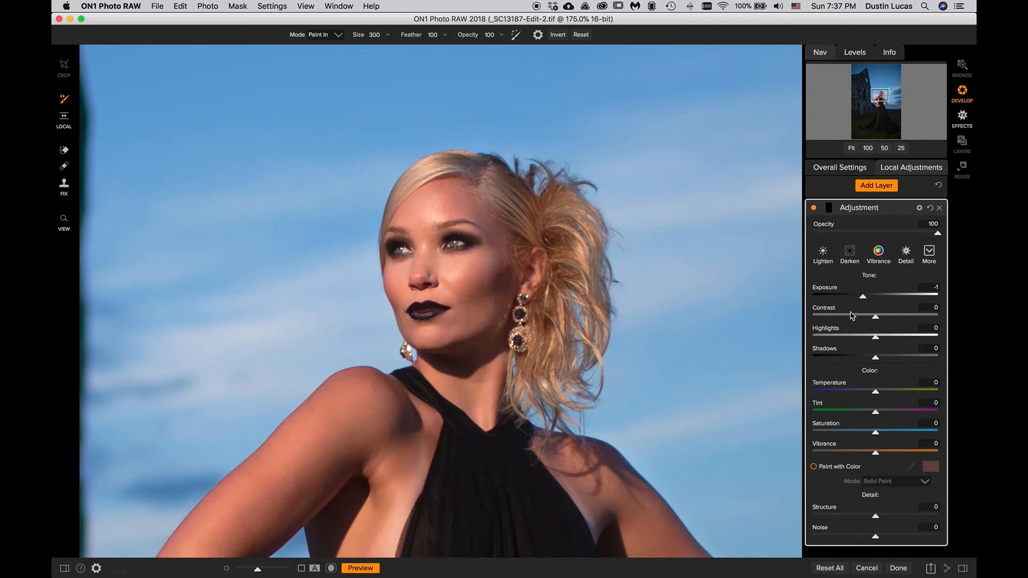
{"action": "left_click", "coordinate": [830, 170]}
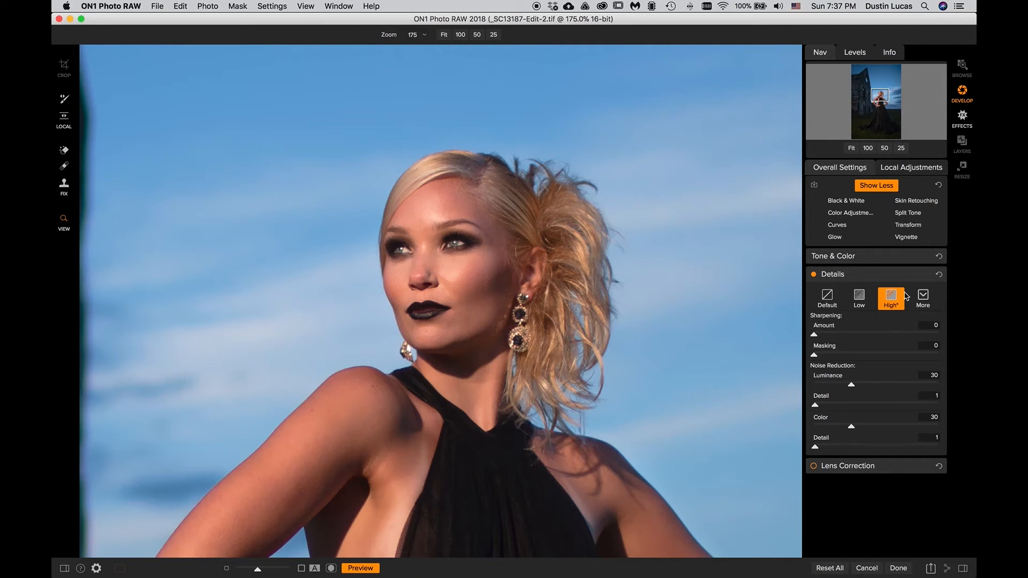
Step: Reset the Details settings with the Default style and compare the photo with the original
{"action": "left_click_drag", "start_coordinate": [852, 386], "coordinate": [806, 388]}
{"action": "left_click", "coordinate": [827, 299]}
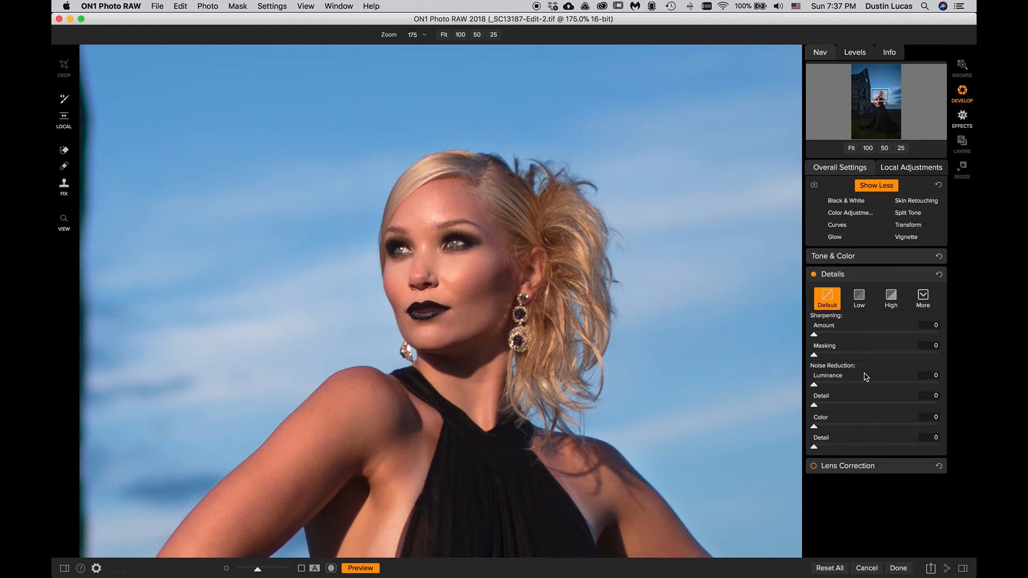
{"action": "key", "text": "super+p"}
{"action": "key", "text": "super+p"}
{"action": "key", "text": "super+p"}
{"action": "key", "text": "super+p"}
{"action": "key", "text": "super+p"}
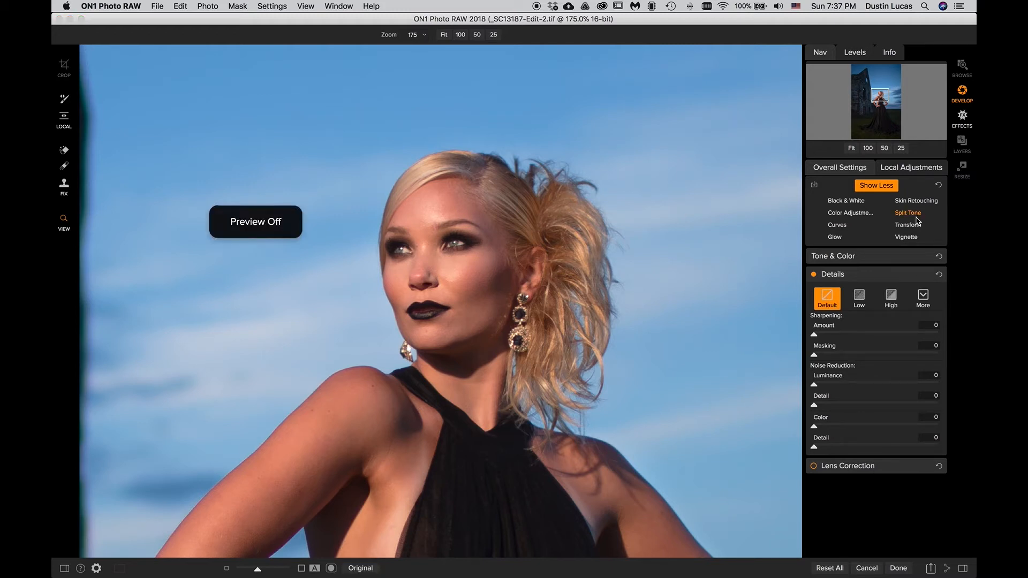
{"action": "key", "text": "super+p"}
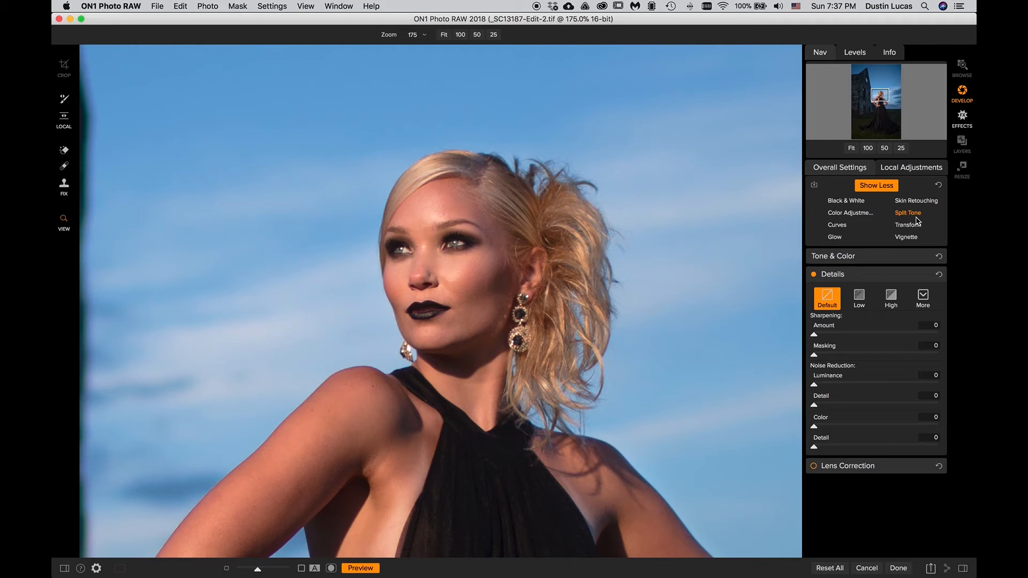
Step: Switch to the Effects module and add a Sharpening filter
{"action": "left_click", "coordinate": [966, 119]}
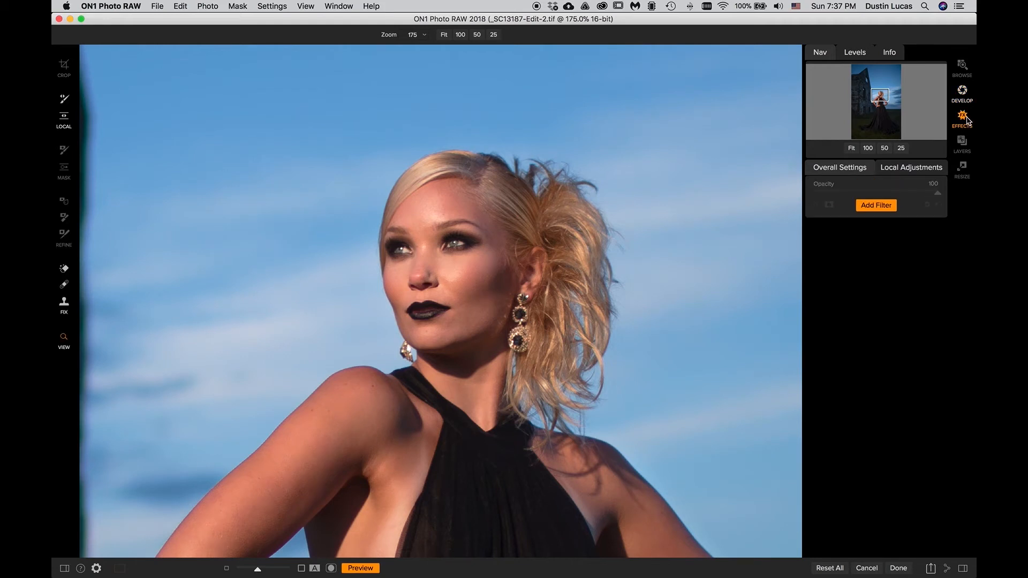
{"action": "left_click", "coordinate": [884, 208]}
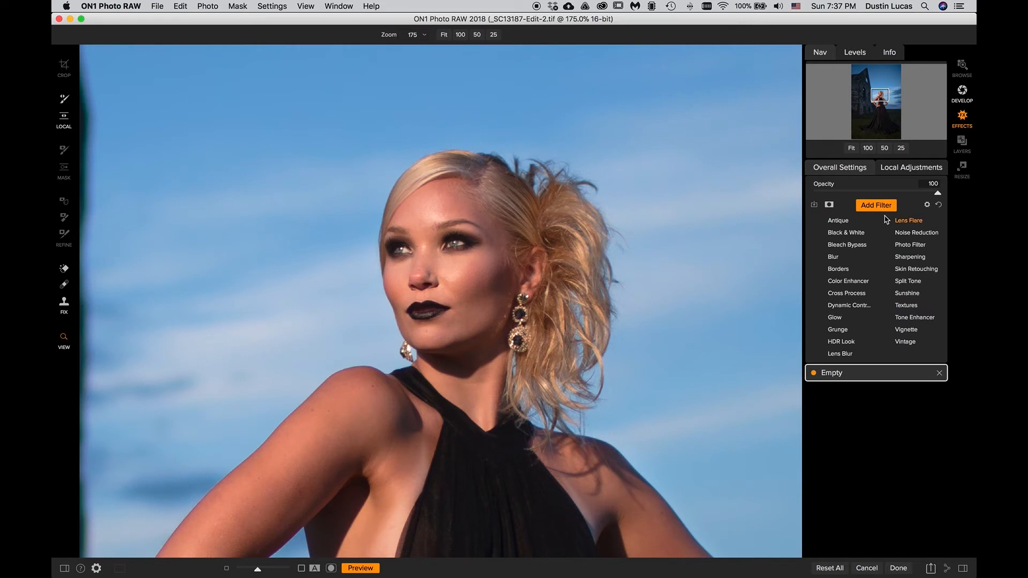
{"action": "left_click", "coordinate": [909, 258]}
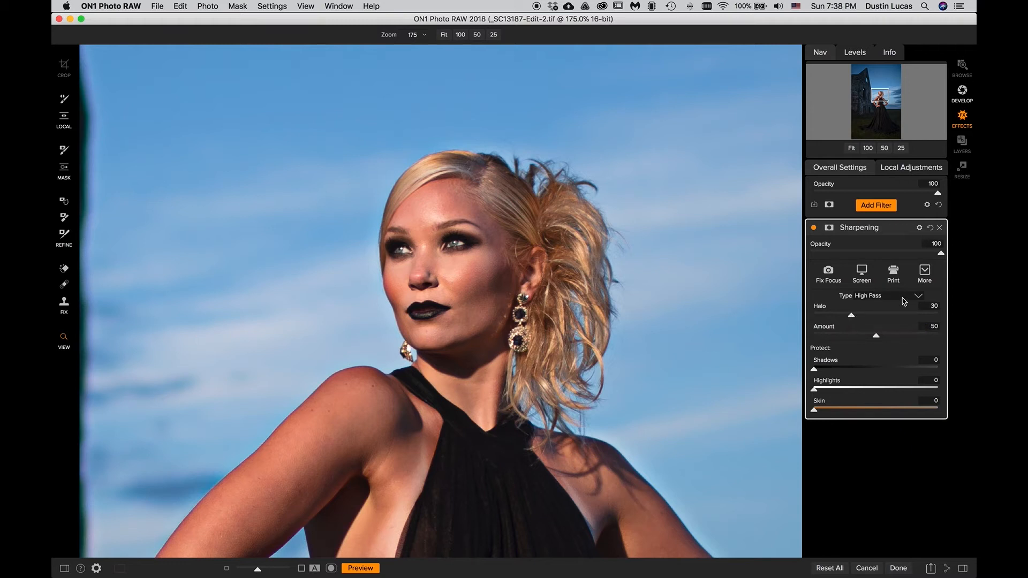
Step: Try the Portrait Sharpen style on the Sharpening filter and compare the photo with and without it
{"action": "left_click", "coordinate": [929, 273]}
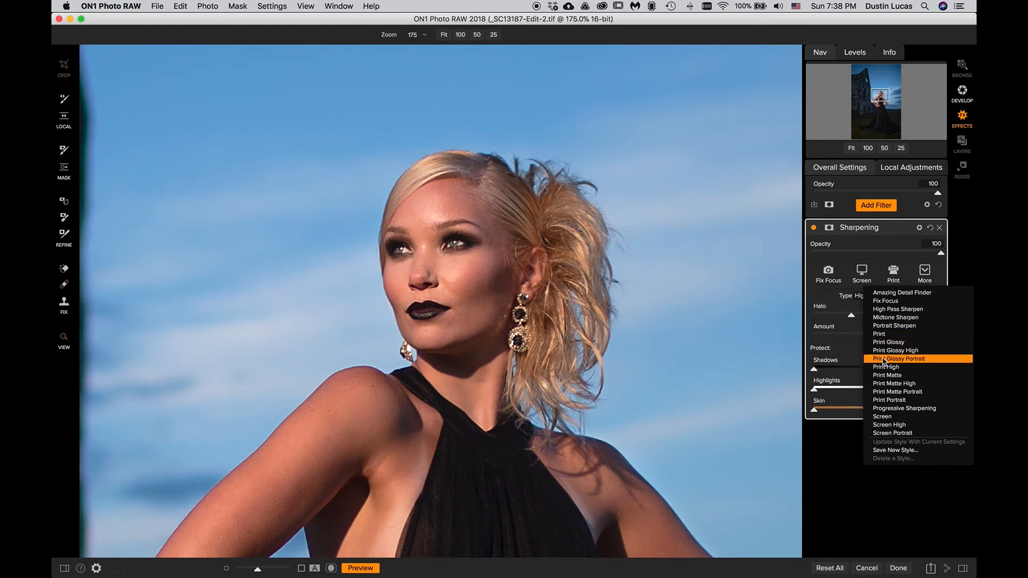
{"action": "left_click", "coordinate": [893, 326]}
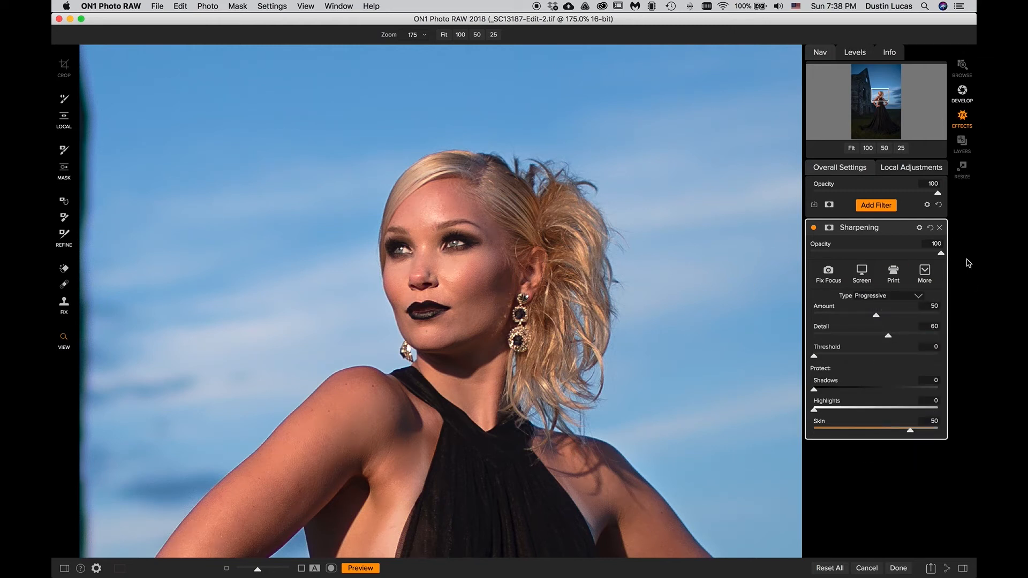
{"action": "key", "text": "backslash"}
{"action": "key", "text": "backslash"}
{"action": "key", "text": "backslash"}
{"action": "key", "text": "backslash"}
{"action": "key", "text": "backslash"}
{"action": "key", "text": "backslash"}
{"action": "key", "text": "backslash"}
{"action": "key", "text": "backslash"}
Step: Try the Fix Focus and Screen sharpening styles, comparing the Screen result with the unsharpened photo
{"action": "left_click", "coordinate": [830, 279]}
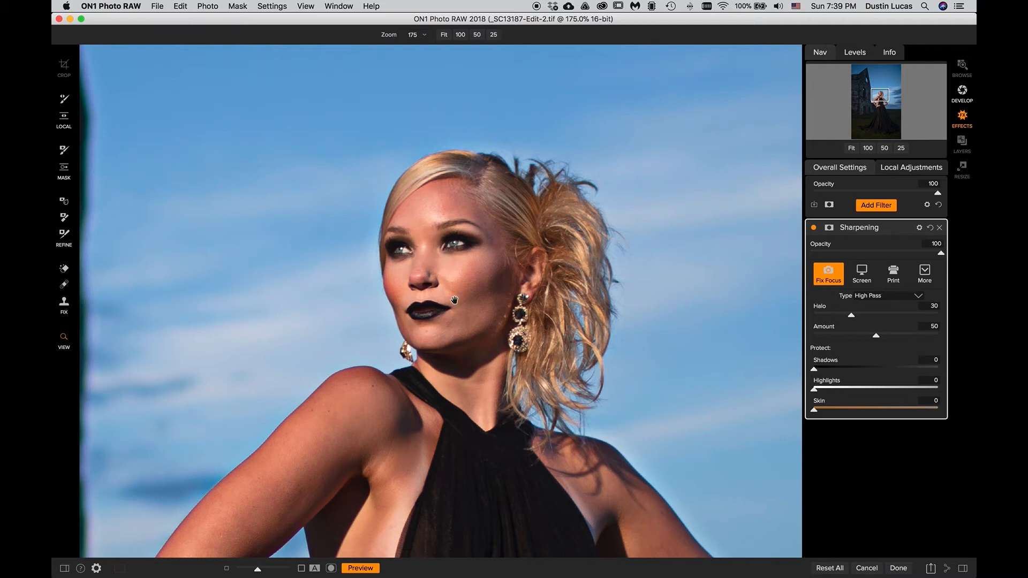
{"action": "left_click", "coordinate": [860, 278]}
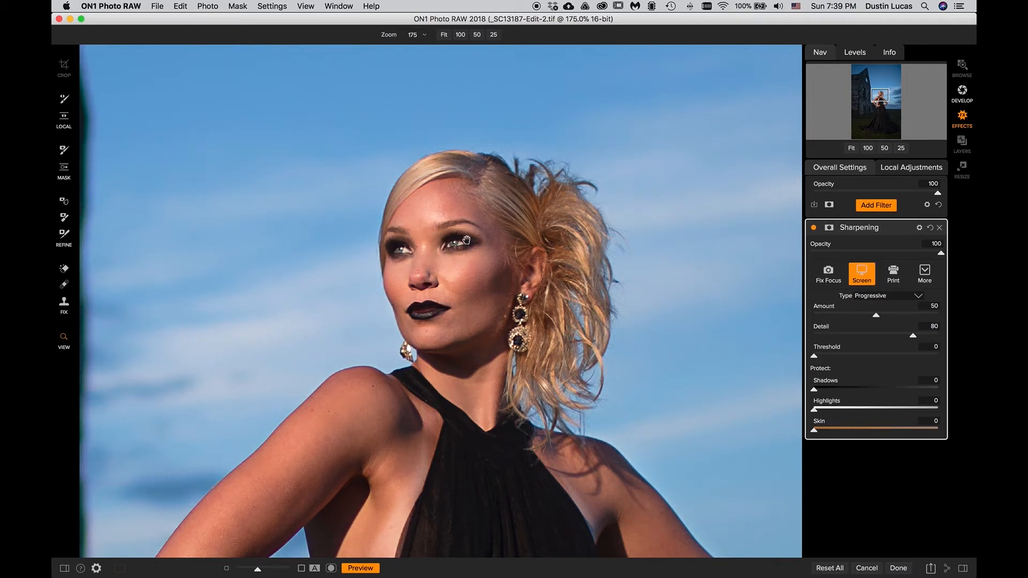
{"action": "key", "text": "backslash"}
{"action": "key", "text": "backslash"}
{"action": "key", "text": "backslash"}
{"action": "key", "text": "backslash"}
Step: Try the Print sharpening style, compare it with the unsharpened photo, and alternate between the Screen and Print styles
{"action": "left_click", "coordinate": [894, 277]}
{"action": "key", "text": "backslash"}
{"action": "key", "text": "backslash"}
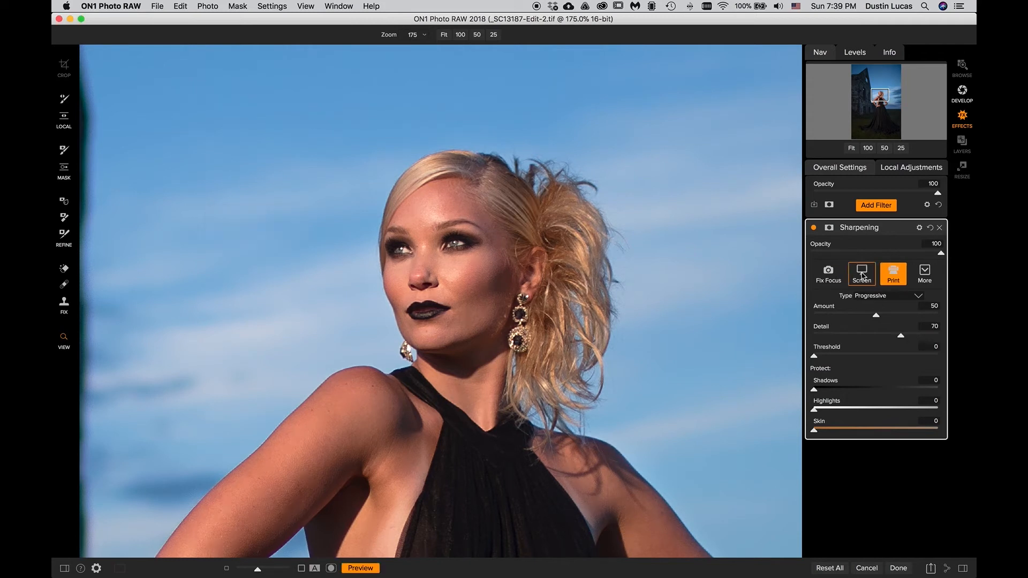
{"action": "left_click", "coordinate": [862, 274]}
{"action": "left_click", "coordinate": [891, 276]}
Step: Apply the High Pass Sharpen style to the Sharpening filter and compare the photo with and without it
{"action": "left_click", "coordinate": [924, 275]}
{"action": "left_click", "coordinate": [923, 275]}
{"action": "left_click", "coordinate": [927, 275]}
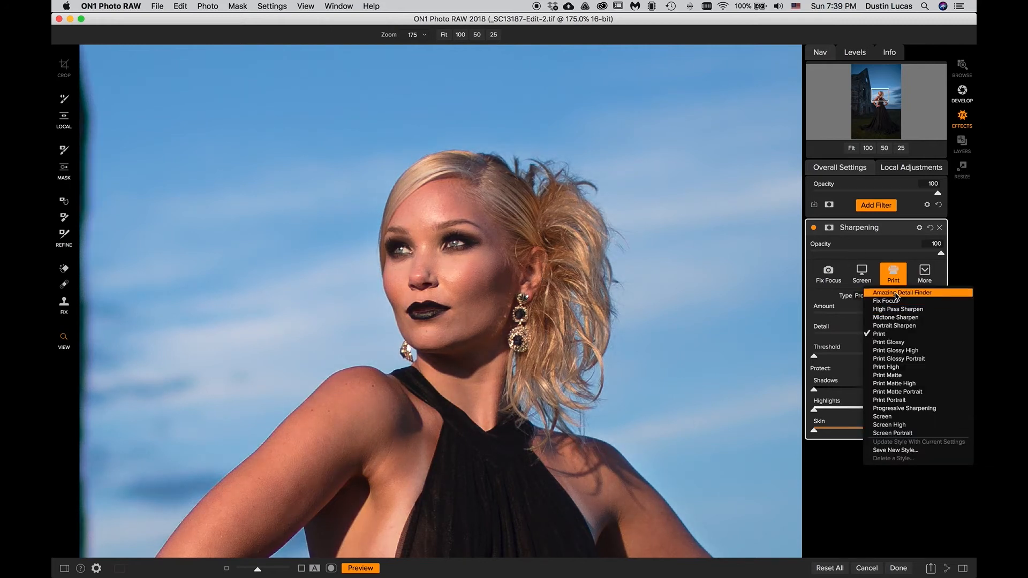
{"action": "left_click", "coordinate": [894, 310]}
{"action": "key", "text": "p"}
{"action": "key", "text": "p"}
{"action": "key", "text": "p"}
{"action": "key", "text": "p"}
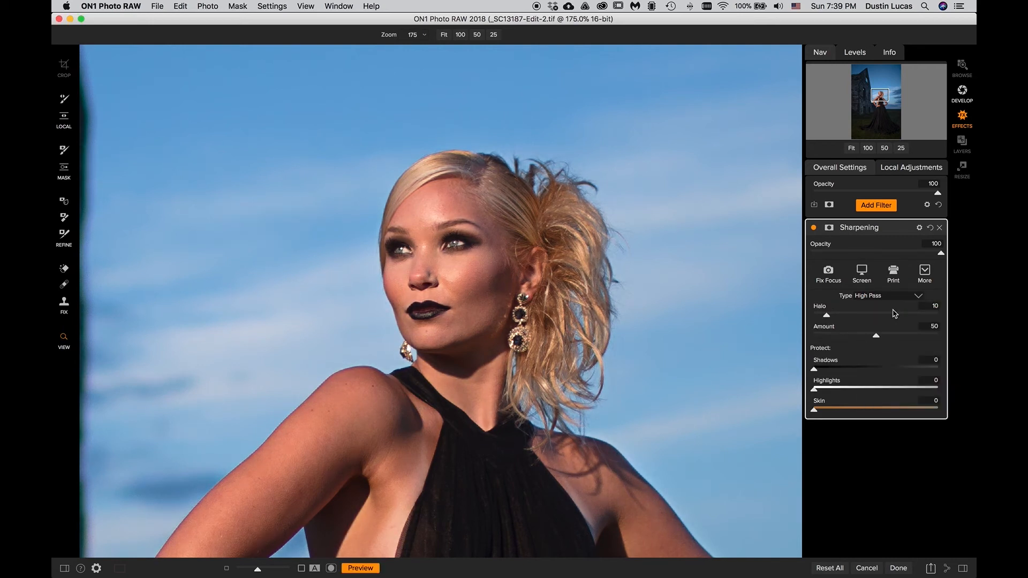
Step: Switch the preview off and on repeatedly to examine what the High Pass sharpening does to the portrait
{"action": "key", "text": "p"}
{"action": "key", "text": "p"}
{"action": "key", "text": "p"}
{"action": "key", "text": "p"}
{"action": "key", "text": "p"}
{"action": "key", "text": "p"}
Step: Try the Unsharp Mask type on the Sharpening filter and return the type to High Pass
{"action": "left_click", "coordinate": [890, 300]}
{"action": "left_click", "coordinate": [890, 297]}
{"action": "left_click", "coordinate": [888, 295]}
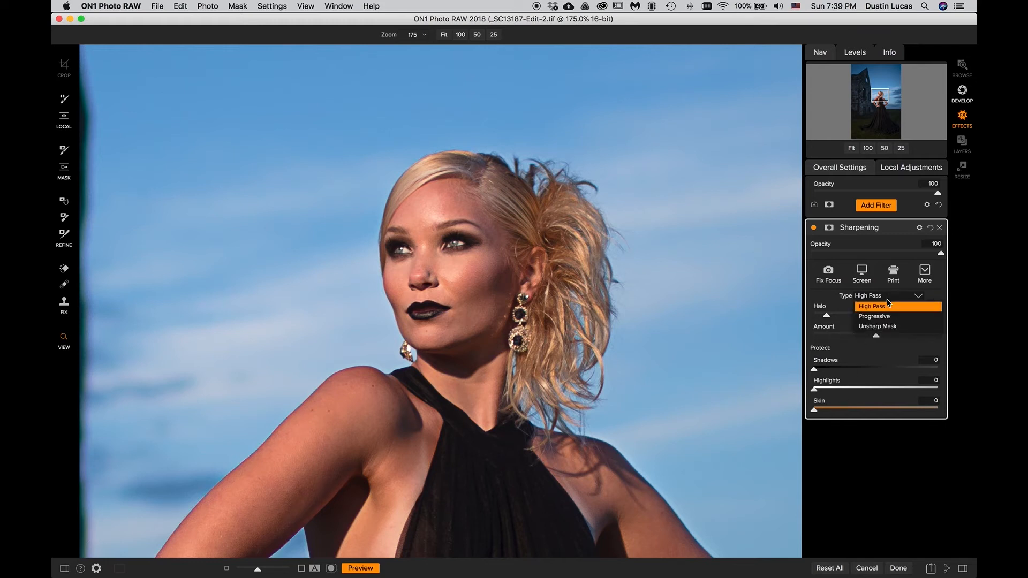
{"action": "left_click", "coordinate": [885, 326]}
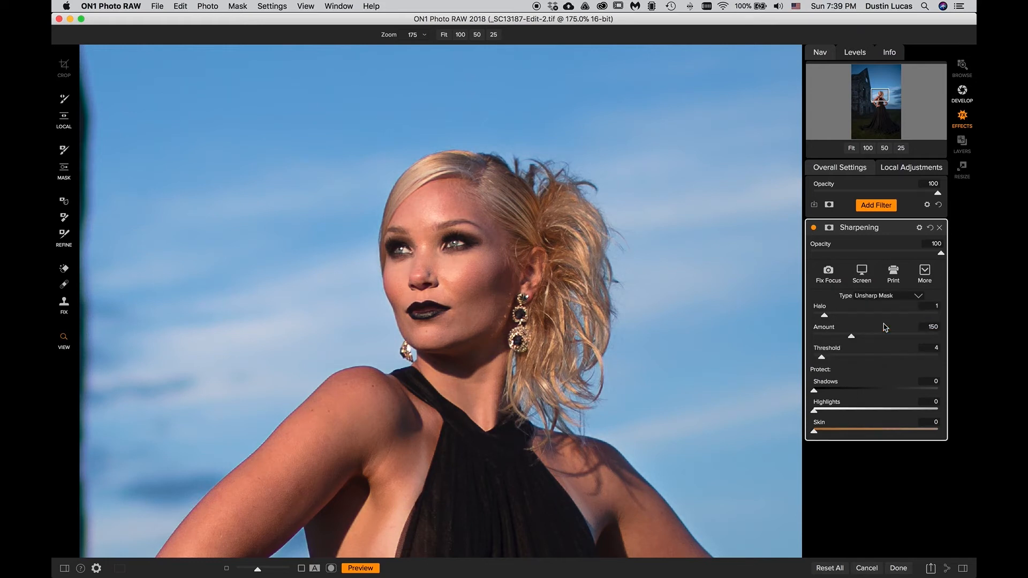
{"action": "left_click", "coordinate": [875, 297]}
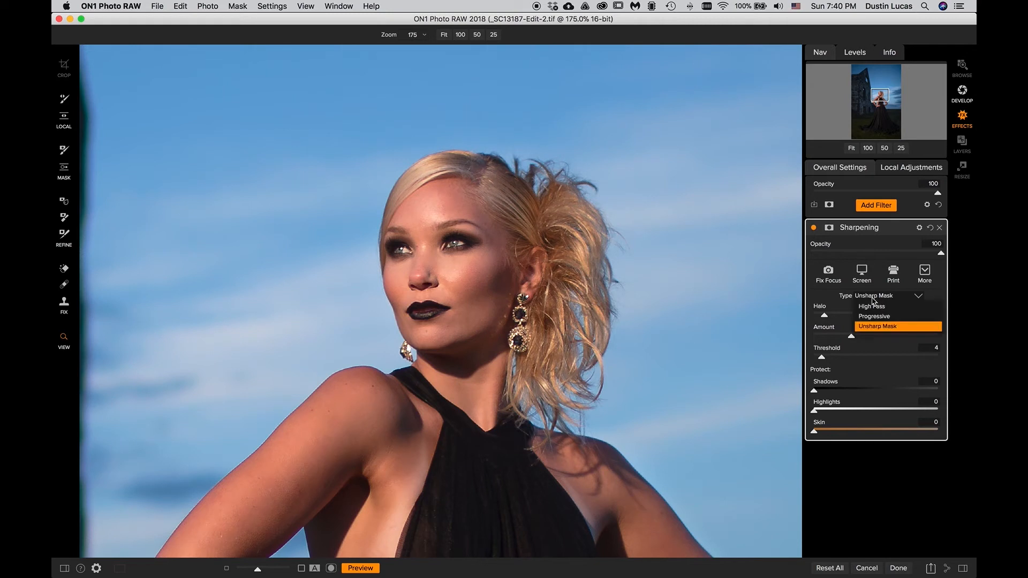
{"action": "left_click", "coordinate": [872, 306]}
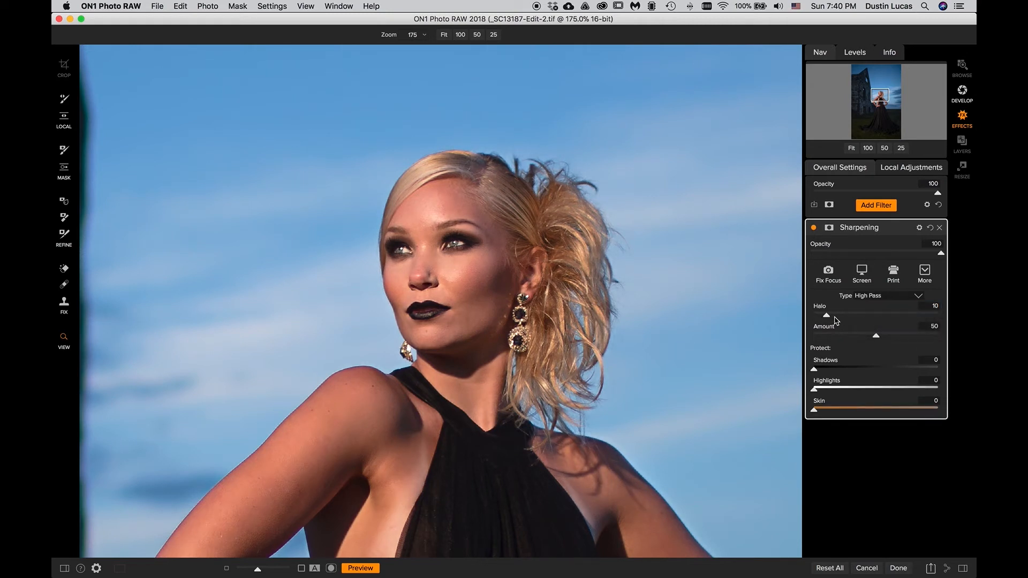
Step: Set the High Pass sharpening's halo to 15, amount to 60 and skin protection to 30
{"action": "left_click_drag", "start_coordinate": [827, 320], "coordinate": [889, 337]}
{"action": "left_click_drag", "start_coordinate": [824, 317], "coordinate": [833, 319]}
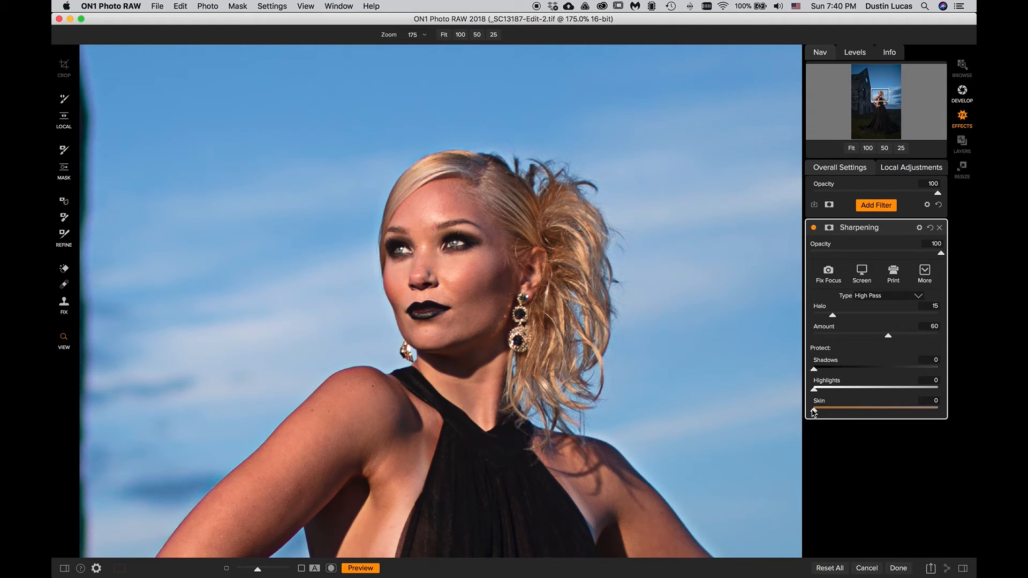
{"action": "left_click_drag", "start_coordinate": [493, 438], "coordinate": [503, 406]}
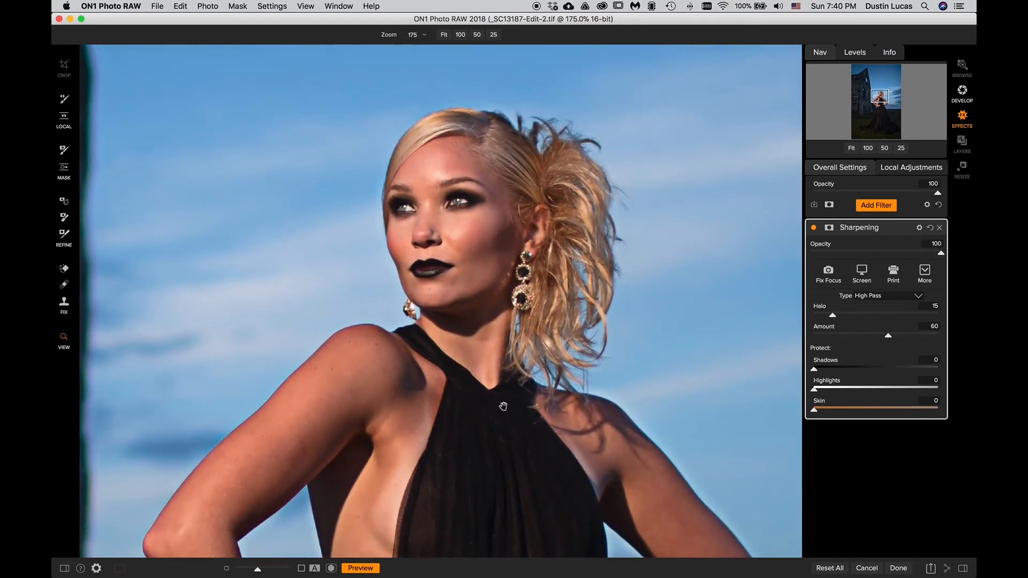
{"action": "left_click_drag", "start_coordinate": [816, 411], "coordinate": [885, 410]}
Step: Compare the face and skin at close range with and without the adjusted High Pass sharpening
{"action": "key", "text": "backslash"}
{"action": "key", "text": "backslash"}
{"action": "key", "text": "backslash"}
{"action": "key", "text": "backslash"}
{"action": "key", "text": "backslash"}
{"action": "key", "text": "backslash"}
{"action": "key", "text": "backslash"}
{"action": "key", "text": "backslash"}
{"action": "key", "text": "backslash"}
{"action": "key", "text": "backslash"}
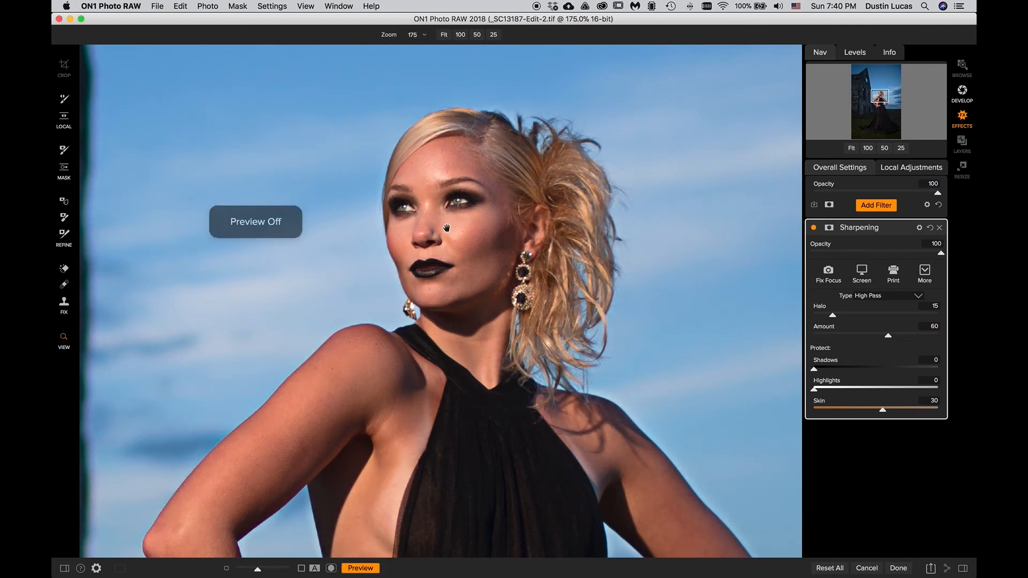
{"action": "key", "text": "backslash"}
{"action": "key", "text": "backslash"}
{"action": "key", "text": "backslash"}
{"action": "key", "text": "backslash"}
Step: View the photo at 100% and compare it with and without the sharpening
{"action": "key", "text": "super+1"}
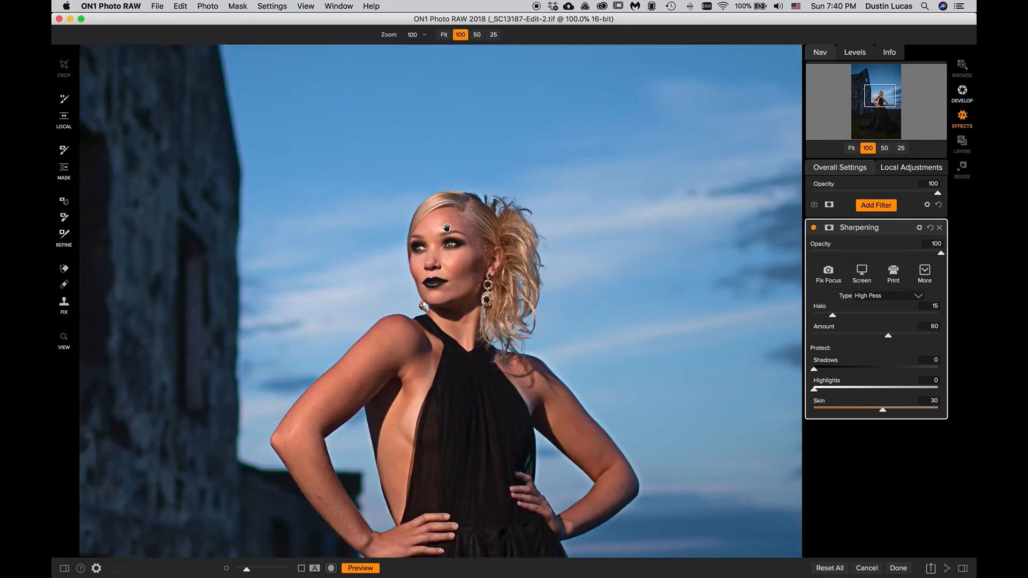
{"action": "key", "text": "backslash"}
{"action": "key", "text": "backslash"}
{"action": "key", "text": "backslash"}
{"action": "key", "text": "backslash"}
{"action": "key", "text": "backslash"}
{"action": "key", "text": "backslash"}
{"action": "key", "text": "backslash"}
{"action": "key", "text": "backslash"}
Step: View the face at 200%, compare it with and without the sharpening, and inspect the surrounding areas
{"action": "key", "text": "super+equal"}
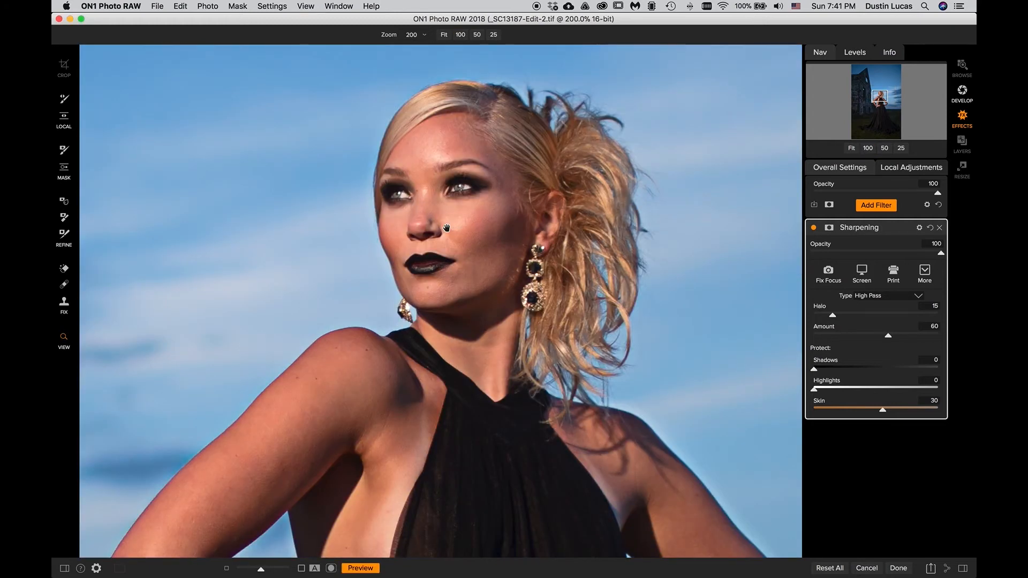
{"action": "key", "text": "backslash"}
{"action": "key", "text": "backslash"}
{"action": "key", "text": "backslash"}
{"action": "key", "text": "backslash"}
{"action": "left_click_drag", "start_coordinate": [421, 371], "coordinate": [422, 464]}
{"action": "left_click_drag", "start_coordinate": [459, 357], "coordinate": [458, 338]}
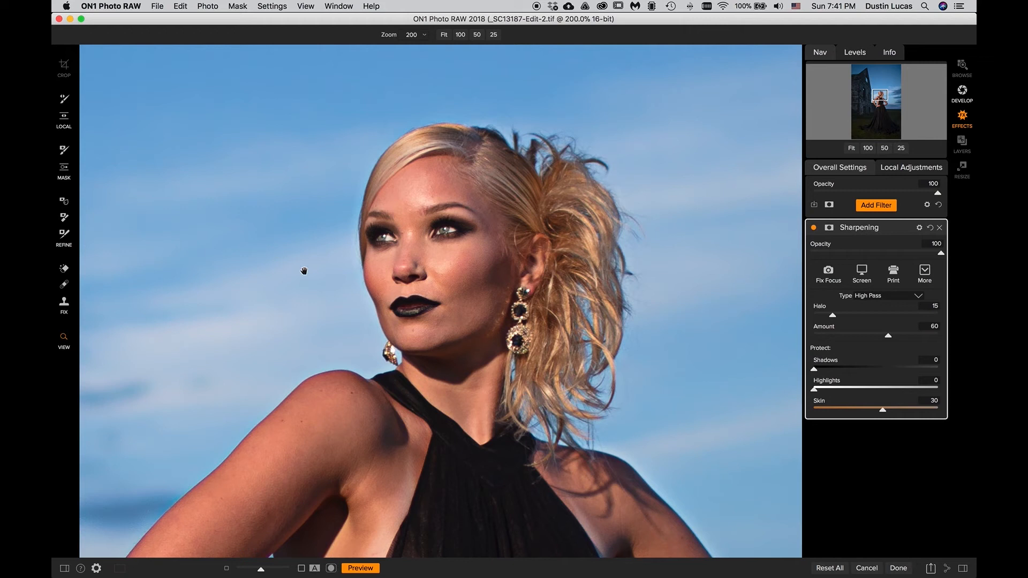
Step: Invert the Sharpening filter's mask to black and paint the effect back in over the eyes and lips with a small Paint In brush
{"action": "left_click", "coordinate": [829, 227]}
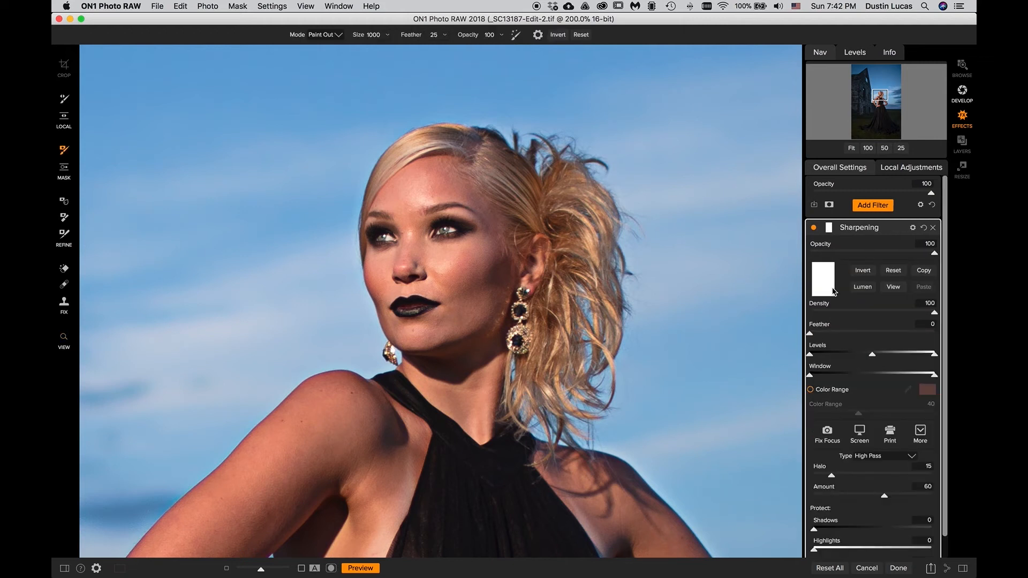
{"action": "left_click", "coordinate": [860, 272]}
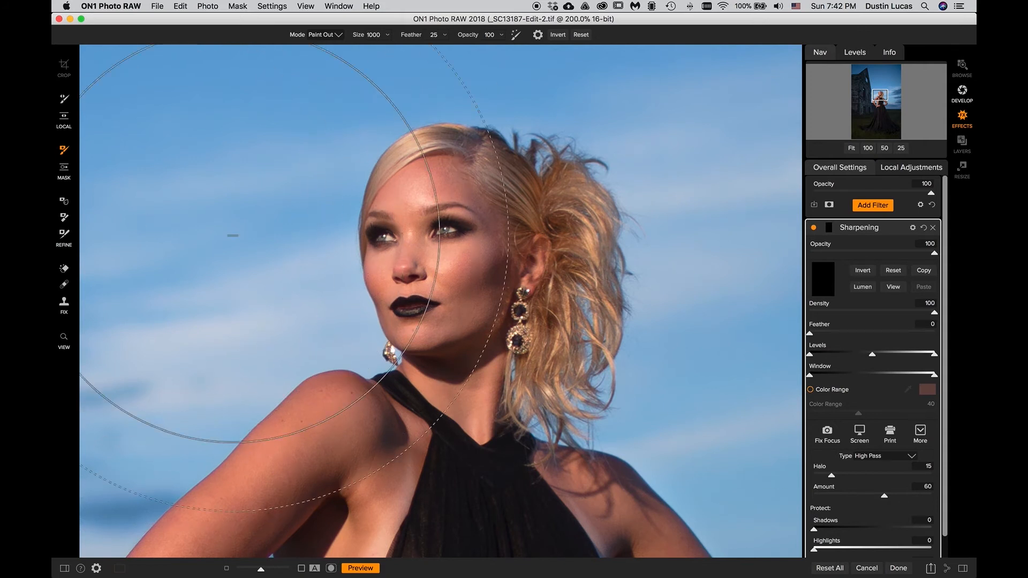
{"action": "key", "text": "["}
{"action": "key", "text": "["}
{"action": "key", "text": "["}
{"action": "key", "text": "["}
{"action": "key", "text": "["}
{"action": "key", "text": "["}
{"action": "key", "text": "["}
{"action": "key", "text": "["}
{"action": "key", "text": "["}
{"action": "key", "text": "["}
{"action": "key", "text": "["}
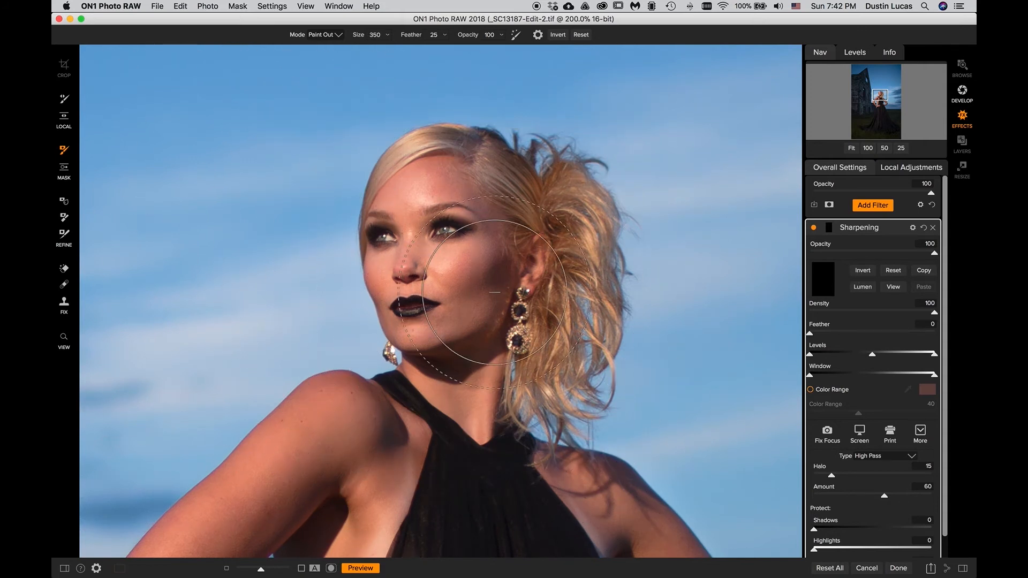
{"action": "key", "text": "["}
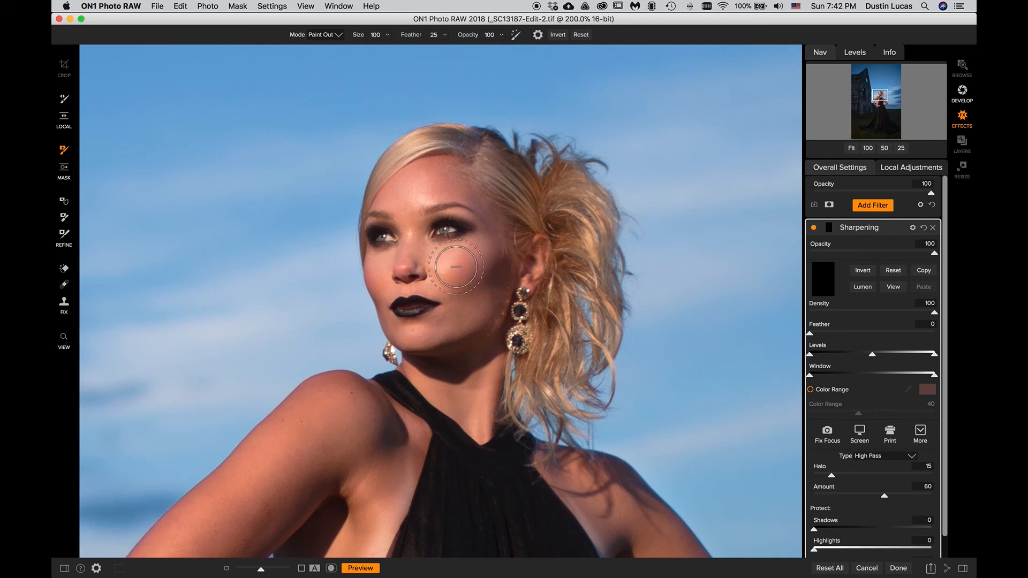
{"action": "key", "text": "["}
{"action": "key", "text": "["}
{"action": "key", "text": "["}
{"action": "key", "text": "["}
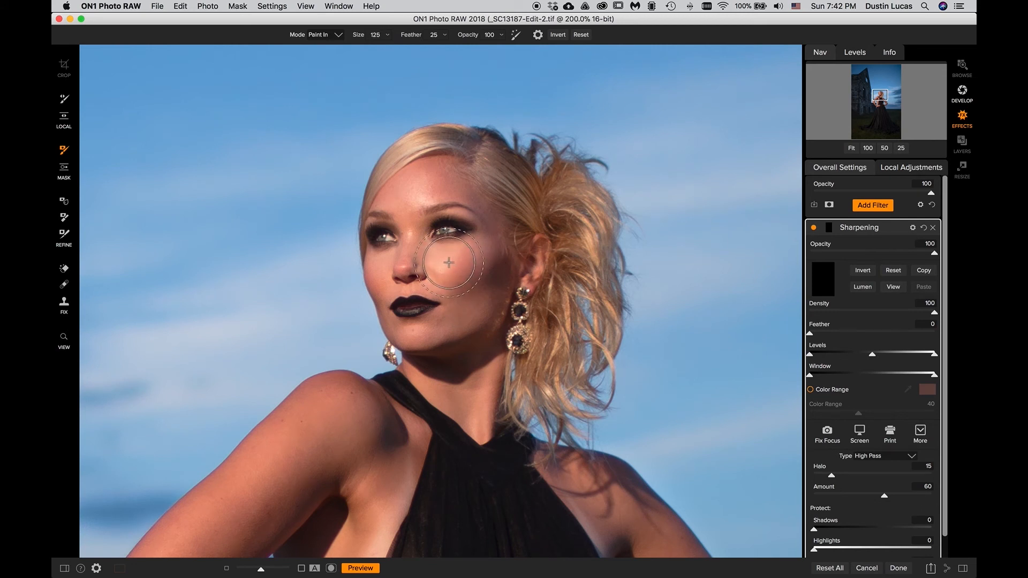
{"action": "key", "text": "["}
{"action": "key", "text": "["}
{"action": "key", "text": "["}
{"action": "key", "text": "["}
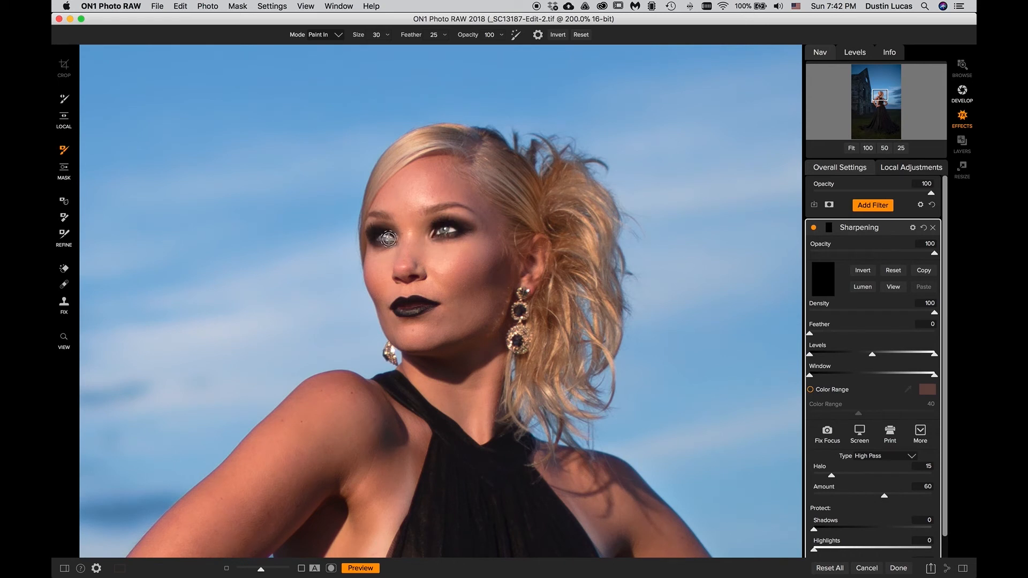
{"action": "key", "text": "bracketleft"}
{"action": "left_click_drag", "start_coordinate": [420, 306], "coordinate": [405, 304]}
Step: Paint the sharpening into the loose hair behind the ear, enlarging and reducing the masking brush to suit each area
{"action": "key", "text": "bracketright"}
{"action": "key", "text": "bracketright"}
{"action": "key", "text": "bracketright"}
{"action": "key", "text": "bracketright"}
{"action": "key", "text": "bracketright"}
{"action": "key", "text": "bracketright"}
{"action": "key", "text": "bracketright"}
{"action": "key", "text": "bracketright"}
{"action": "key", "text": "bracketright"}
{"action": "key", "text": "bracketright"}
{"action": "key", "text": "bracketright"}
{"action": "key", "text": "bracketright"}
{"action": "left_click_drag", "start_coordinate": [557, 367], "coordinate": [575, 252]}
{"action": "key", "text": "bracketleft"}
{"action": "key", "text": "bracketleft"}
{"action": "key", "text": "bracketleft"}
{"action": "mouse_move", "coordinate": [560, 204]}
{"action": "left_mouse_down"}
{"action": "mouse_move", "coordinate": [499, 165]}
{"action": "mouse_move", "coordinate": [572, 216]}
{"action": "left_mouse_up"}
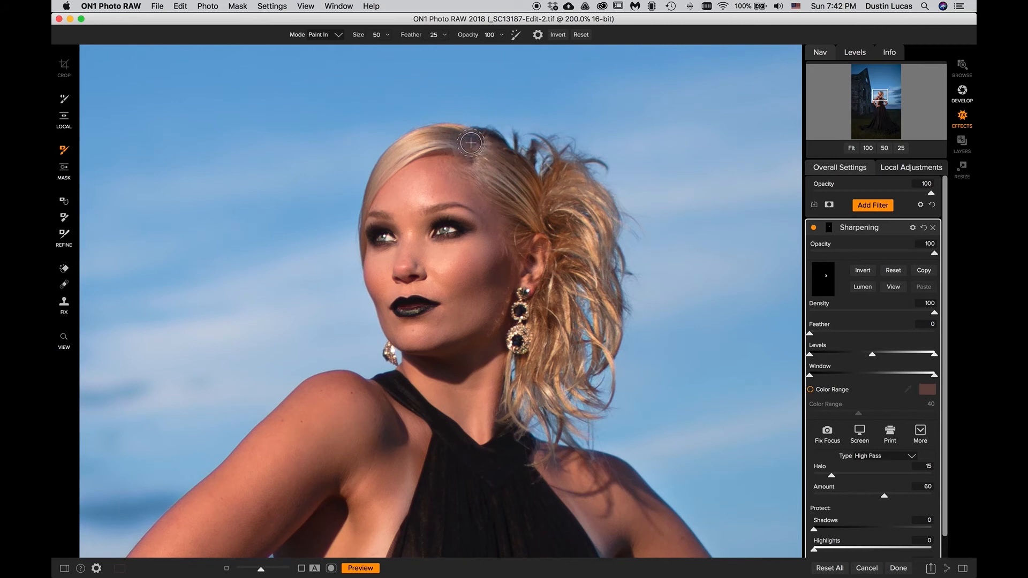
Step: Paint the sharpening along the front hairline with a size 40 brush and over the lower hair with a size 125 brush
{"action": "key", "text": "bracketleft"}
{"action": "key", "text": "bracketleft"}
{"action": "key", "text": "bracketleft"}
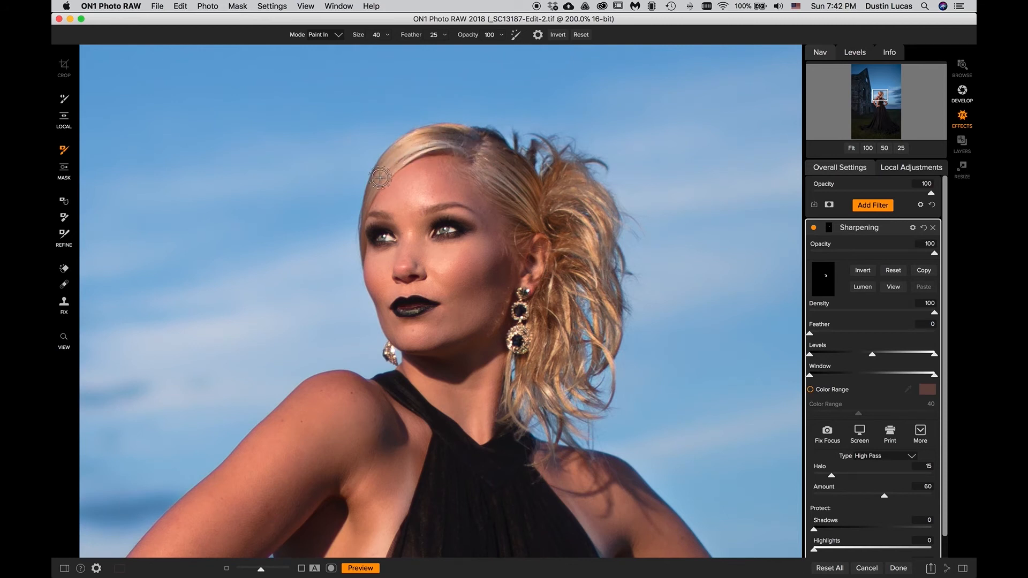
{"action": "key", "text": "bracketright"}
{"action": "key", "text": "bracketright"}
{"action": "key", "text": "bracketright"}
{"action": "key", "text": "bracketright"}
{"action": "key", "text": "bracketright"}
{"action": "key", "text": "bracketright"}
{"action": "key", "text": "bracketright"}
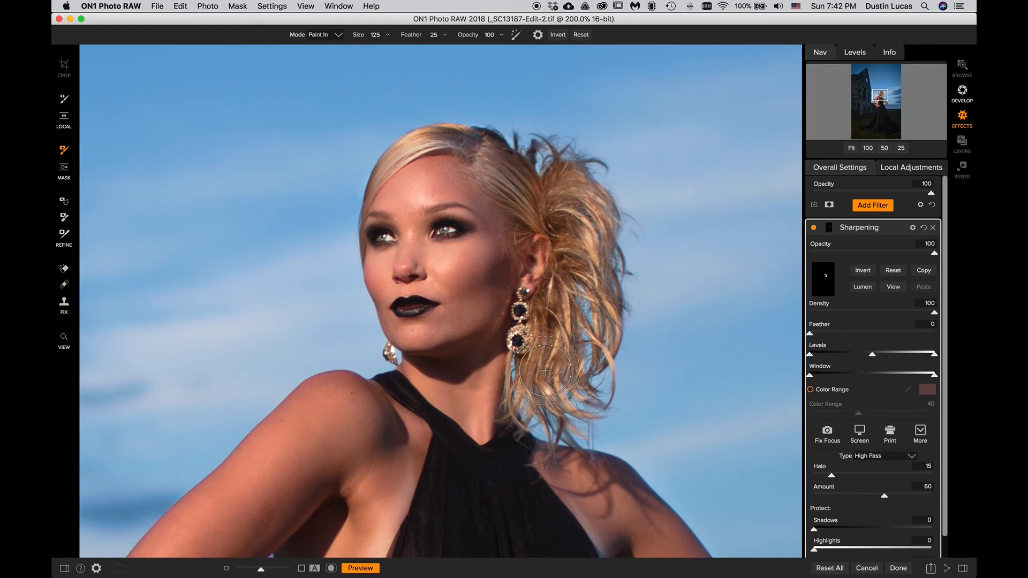
Step: Enable Color Range on the Sharpening mask and sample the black of the dress as its target color
{"action": "key", "text": "super+minus"}
{"action": "key", "text": "super+minus"}
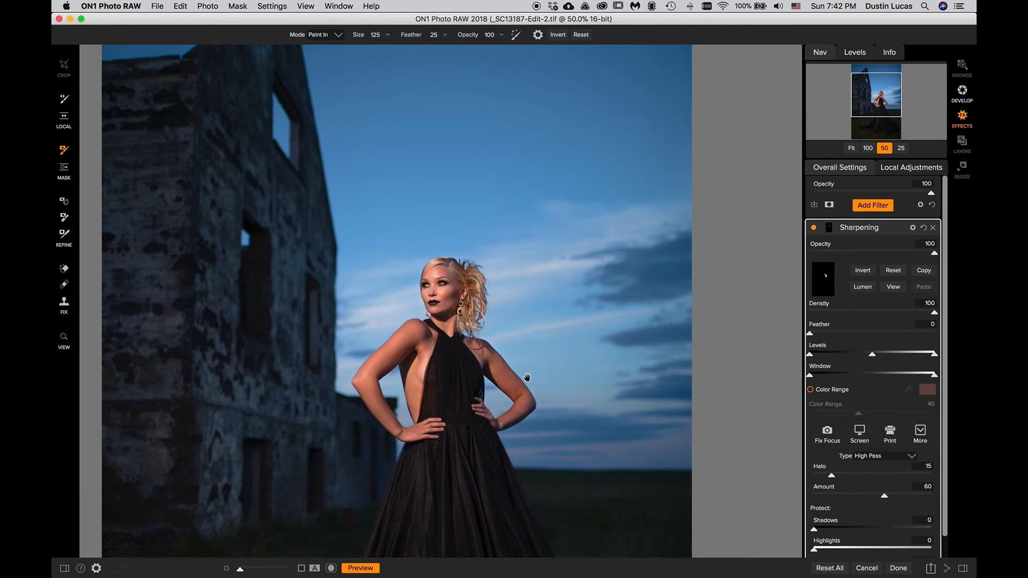
{"action": "left_click_drag", "start_coordinate": [452, 317], "coordinate": [452, 271]}
{"action": "scroll", "coordinate": [453, 271], "scroll_direction": "down", "scroll_amount": 5}
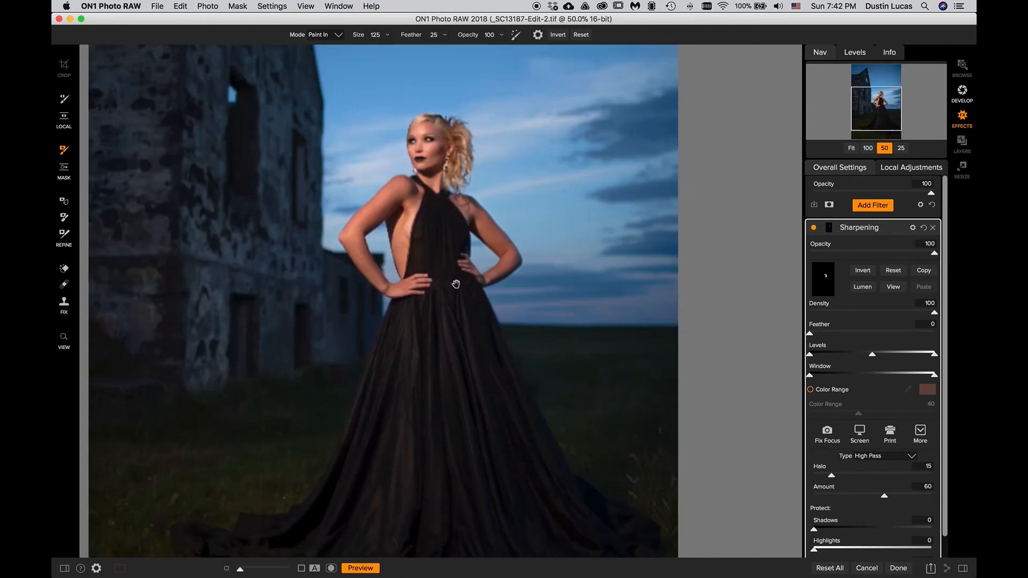
{"action": "left_click", "coordinate": [810, 390]}
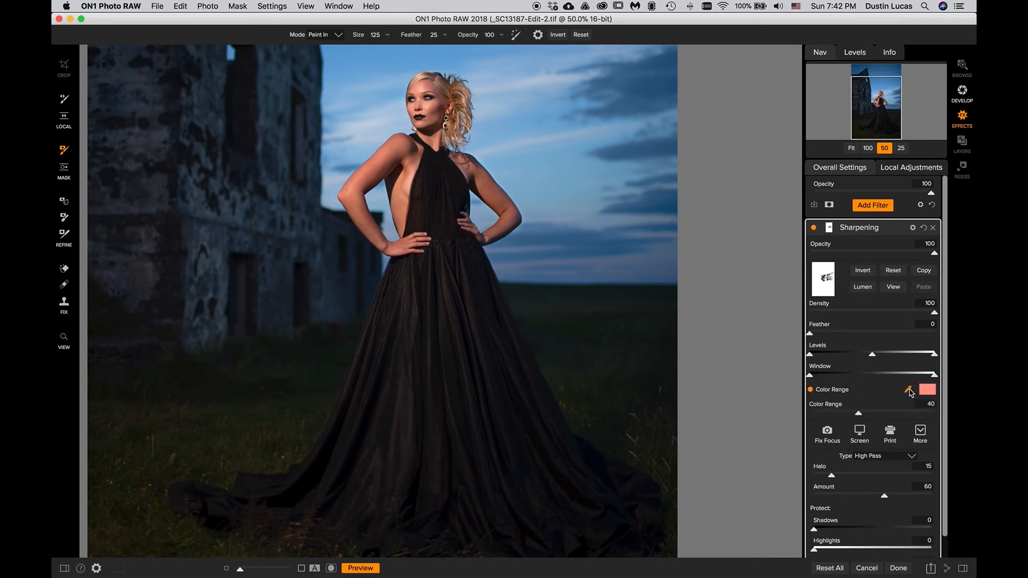
{"action": "left_click", "coordinate": [455, 303]}
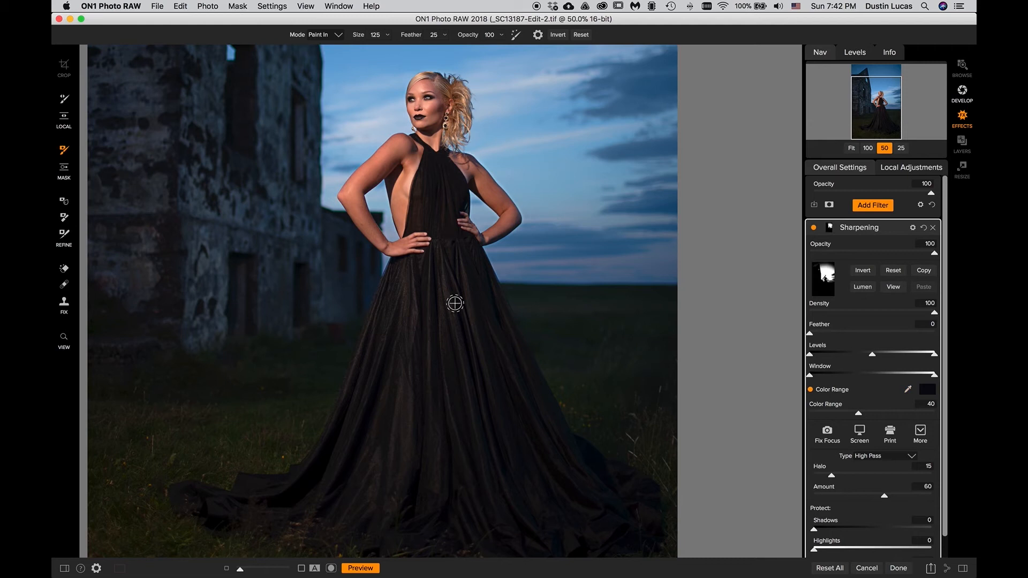
Step: Inspect the dress and face at 100% and 200%, comparing the portrait with and without the color-masked sharpening
{"action": "key", "text": "super+0"}
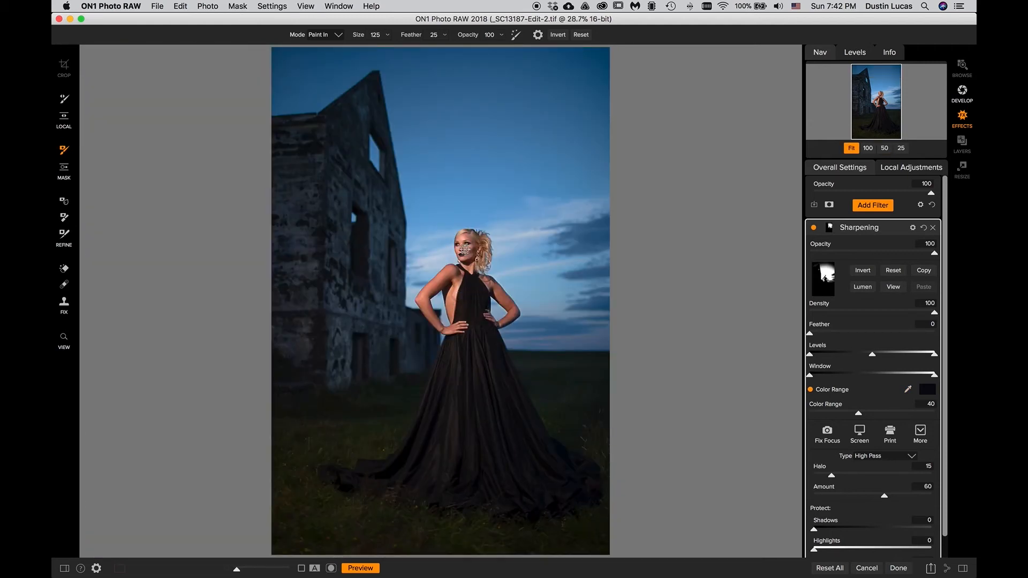
{"action": "key", "text": "super+1"}
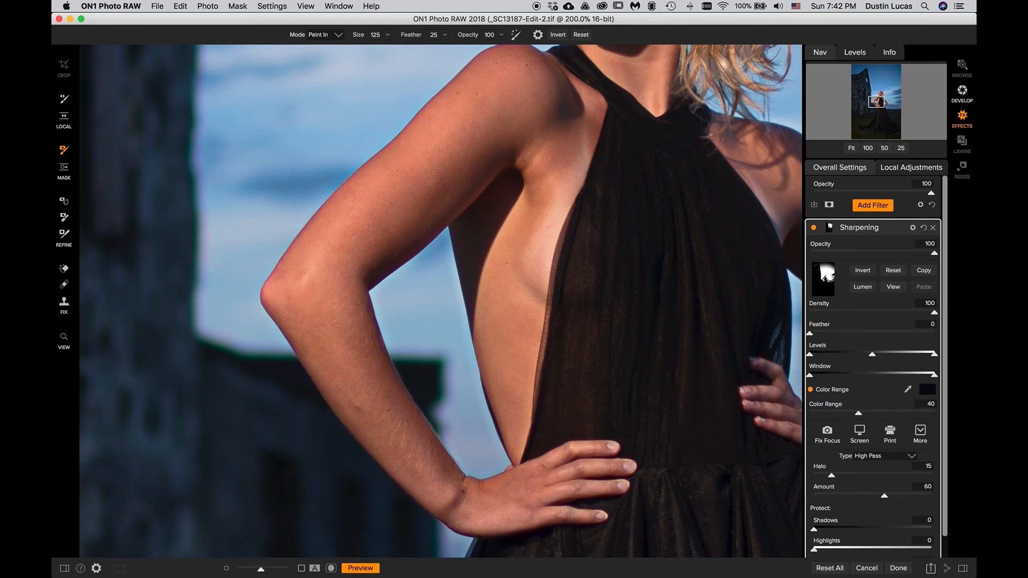
{"action": "key", "text": "super+0"}
{"action": "key", "text": "super+1"}
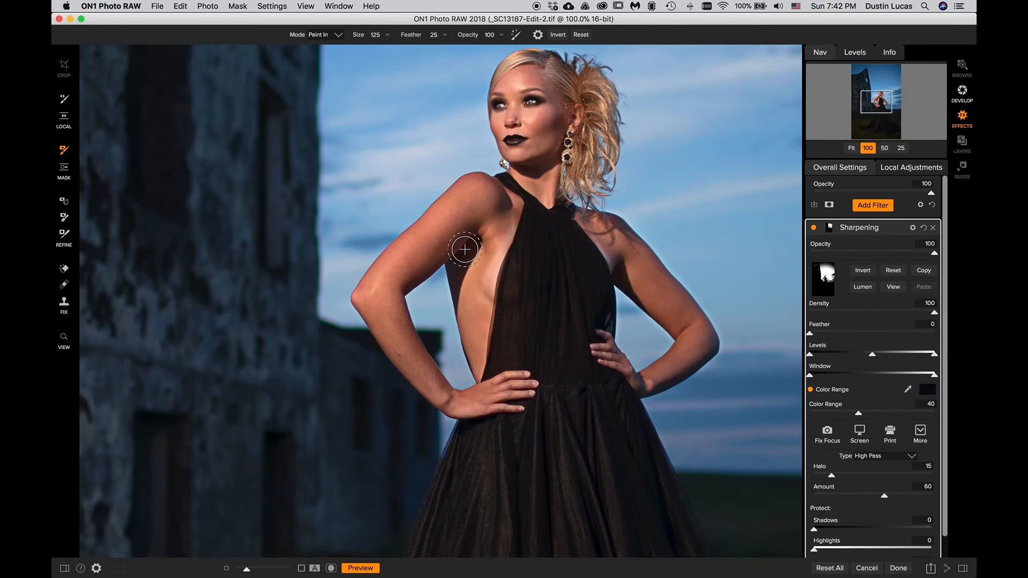
{"action": "key", "text": "super+equal"}
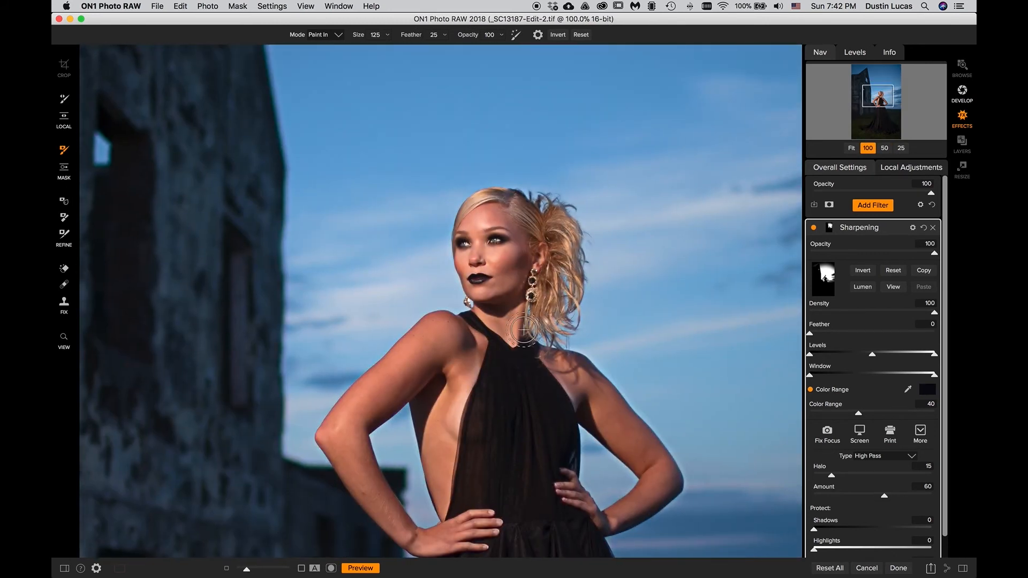
{"action": "scroll", "coordinate": [522, 328], "scroll_direction": "right", "scroll_amount": 5}
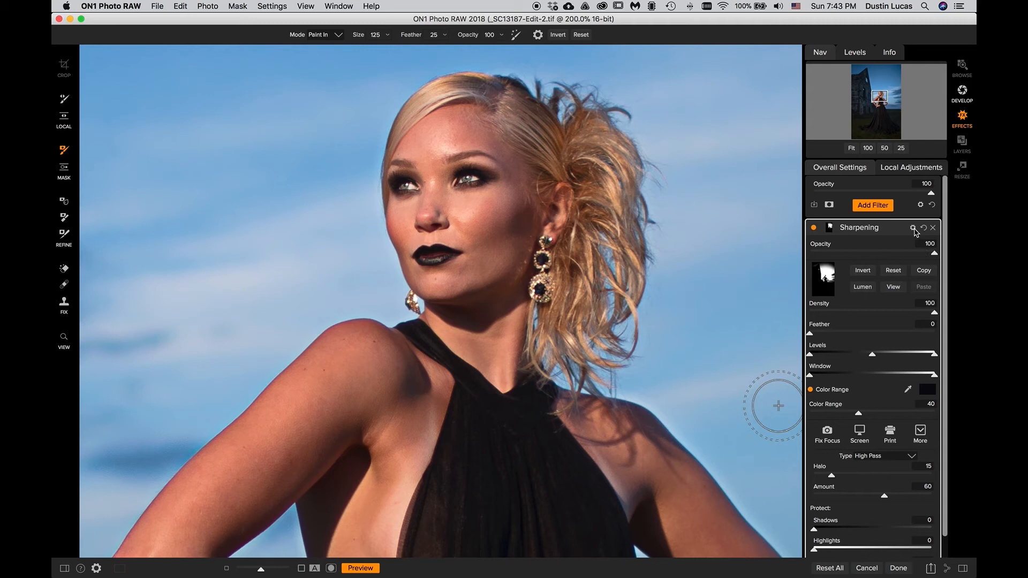
{"action": "key", "text": "backslash"}
{"action": "key", "text": "backslash"}
{"action": "key", "text": "backslash"}
{"action": "key", "text": "backslash"}
{"action": "key", "text": "backslash"}
{"action": "key", "text": "backslash"}
{"action": "key", "text": "backslash"}
{"action": "key", "text": "backslash"}
Step: Reset the Sharpening mask, create a luminosity mask from the photo, and invert it to favor the dark areas
{"action": "left_click", "coordinate": [892, 273]}
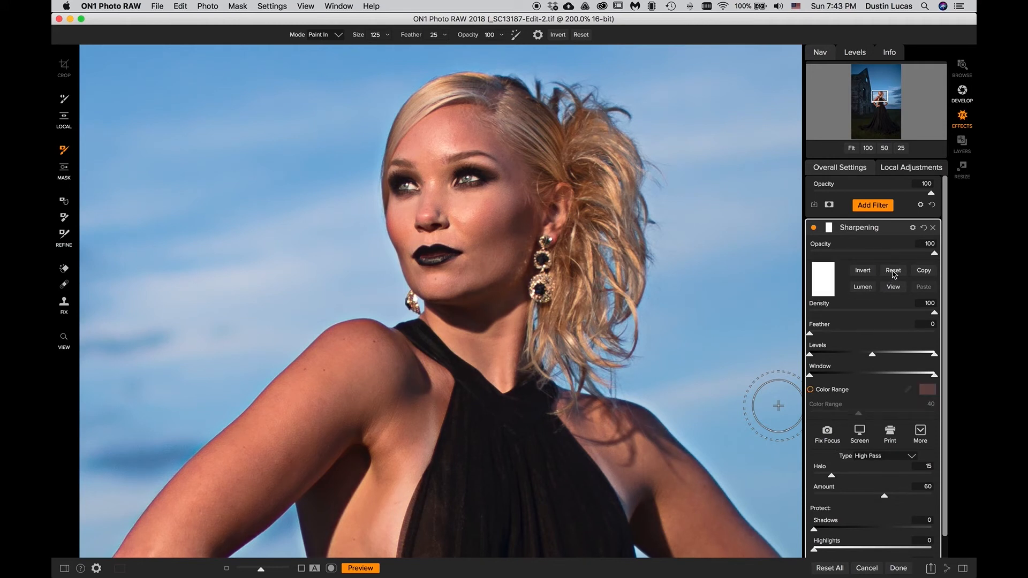
{"action": "left_click", "coordinate": [862, 287]}
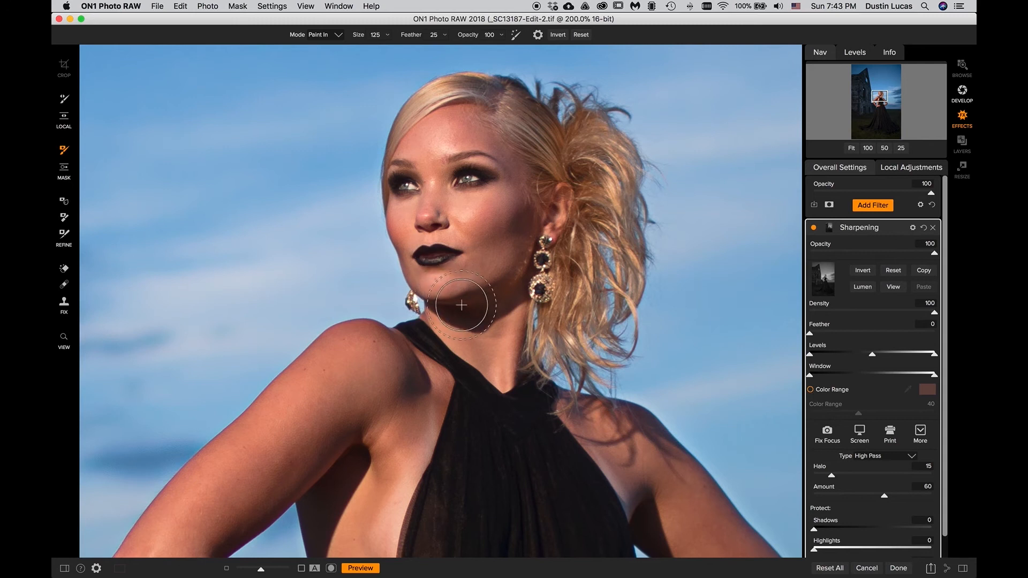
{"action": "left_click", "coordinate": [868, 273]}
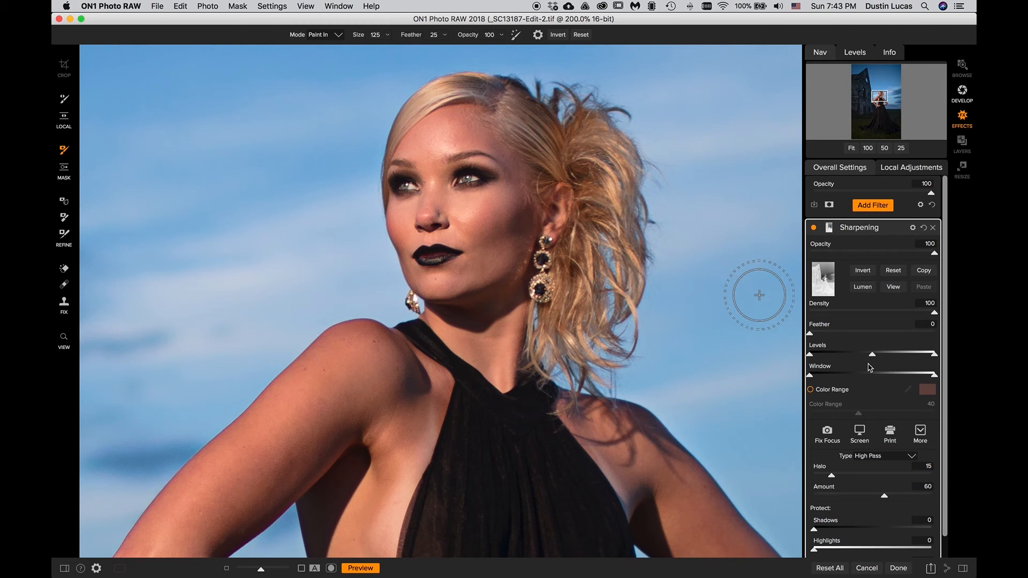
Step: Add a Color Range selection to the inverted luminosity mask by sampling the dark dress fabric
{"action": "left_click", "coordinate": [810, 389]}
{"action": "left_click", "coordinate": [907, 389]}
{"action": "left_click", "coordinate": [523, 469]}
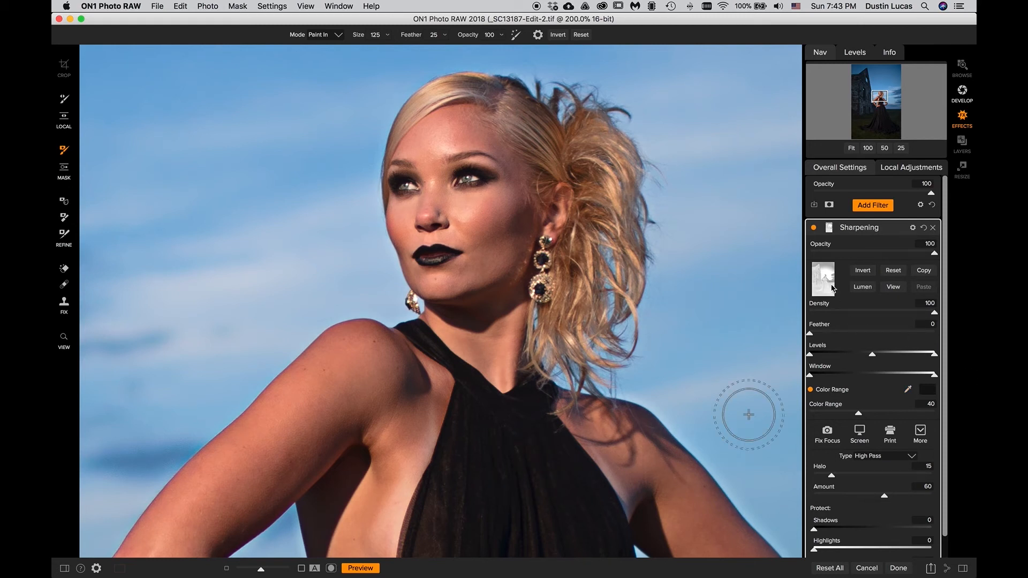
Step: Reset the Sharpening mask to white, and invert it to black and back to white
{"action": "left_click", "coordinate": [894, 271]}
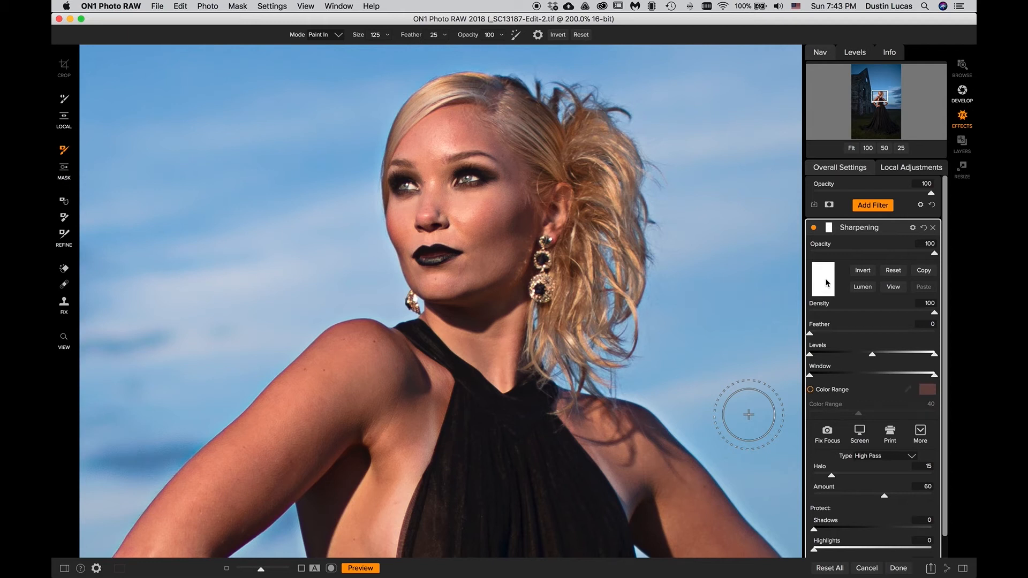
{"action": "left_click", "coordinate": [868, 271]}
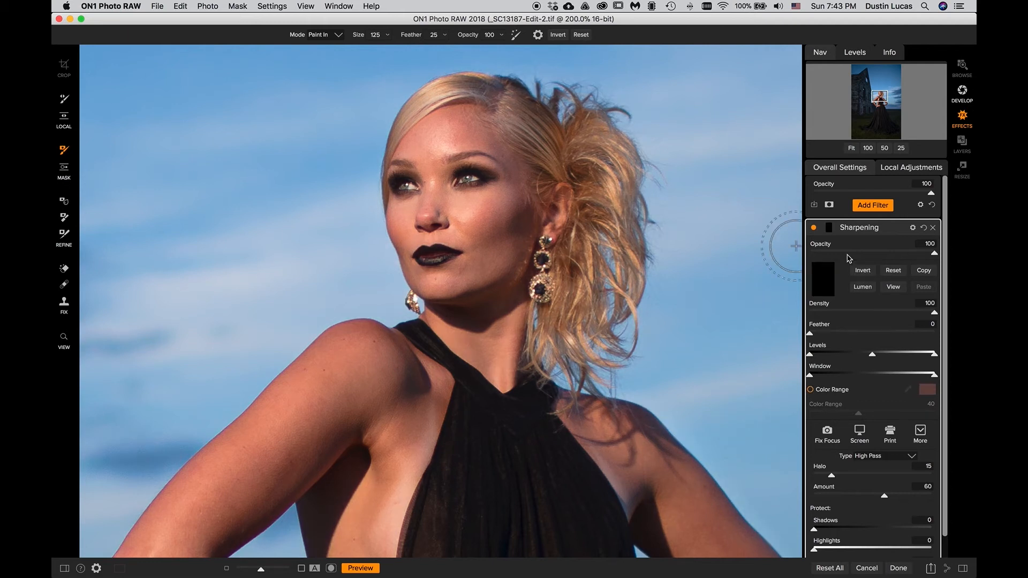
{"action": "left_click", "coordinate": [863, 272]}
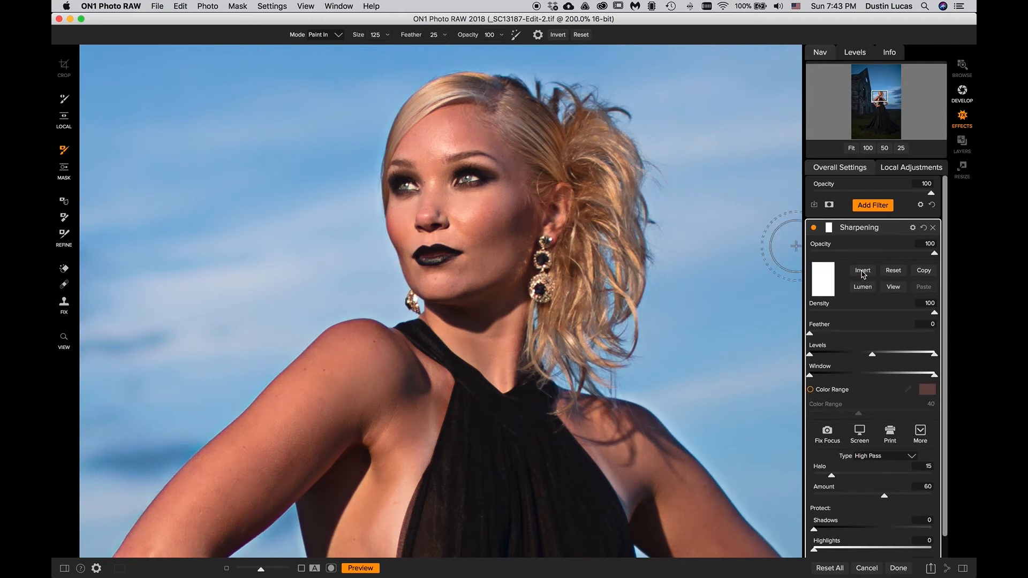
Step: Invert the Sharpening mask to black and add a Color Range selection sampled from the dark dress fabric
{"action": "left_click", "coordinate": [863, 272]}
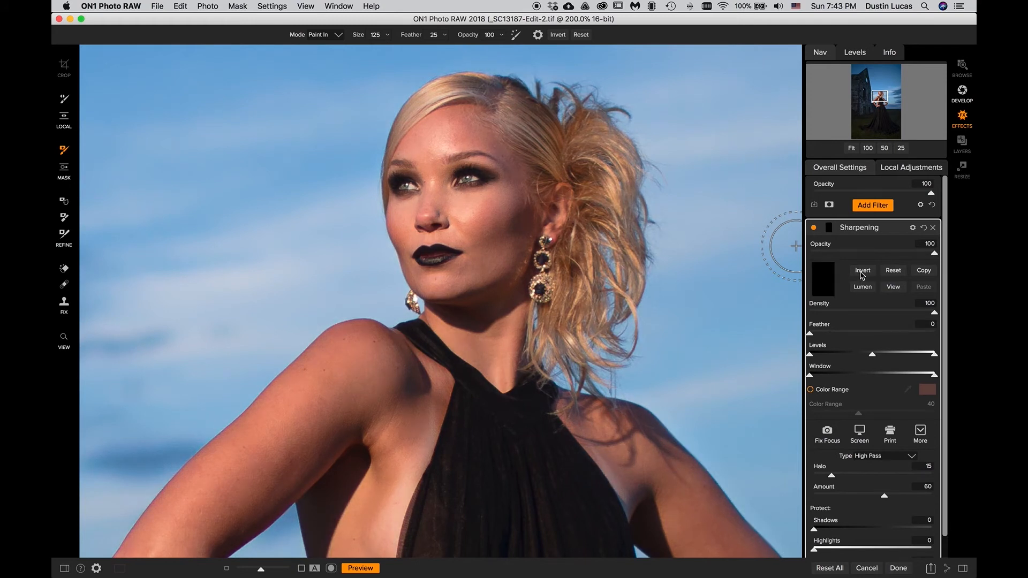
{"action": "left_click", "coordinate": [811, 390]}
{"action": "left_click", "coordinate": [908, 390]}
{"action": "left_click", "coordinate": [490, 470]}
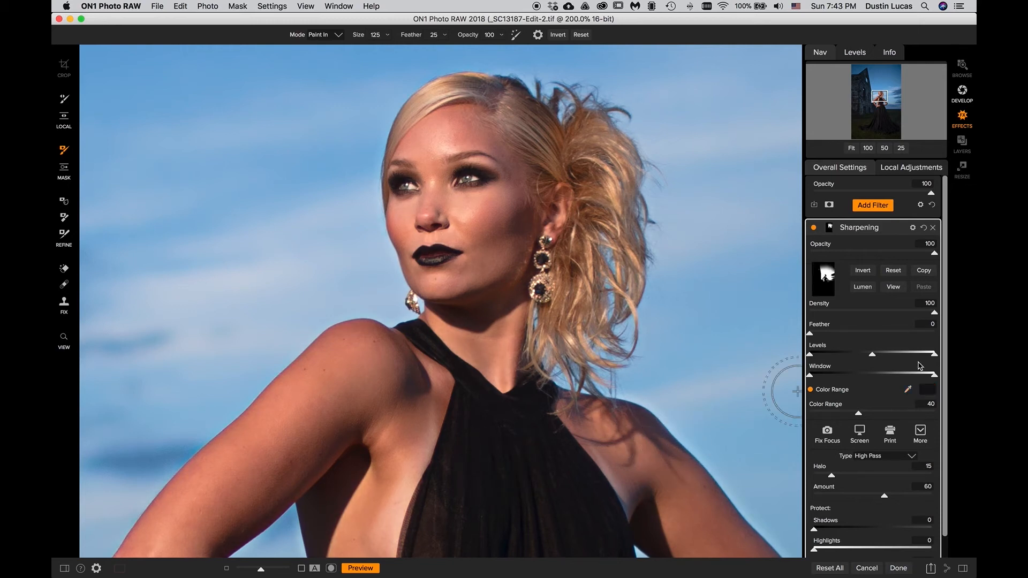
Step: Compare the portrait with and without the sharpening limited by the Color Range mask
{"action": "key", "text": "super+p"}
{"action": "key", "text": "super+p"}
{"action": "key", "text": "super+p"}
{"action": "key", "text": "super+p"}
{"action": "key", "text": "super+p"}
{"action": "key", "text": "super+p"}
{"action": "key", "text": "super+p"}
{"action": "key", "text": "super+p"}
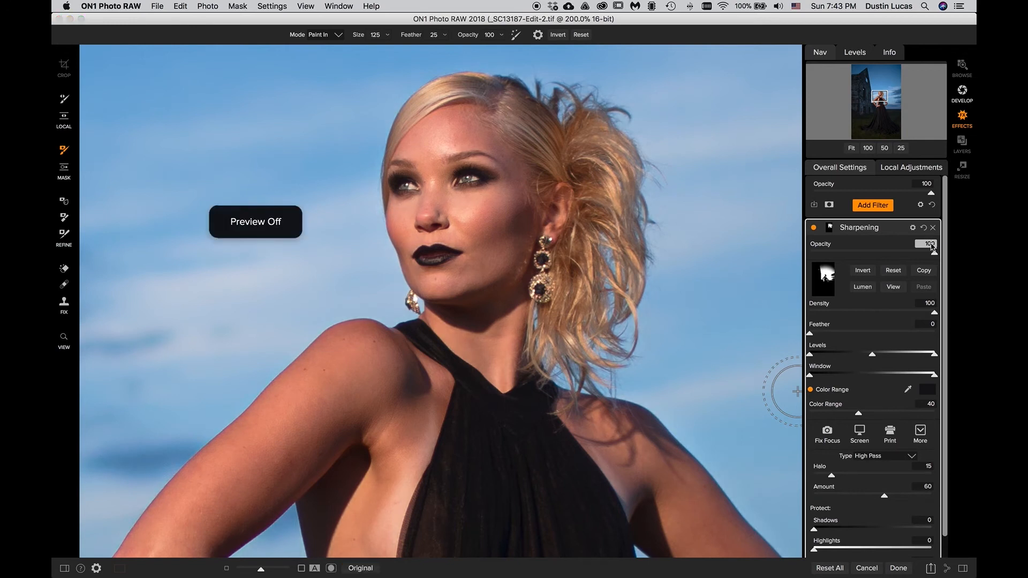
{"action": "key", "text": "super+p"}
{"action": "key", "text": "super+p"}
{"action": "key", "text": "super+p"}
{"action": "key", "text": "super+p"}
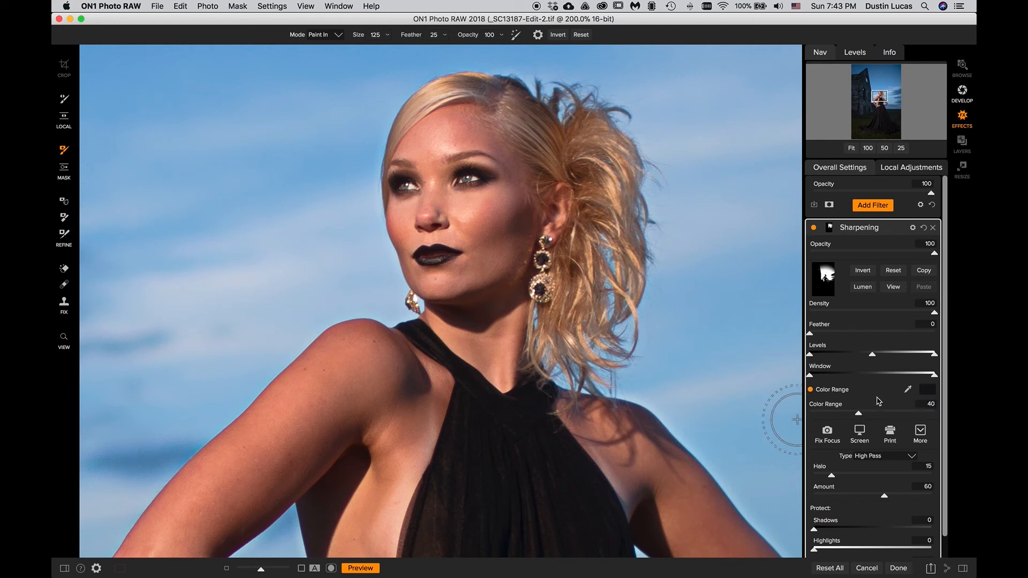
Step: Reset the Sharpening mask to white and set the Skin protection to 100
{"action": "left_click", "coordinate": [893, 272]}
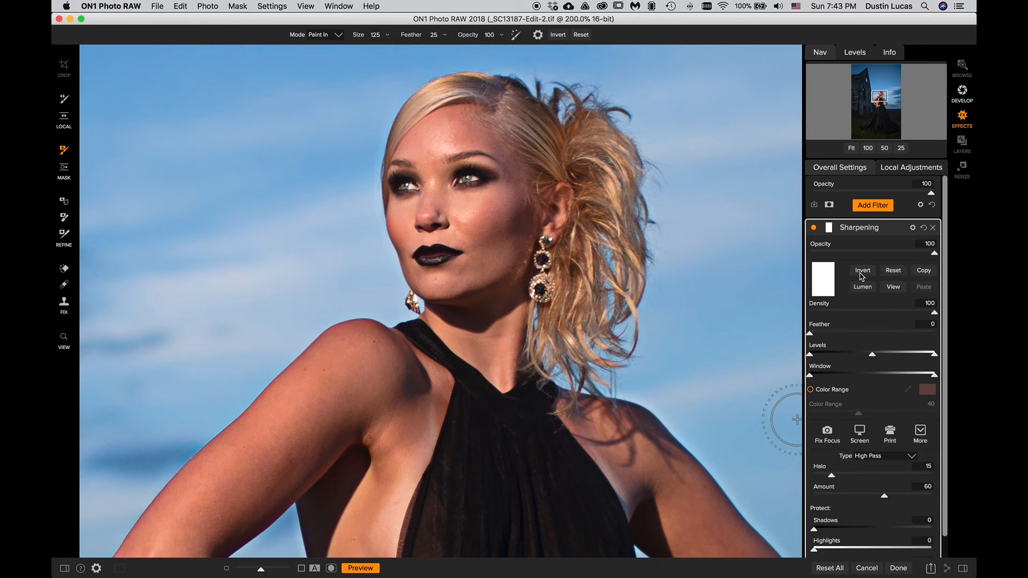
{"action": "scroll", "coordinate": [858, 351], "scroll_direction": "down", "scroll_amount": 2}
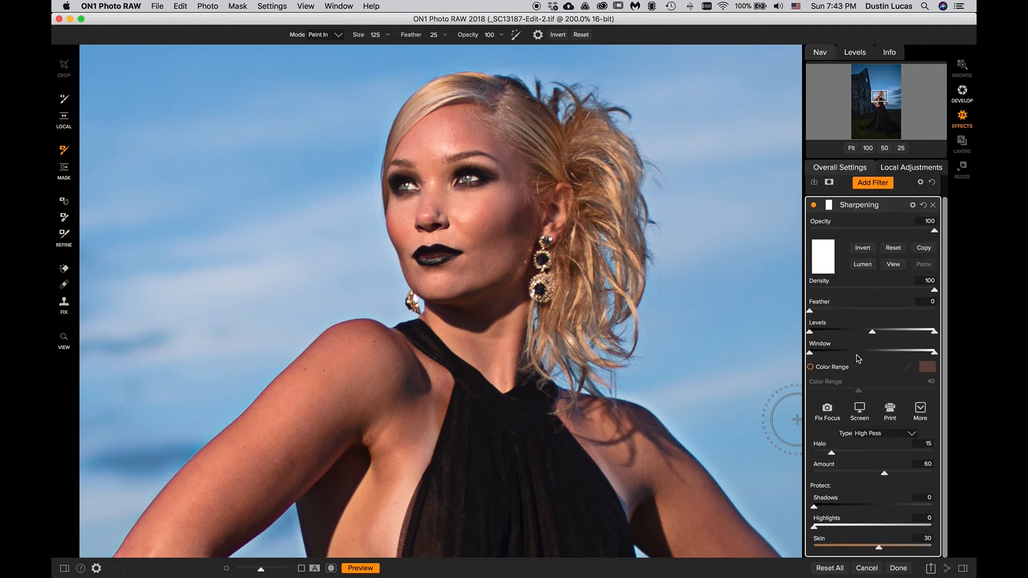
{"action": "left_click_drag", "start_coordinate": [879, 551], "coordinate": [936, 551]}
{"action": "scroll", "coordinate": [937, 550], "scroll_direction": "up", "scroll_amount": 1}
Step: Compare the portrait with and without the sharpening at full skin protection
{"action": "key", "text": "p"}
{"action": "key", "text": "p"}
{"action": "key", "text": "p"}
{"action": "key", "text": "p"}
{"action": "key", "text": "p"}
{"action": "key", "text": "p"}
{"action": "key", "text": "p"}
{"action": "key", "text": "p"}
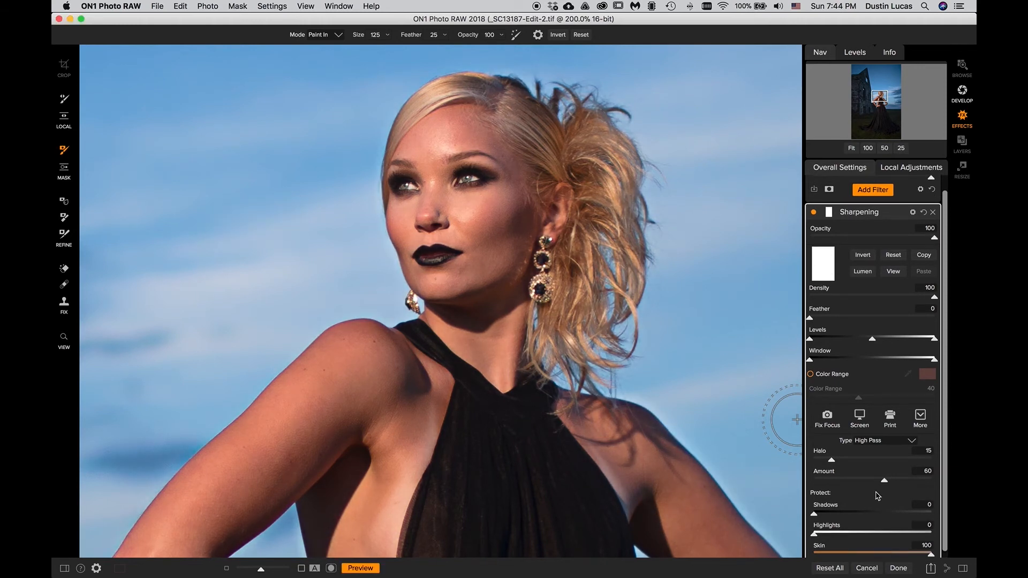
Step: Set the Sharpening filter's Highlights protection to 10 and compare the portrait with and without the effect
{"action": "scroll", "coordinate": [886, 460], "scroll_direction": "down", "scroll_amount": 1}
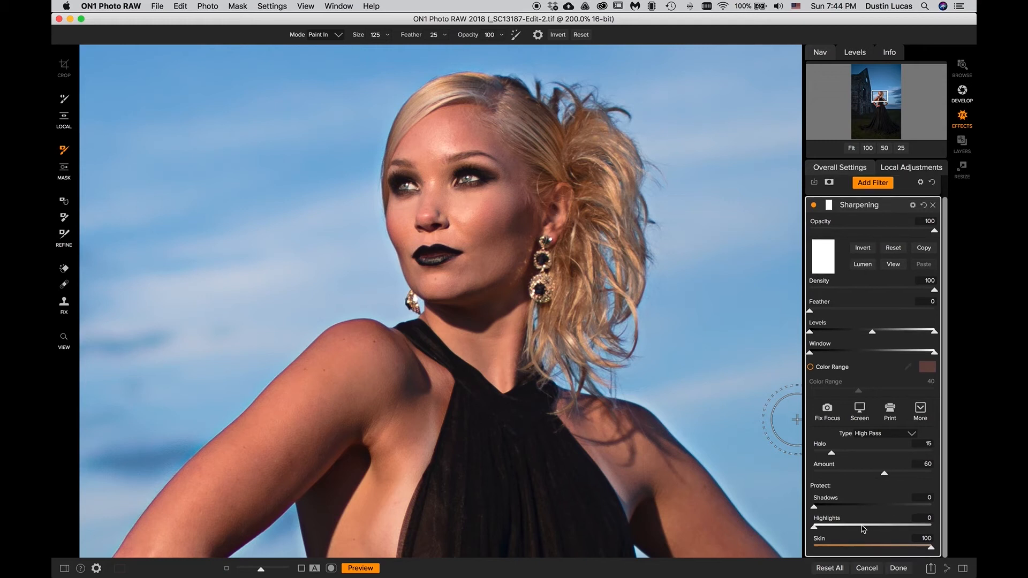
{"action": "left_click_drag", "start_coordinate": [821, 527], "coordinate": [822, 527]}
{"action": "scroll", "coordinate": [838, 524], "scroll_direction": "up", "scroll_amount": 1}
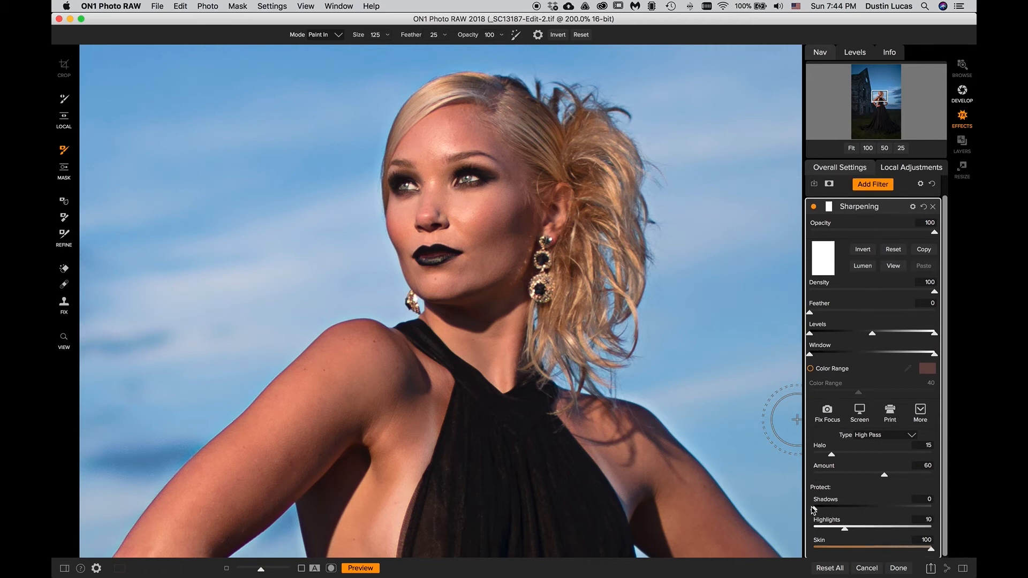
{"action": "key", "text": "super+p"}
{"action": "key", "text": "super+p"}
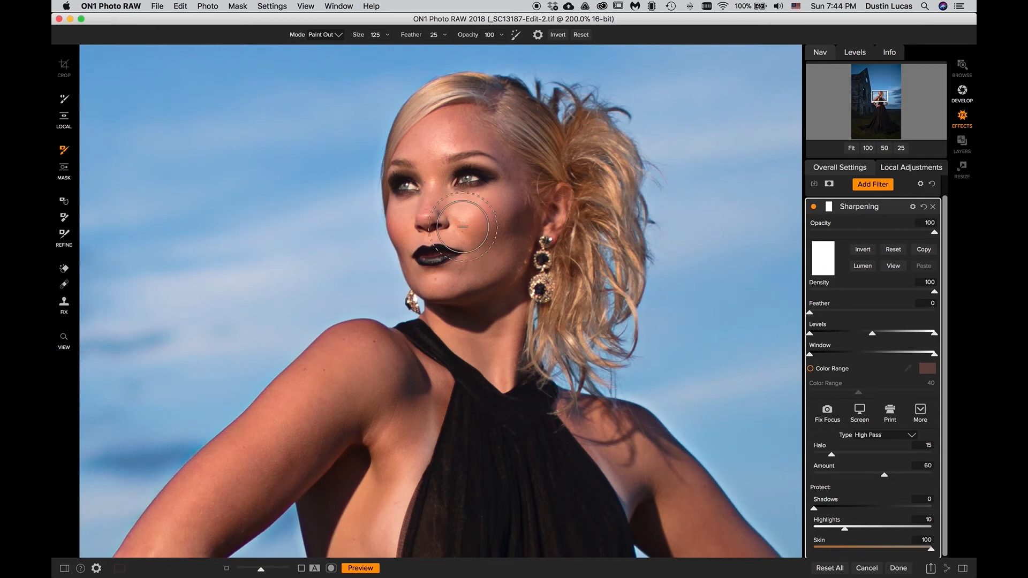
Step: Paint the sharpening out of the face with a size 250 masking brush, and paint it back in over the hair beside the face
{"action": "key", "text": "bracketright"}
{"action": "key", "text": "bracketright"}
{"action": "key", "text": "bracketright"}
{"action": "key", "text": "bracketright"}
{"action": "key", "text": "bracketright"}
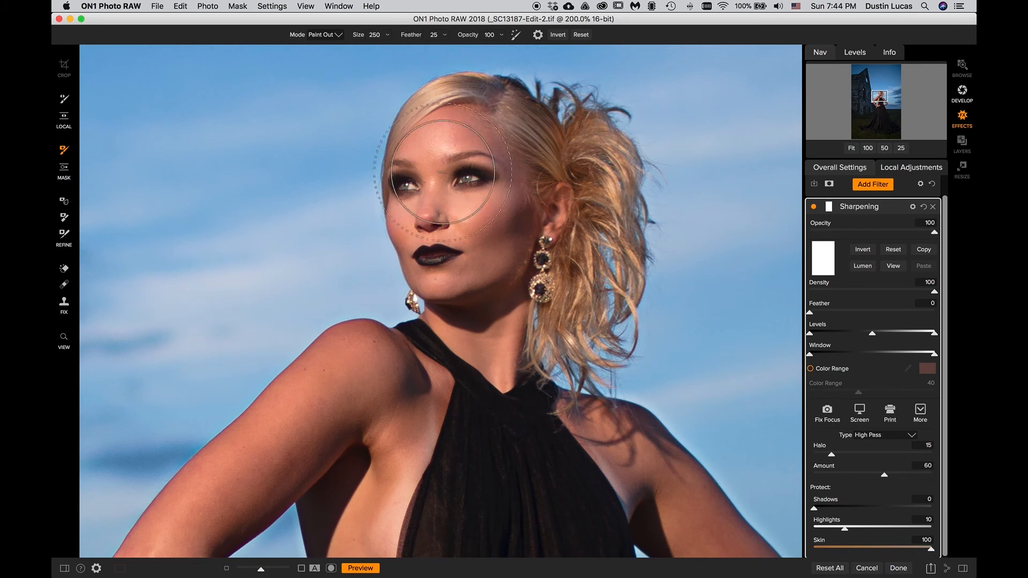
{"action": "key", "text": "x"}
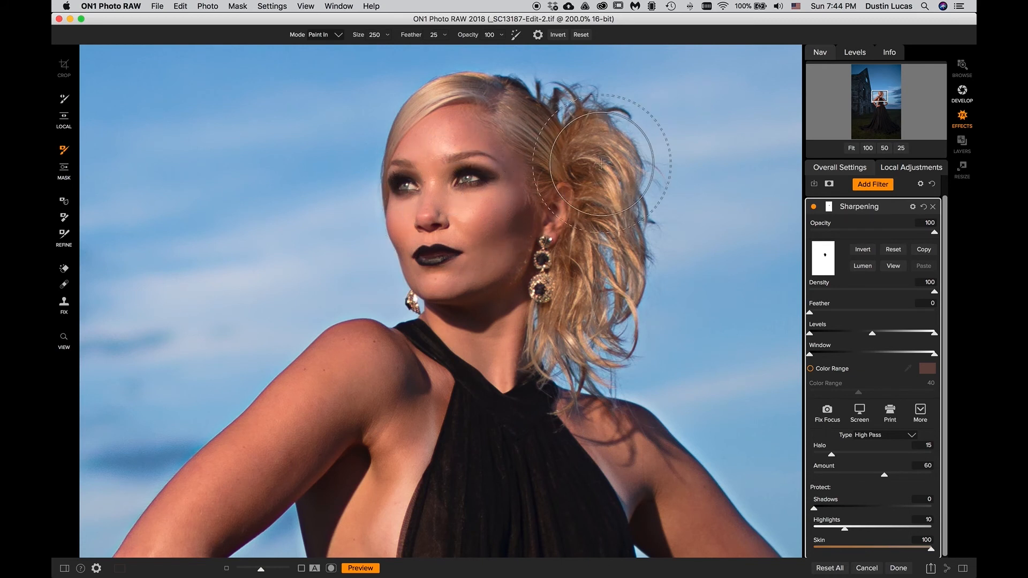
{"action": "mouse_move", "coordinate": [561, 94]}
{"action": "left_mouse_down"}
{"action": "mouse_move", "coordinate": [604, 157]}
{"action": "mouse_move", "coordinate": [600, 302]}
{"action": "mouse_move", "coordinate": [563, 224]}
{"action": "left_mouse_up"}
Step: Reduce the masking brush to size 30 and paint the sharpening back in over the eyes and lips
{"action": "key", "text": "bracketleft"}
{"action": "key", "text": "bracketleft"}
{"action": "key", "text": "bracketleft"}
{"action": "key", "text": "bracketleft"}
{"action": "key", "text": "bracketleft"}
{"action": "key", "text": "bracketleft"}
{"action": "key", "text": "bracketleft"}
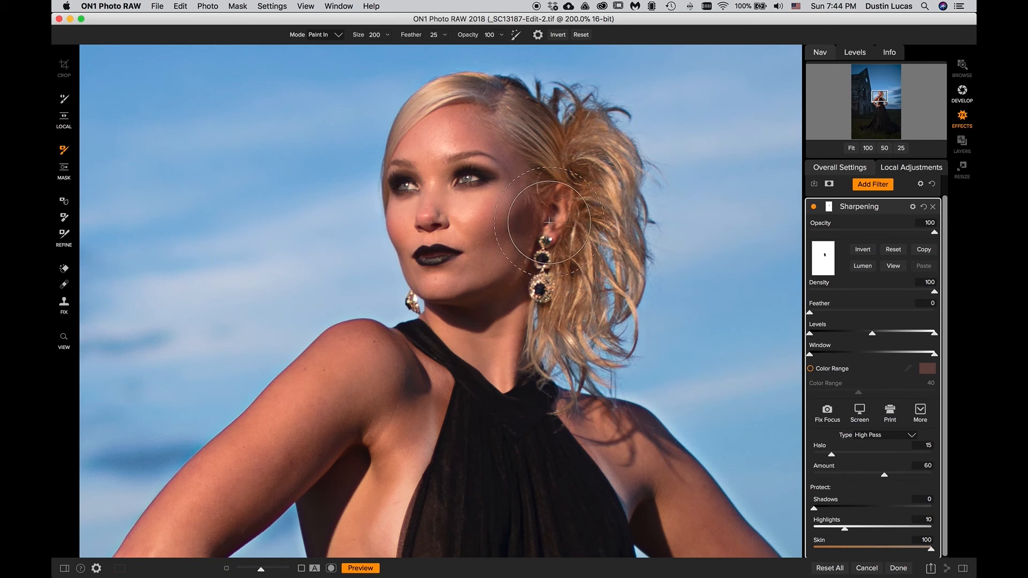
{"action": "key", "text": "bracketleft"}
{"action": "key", "text": "bracketleft"}
{"action": "key", "text": "bracketleft"}
{"action": "left_click_drag", "start_coordinate": [411, 185], "coordinate": [401, 187]}
{"action": "left_click_drag", "start_coordinate": [423, 257], "coordinate": [447, 254]}
Step: Compare the portrait before and after the selectively painted sharpening, viewing it at different zoom levels
{"action": "key", "text": "backslash"}
{"action": "key", "text": "backslash"}
{"action": "key", "text": "backslash"}
{"action": "key", "text": "backslash"}
{"action": "key", "text": "backslash"}
{"action": "key", "text": "backslash"}
{"action": "key", "text": "super+minus"}
{"action": "key", "text": "super+minus"}
{"action": "key", "text": "super+equal"}
{"action": "key", "text": "super+equal"}
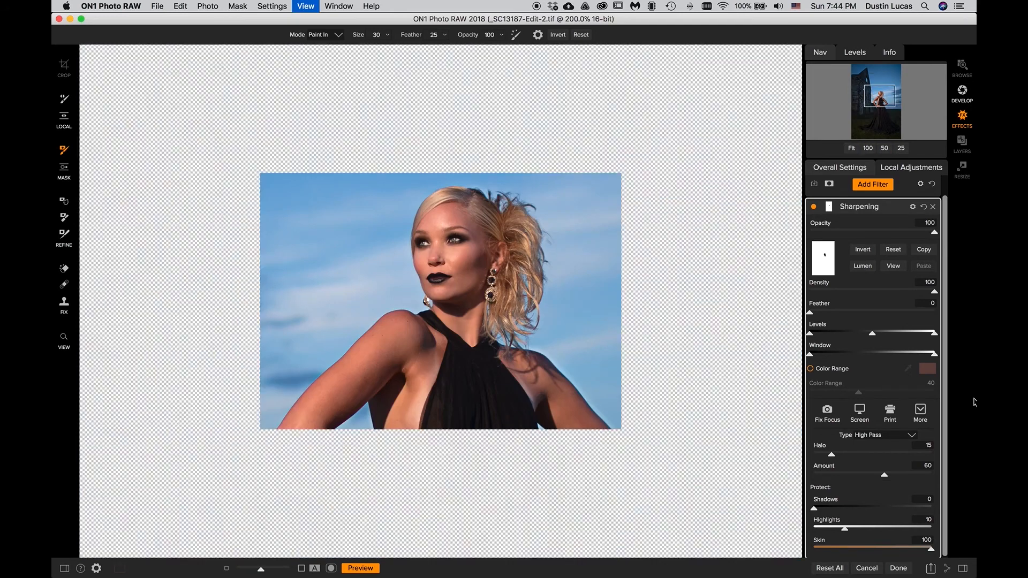
Step: Paint the sharpening out of the upper arm and shoulder beside the building, enlarging the masking brush
{"action": "left_click_drag", "start_coordinate": [289, 409], "coordinate": [445, 294]}
{"action": "key", "text": "bracketright"}
{"action": "key", "text": "bracketright"}
{"action": "key", "text": "bracketright"}
{"action": "key", "text": "bracketright"}
{"action": "key", "text": "bracketright"}
{"action": "key", "text": "bracketright"}
{"action": "key", "text": "bracketright"}
{"action": "key", "text": "bracketright"}
{"action": "key", "text": "bracketright"}
{"action": "key", "text": "bracketright"}
{"action": "key", "text": "bracketright"}
{"action": "key", "text": "bracketright"}
{"action": "mouse_move", "coordinate": [438, 269]}
{"action": "left_mouse_down"}
{"action": "mouse_move", "coordinate": [504, 201]}
{"action": "mouse_move", "coordinate": [532, 201]}
{"action": "mouse_move", "coordinate": [556, 247]}
{"action": "mouse_move", "coordinate": [509, 344]}
{"action": "mouse_move", "coordinate": [505, 505]}
{"action": "mouse_move", "coordinate": [504, 239]}
{"action": "mouse_move", "coordinate": [452, 232]}
{"action": "mouse_move", "coordinate": [397, 275]}
{"action": "mouse_move", "coordinate": [334, 358]}
{"action": "mouse_move", "coordinate": [399, 322]}
{"action": "mouse_move", "coordinate": [316, 351]}
{"action": "mouse_move", "coordinate": [304, 376]}
{"action": "mouse_move", "coordinate": [312, 418]}
{"action": "mouse_move", "coordinate": [348, 387]}
{"action": "mouse_move", "coordinate": [340, 255]}
{"action": "left_mouse_up"}
Step: Paint the sharpening out of the same arm's forearm and hand with a size 150 brush
{"action": "key", "text": "bracketleft"}
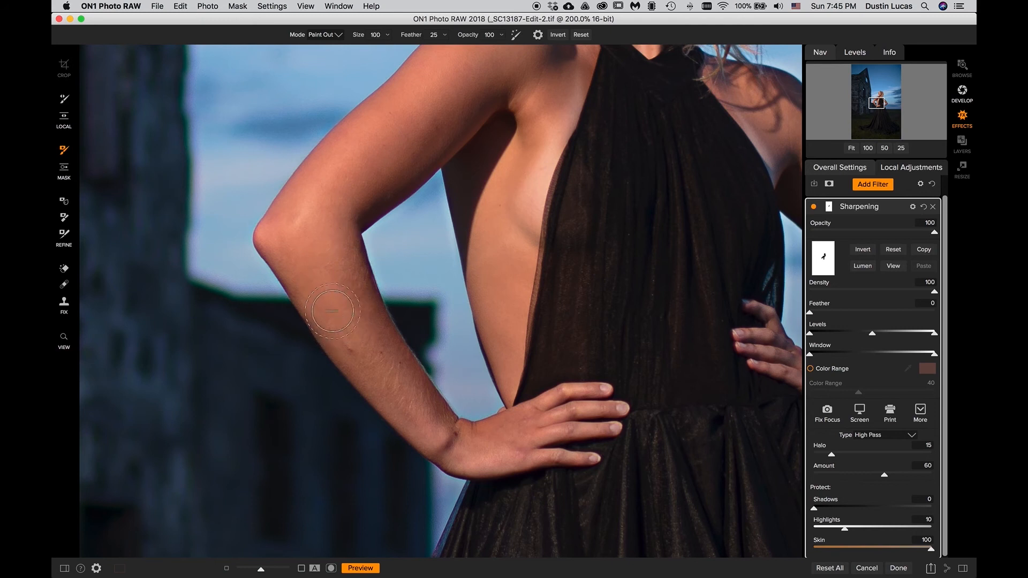
{"action": "key", "text": "bracketright"}
{"action": "mouse_move", "coordinate": [357, 361]}
{"action": "left_mouse_down"}
{"action": "mouse_move", "coordinate": [482, 438]}
{"action": "mouse_move", "coordinate": [562, 446]}
{"action": "mouse_move", "coordinate": [589, 423]}
{"action": "mouse_move", "coordinate": [559, 427]}
{"action": "mouse_move", "coordinate": [582, 423]}
{"action": "left_mouse_up"}
Step: Paint the sharpening out of the other arm with a size 150 brush, and reduce the brush to 90 at the hand
{"action": "key", "text": "super+0"}
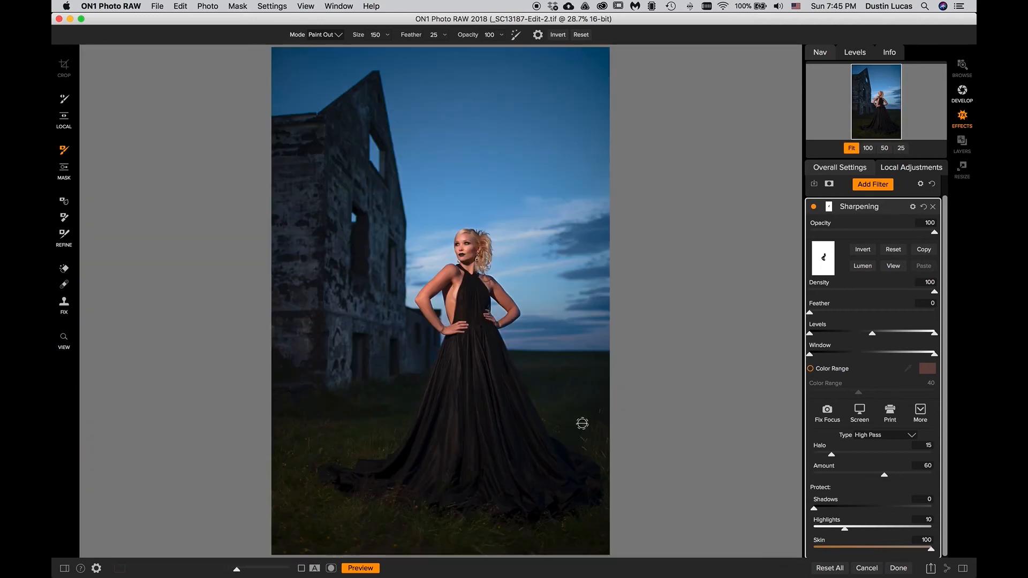
{"action": "key", "text": "super+equal"}
{"action": "key", "text": "super+equal"}
{"action": "key", "text": "space"}
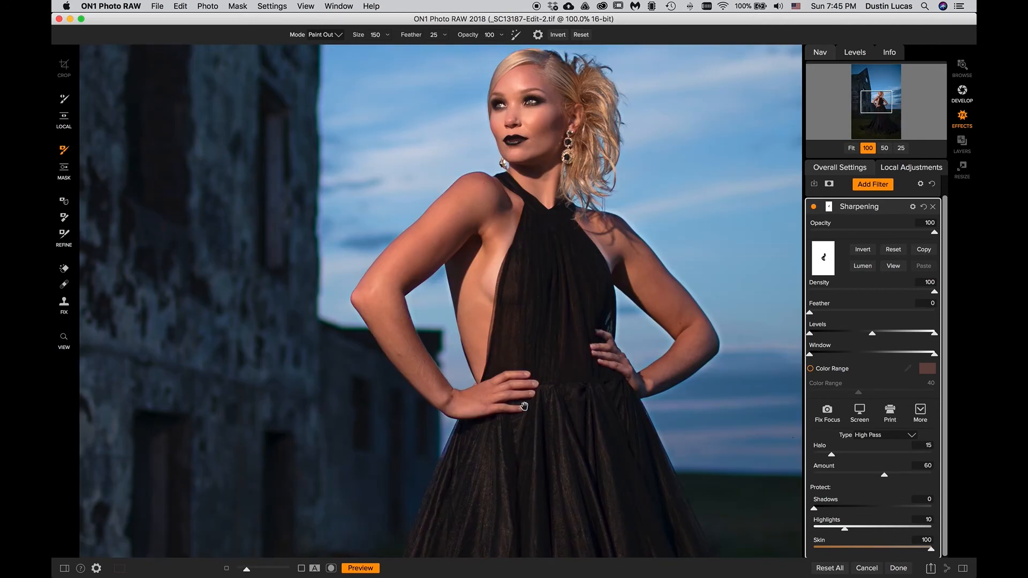
{"action": "left_click_drag", "start_coordinate": [595, 256], "coordinate": [458, 274]}
{"action": "key", "text": "bracketright"}
{"action": "key", "text": "bracketleft"}
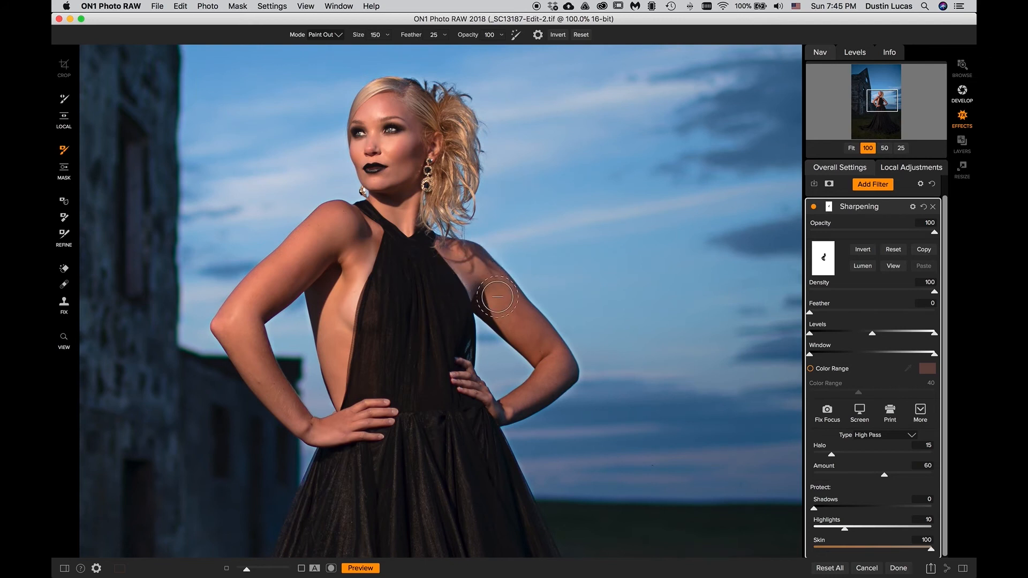
{"action": "mouse_move", "coordinate": [540, 344]}
{"action": "left_mouse_down"}
{"action": "mouse_move", "coordinate": [557, 383]}
{"action": "mouse_move", "coordinate": [497, 410]}
{"action": "left_mouse_up"}
{"action": "key", "text": "bracketleft"}
{"action": "key", "text": "bracketleft"}
{"action": "key", "text": "bracketleft"}
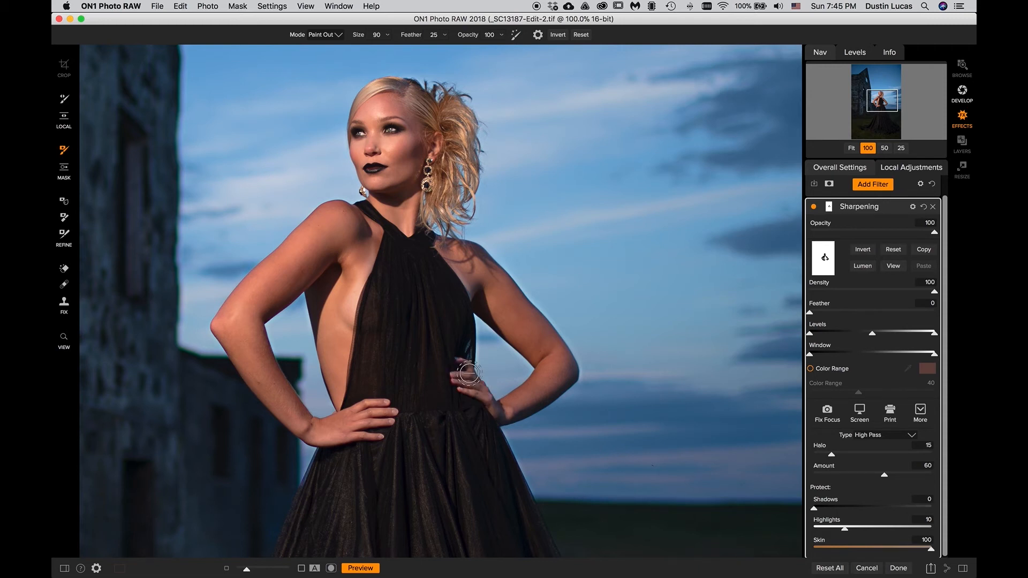
Step: Collapse the Sharpening filter and add a Dynamic Contrast filter above it
{"action": "key", "text": "super+minus"}
{"action": "key", "text": "super+equal"}
{"action": "key", "text": "super+minus"}
{"action": "key", "text": "super+minus"}
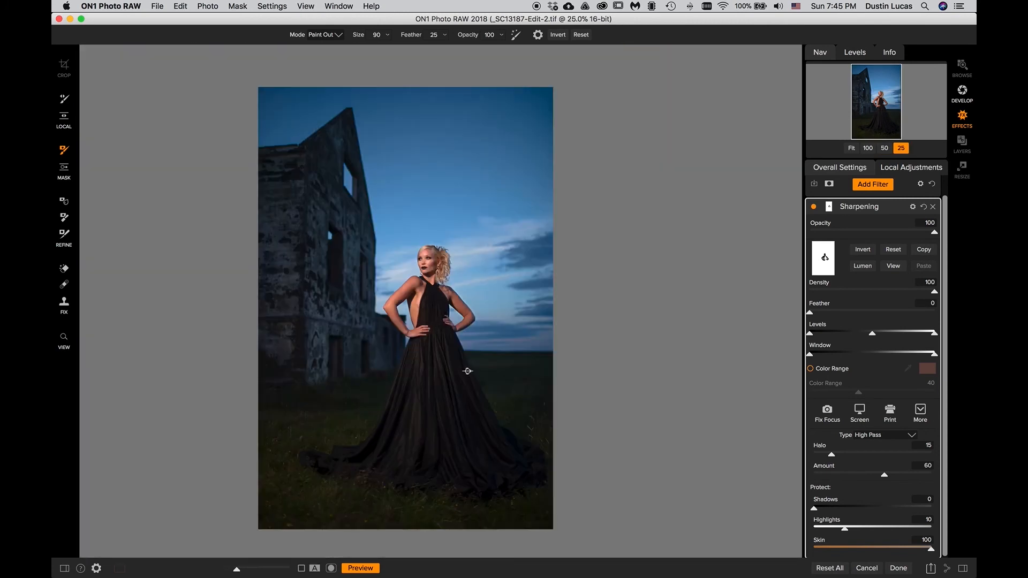
{"action": "left_click", "coordinate": [868, 208]}
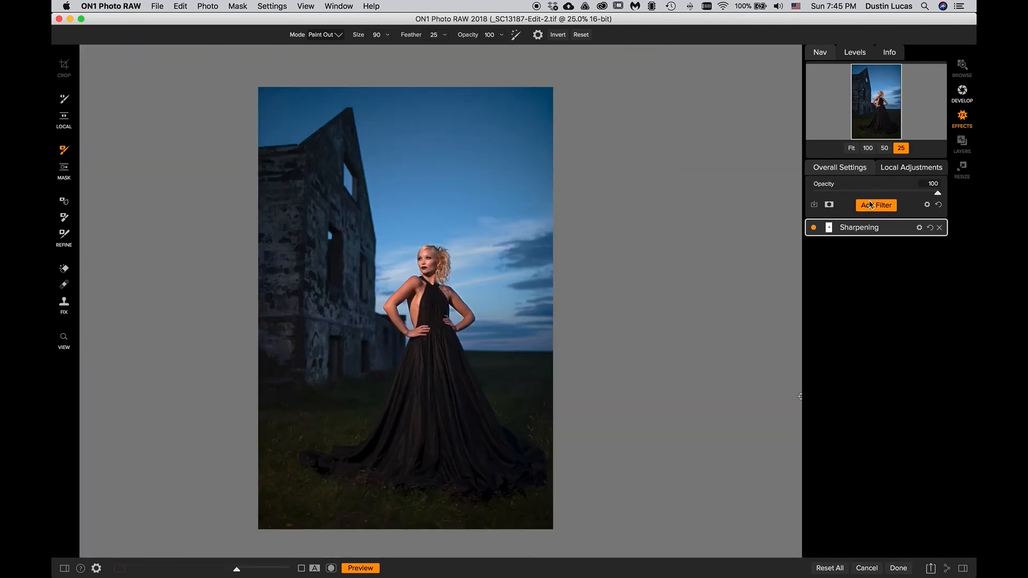
{"action": "left_click", "coordinate": [873, 206]}
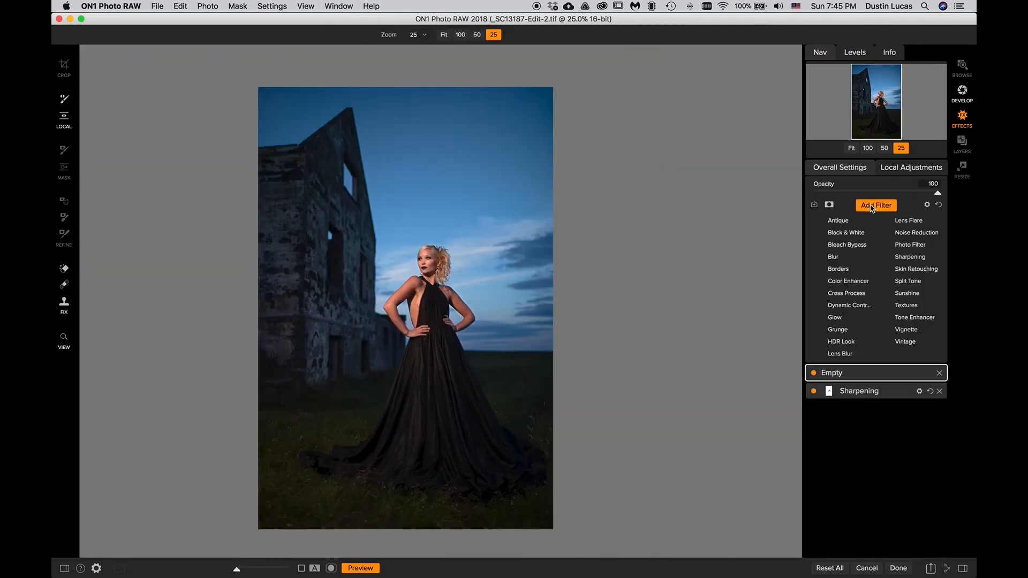
{"action": "left_click", "coordinate": [872, 306]}
Step: Inspect the portrait at 100%, 200% and full view, and compare it with Dynamic Contrast on and off
{"action": "key", "text": "super+equal"}
{"action": "key", "text": "super+equal"}
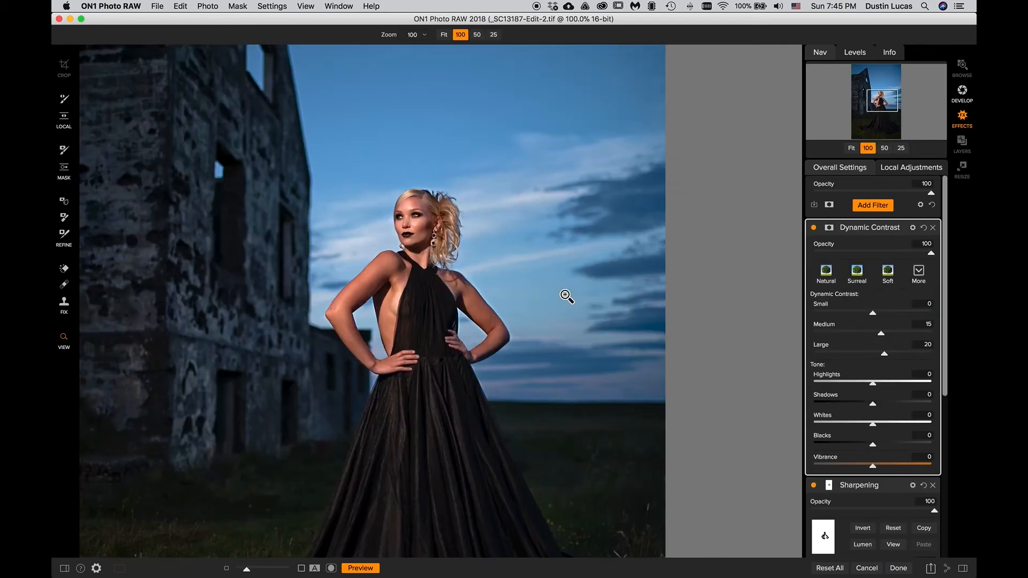
{"action": "key", "text": "super+equal"}
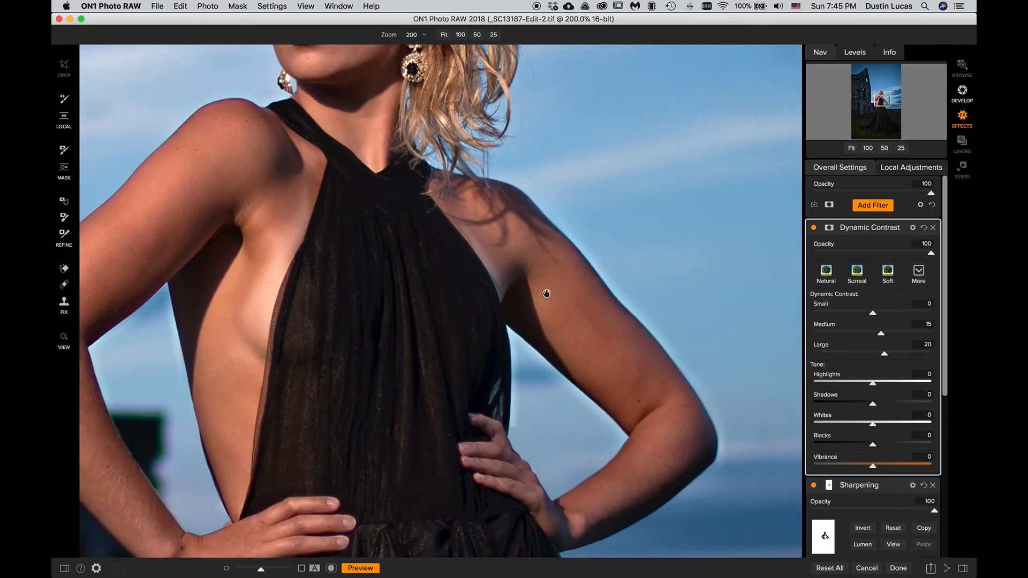
{"action": "key", "text": "super+0"}
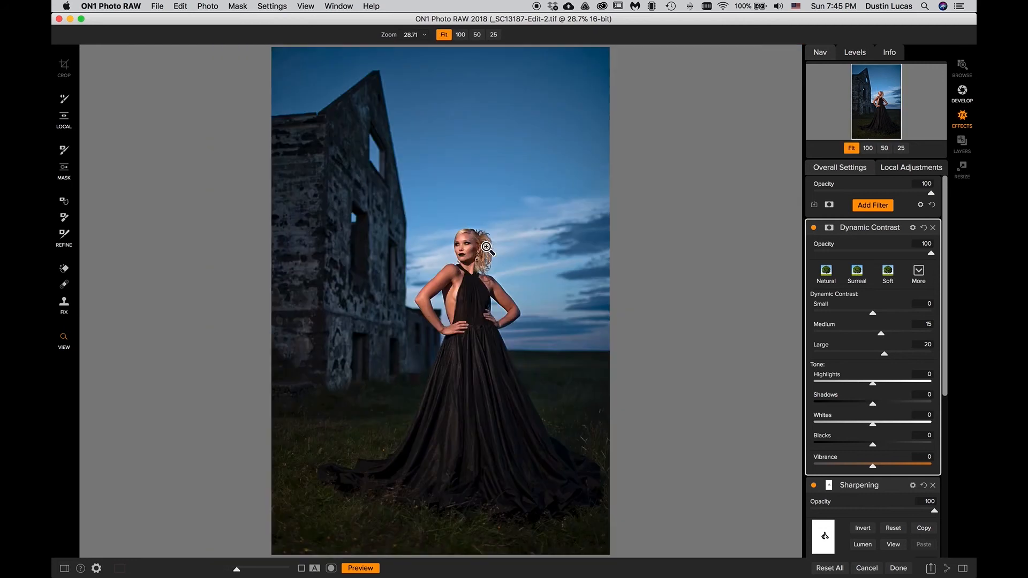
{"action": "left_click", "coordinate": [482, 256]}
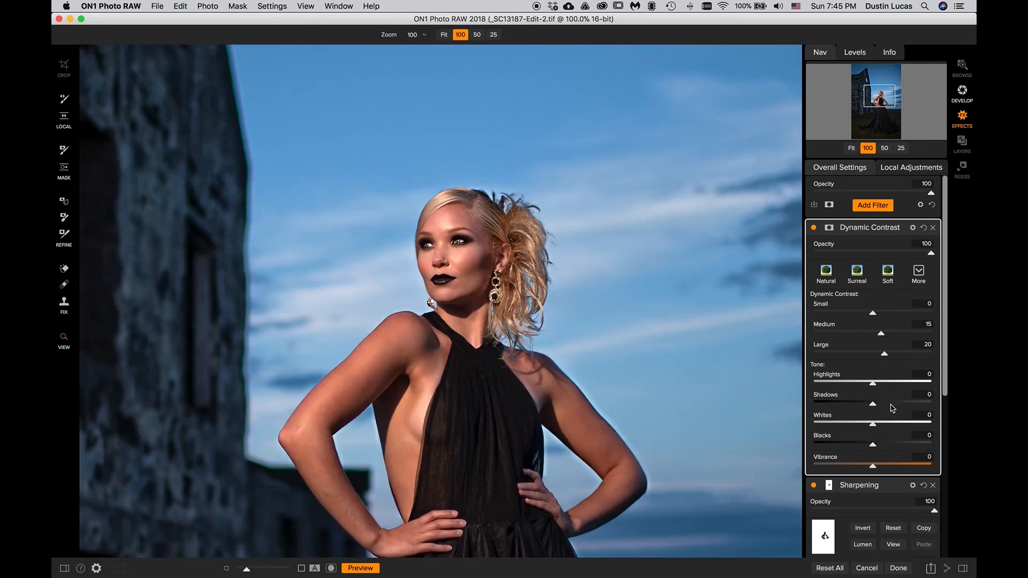
{"action": "left_click", "coordinate": [813, 229]}
{"action": "left_click", "coordinate": [813, 229]}
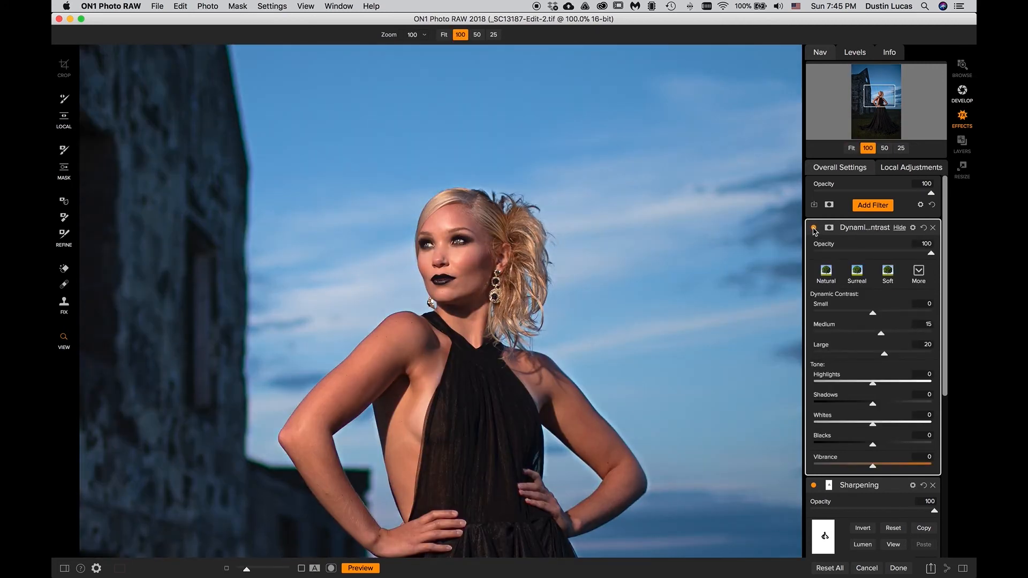
{"action": "left_click", "coordinate": [813, 228]}
{"action": "left_click", "coordinate": [813, 229]}
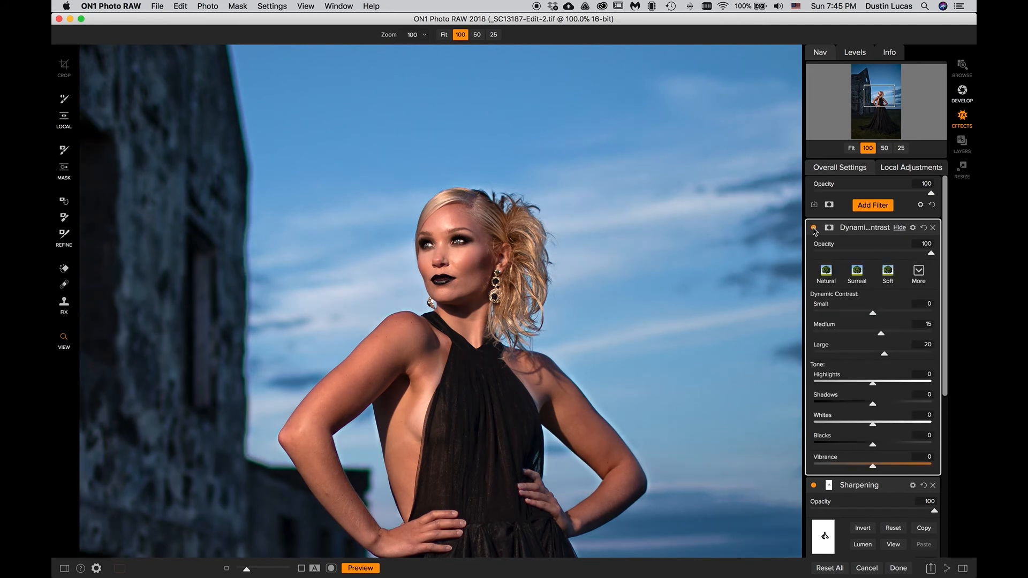
{"action": "left_click", "coordinate": [813, 229]}
{"action": "left_click", "coordinate": [813, 229]}
Step: Lower the Dynamic Contrast filter's Large amount to -66, undoing and redoing the initial reduction to compare
{"action": "left_click_drag", "start_coordinate": [881, 359], "coordinate": [841, 359]}
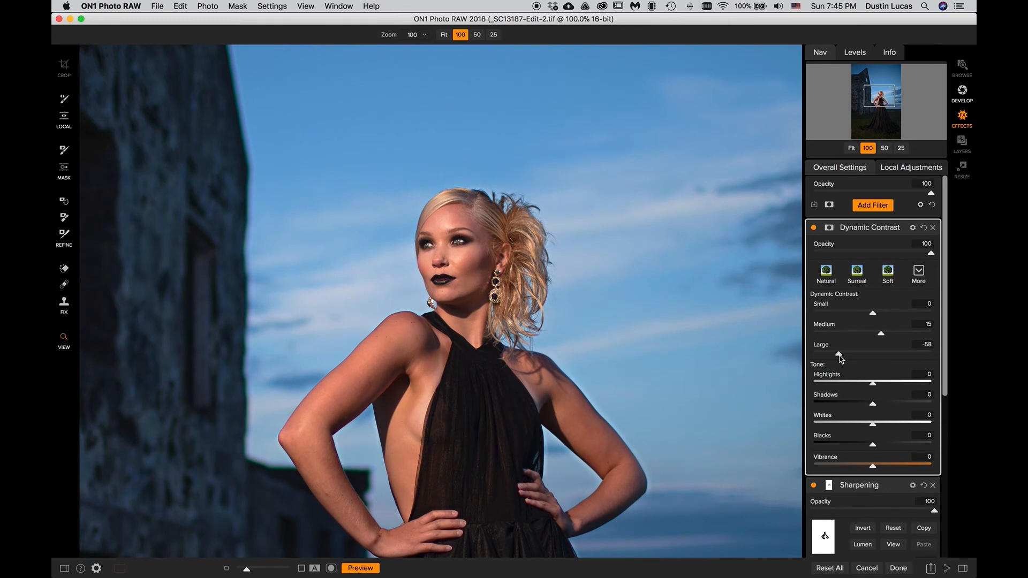
{"action": "key", "text": "super+z"}
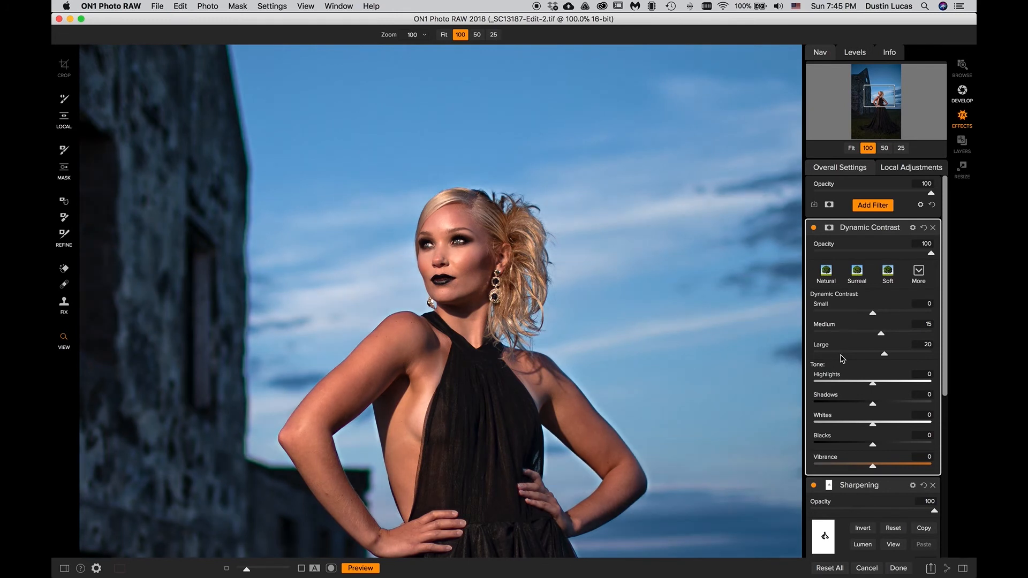
{"action": "key", "text": "super+shift+z"}
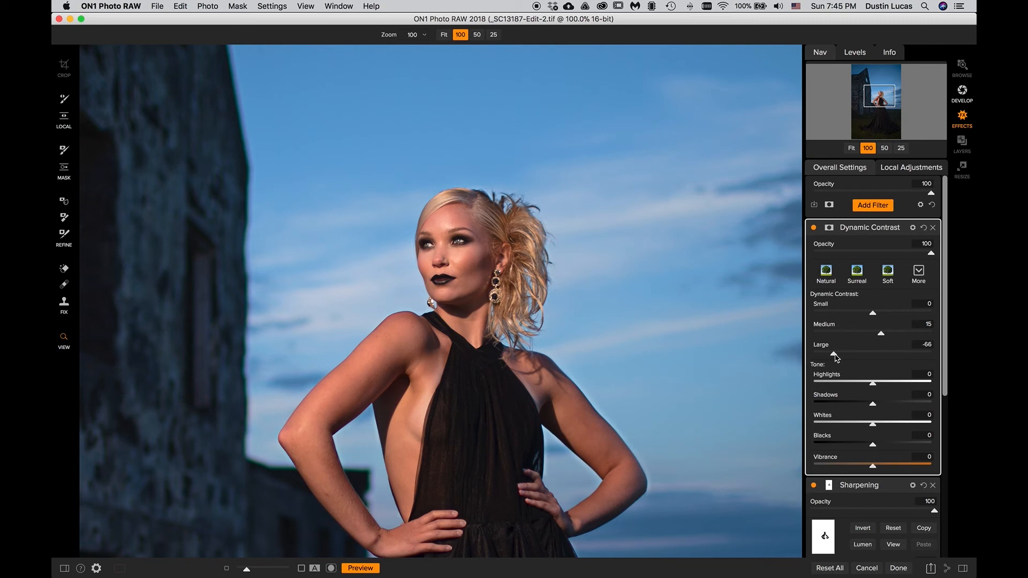
Step: Compare the portrait with and without the effects, and examine it at full view, 100% and 150%
{"action": "key", "text": "p"}
{"action": "key", "text": "p"}
{"action": "key", "text": "super+equal"}
{"action": "key", "text": "super+0"}
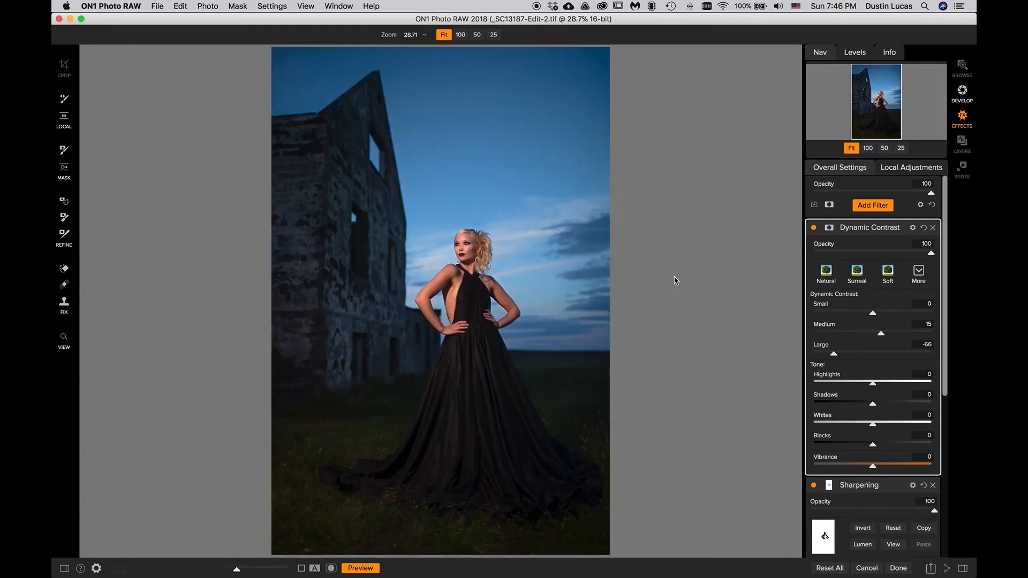
{"action": "left_click", "coordinate": [481, 271]}
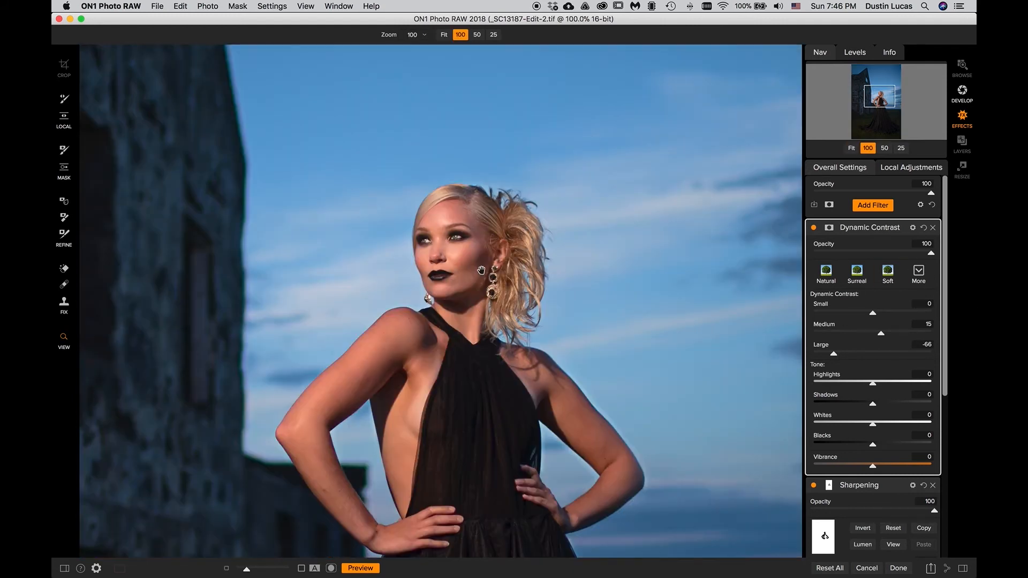
{"action": "left_click", "coordinate": [418, 36]}
{"action": "left_click", "coordinate": [425, 34]}
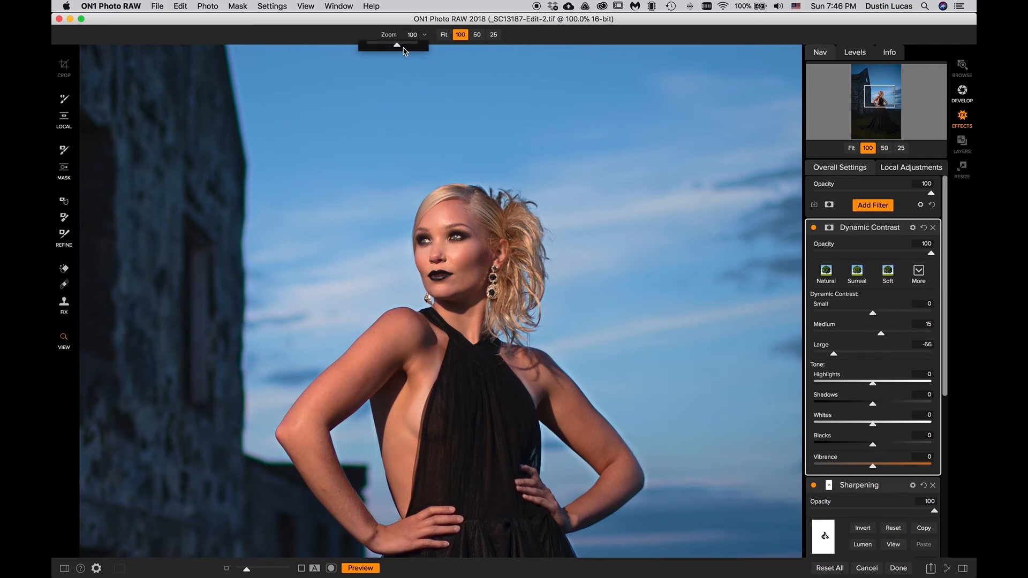
{"action": "left_click_drag", "start_coordinate": [397, 47], "coordinate": [401, 47]}
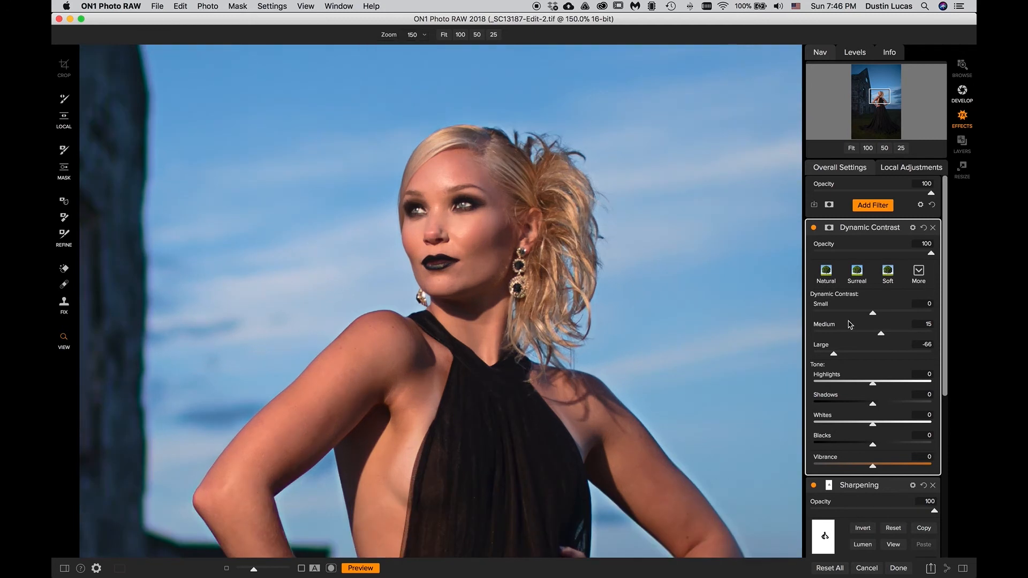
Step: Compare the portrait at 150% with and without the effects, checking the model's face and skin
{"action": "key", "text": "p"}
{"action": "key", "text": "p"}
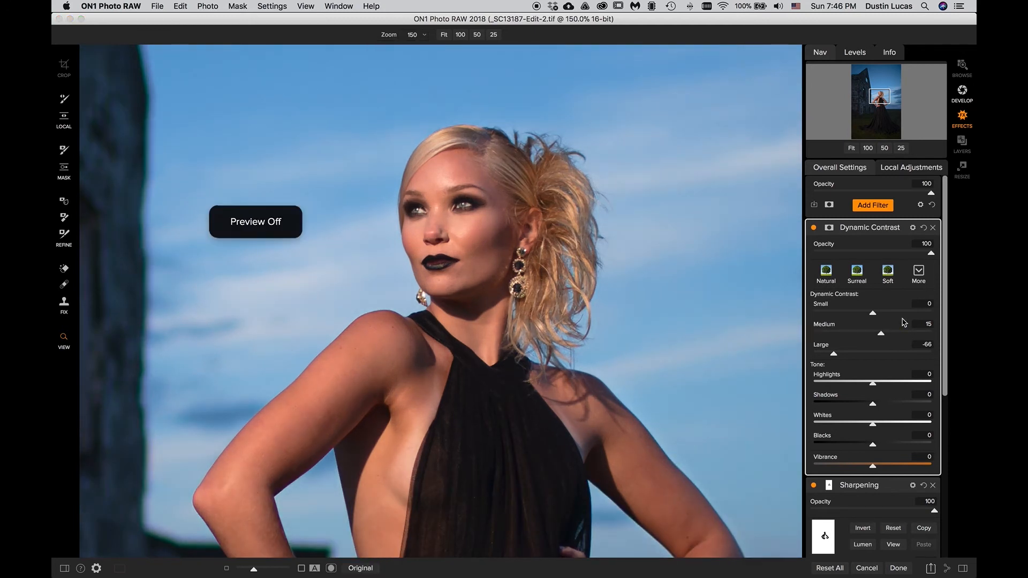
{"action": "key", "text": "p"}
{"action": "key", "text": "p"}
{"action": "key", "text": "p"}
{"action": "key", "text": "p"}
{"action": "key", "text": "p"}
{"action": "key", "text": "p"}
{"action": "key", "text": "p"}
{"action": "key", "text": "p"}
{"action": "key", "text": "p"}
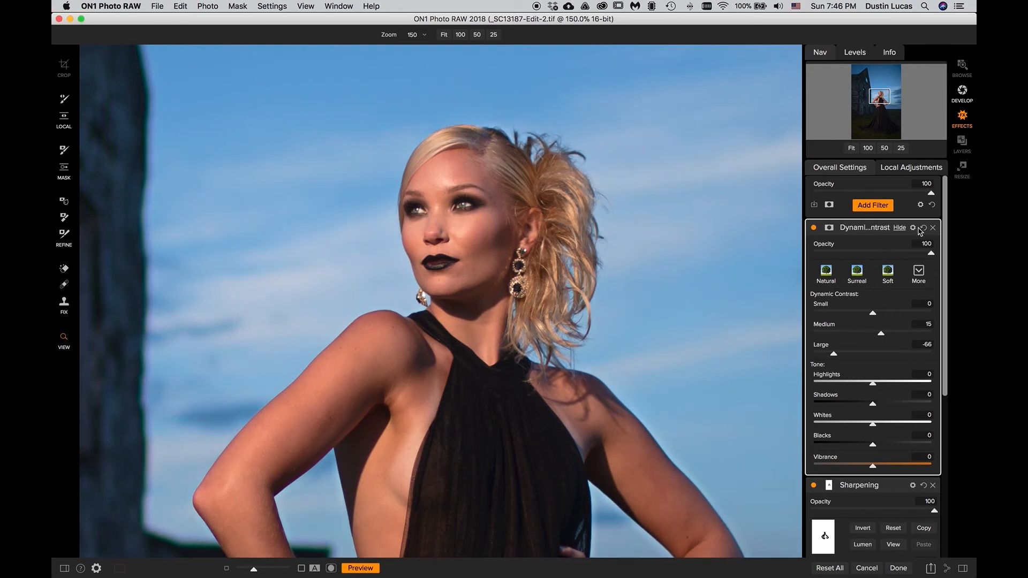
Step: Compare the portrait with Dynamic Contrast off and on, and set the filter's Large amount to -52
{"action": "left_click", "coordinate": [813, 228]}
{"action": "left_click", "coordinate": [813, 228]}
{"action": "left_click_drag", "start_coordinate": [834, 352], "coordinate": [840, 354]}
{"action": "left_click", "coordinate": [920, 273]}
{"action": "left_click", "coordinate": [921, 274]}
Step: Fit the whole portrait in view and compare it with and without the effects
{"action": "key", "text": "super+minus"}
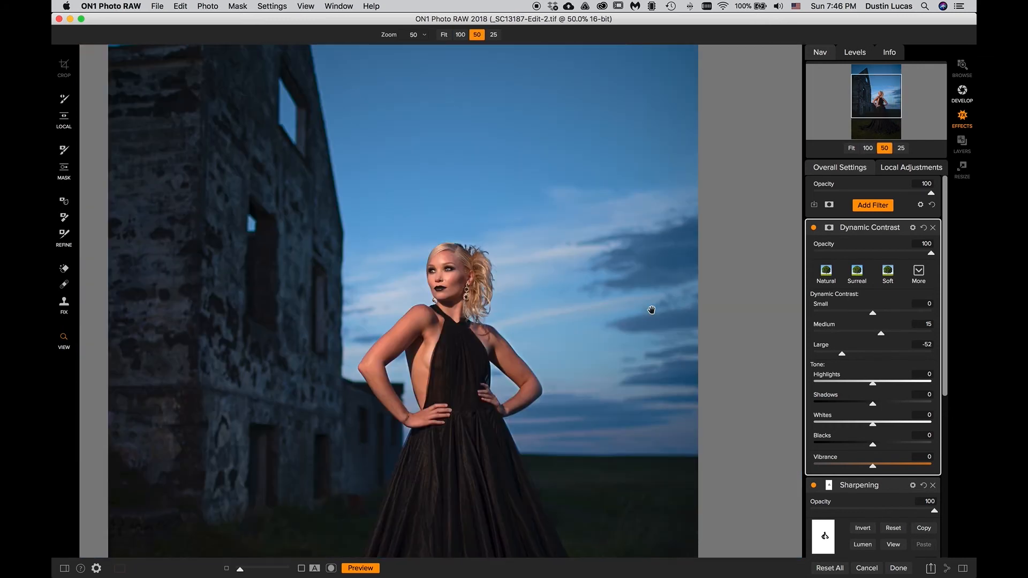
{"action": "key", "text": "super+minus"}
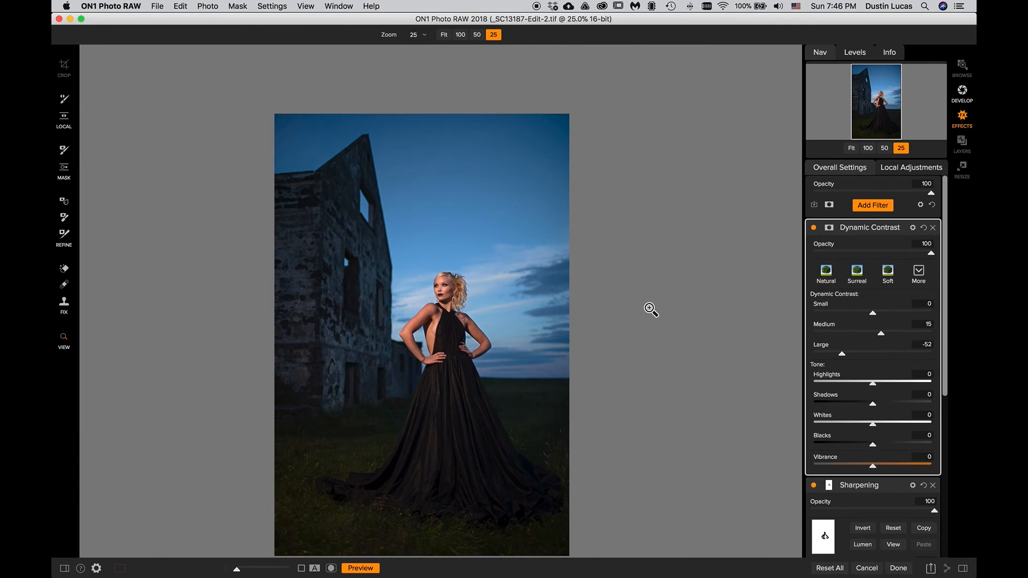
{"action": "key", "text": "super+Up"}
{"action": "key", "text": "super+minus"}
{"action": "key", "text": "super+equal"}
{"action": "key", "text": "super+equal"}
{"action": "key", "text": "super+minus"}
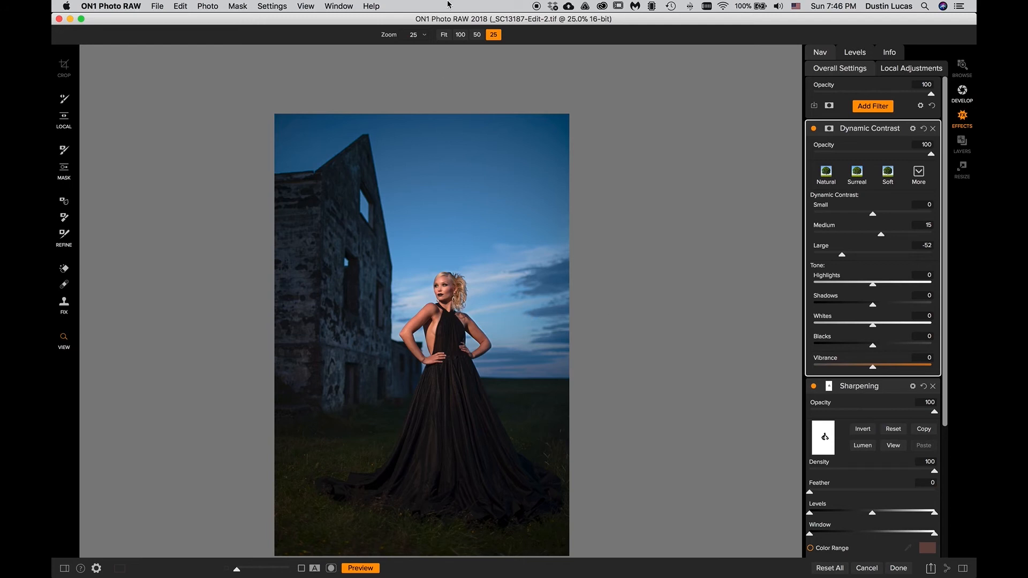
{"action": "left_click", "coordinate": [426, 36]}
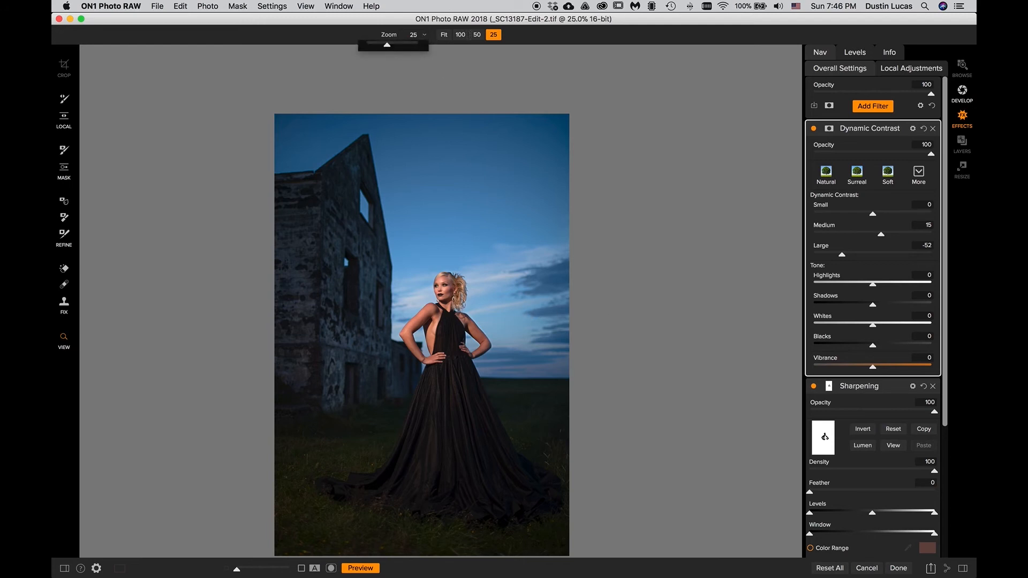
{"action": "left_click", "coordinate": [444, 35]}
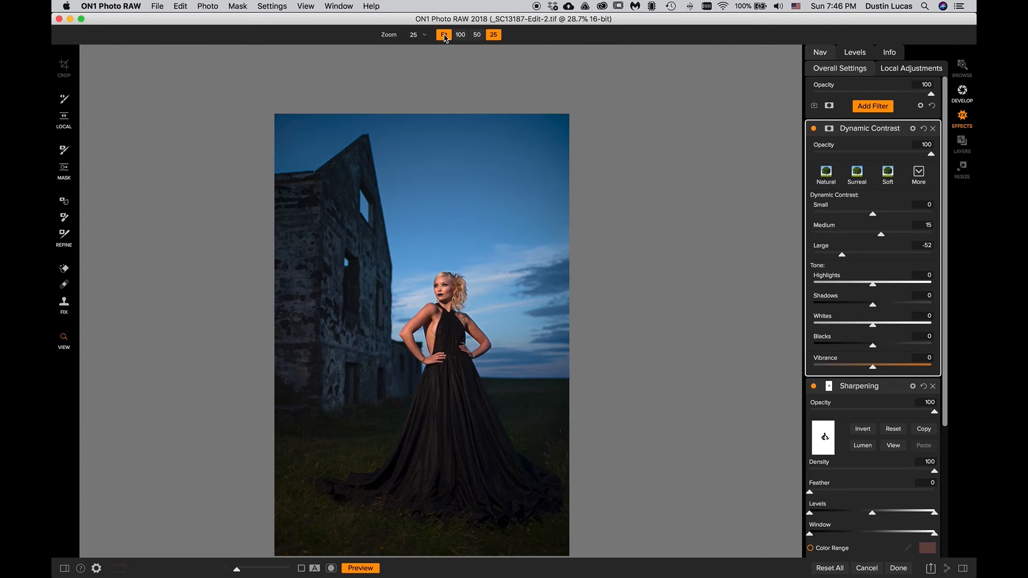
{"action": "key", "text": "super+p"}
{"action": "key", "text": "super+p"}
{"action": "key", "text": "super+p"}
{"action": "key", "text": "super+p"}
{"action": "key", "text": "super+p"}
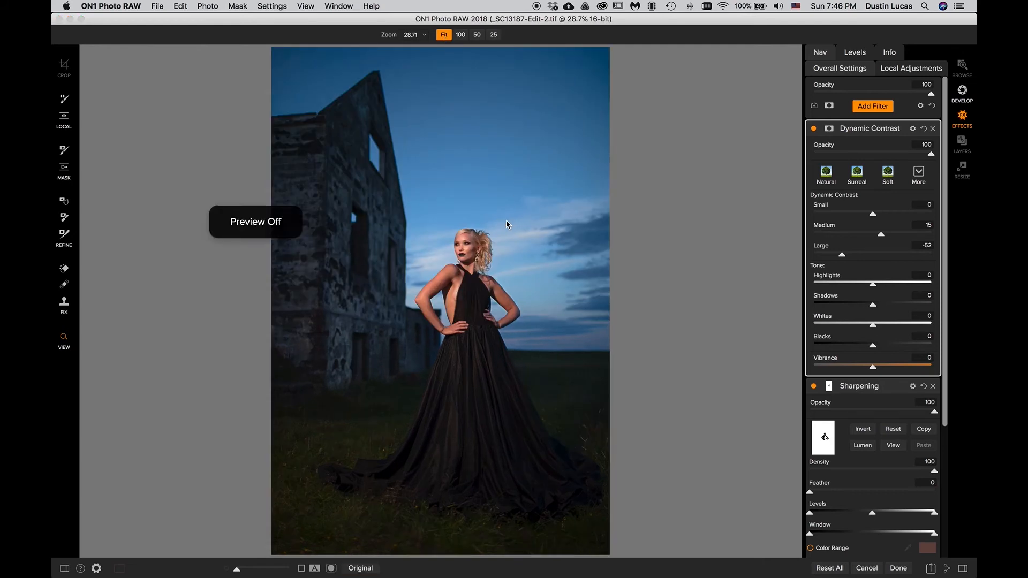
{"action": "key", "text": "super+p"}
{"action": "key", "text": "super+p"}
{"action": "key", "text": "super+p"}
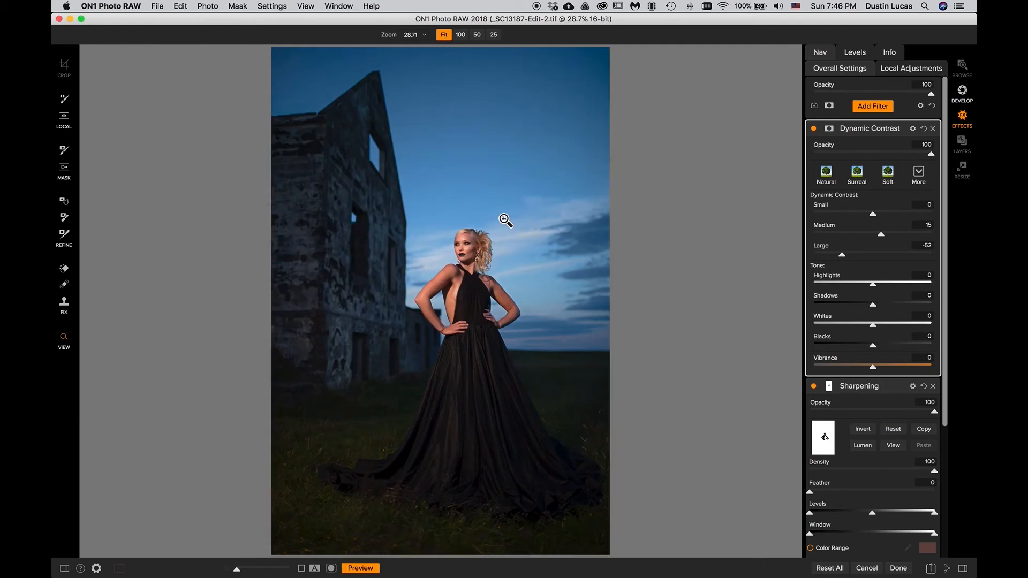
Step: Examine the model's face and upper body at 100% and compare them with and without the effects
{"action": "left_click", "coordinate": [504, 220]}
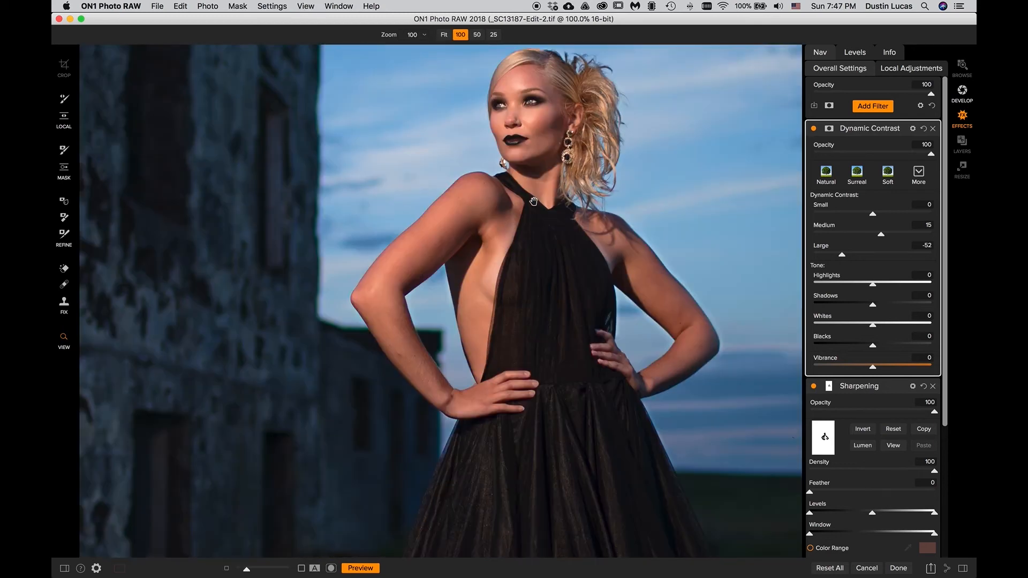
{"action": "left_click_drag", "start_coordinate": [543, 170], "coordinate": [452, 272]}
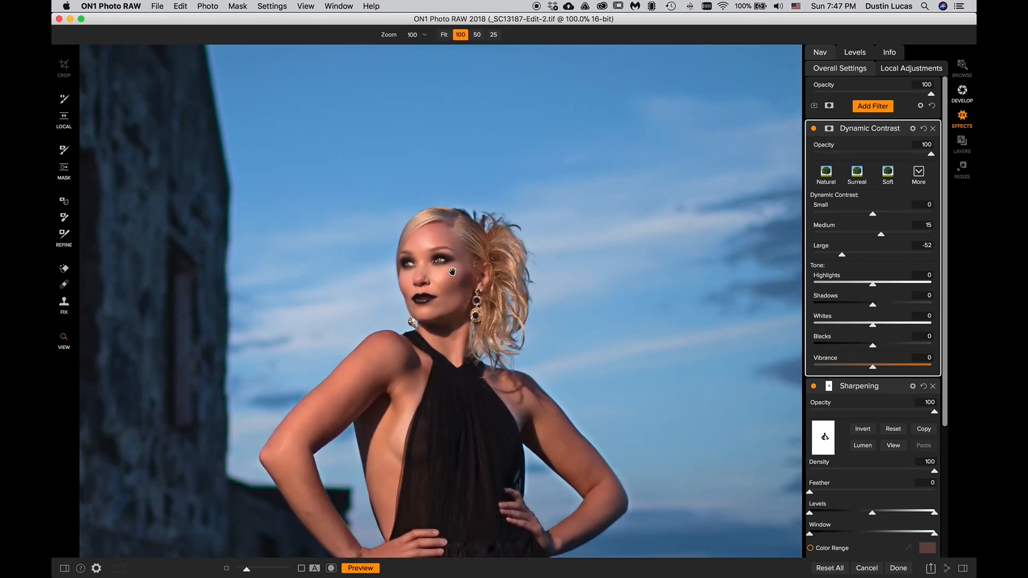
{"action": "key", "text": "super+p"}
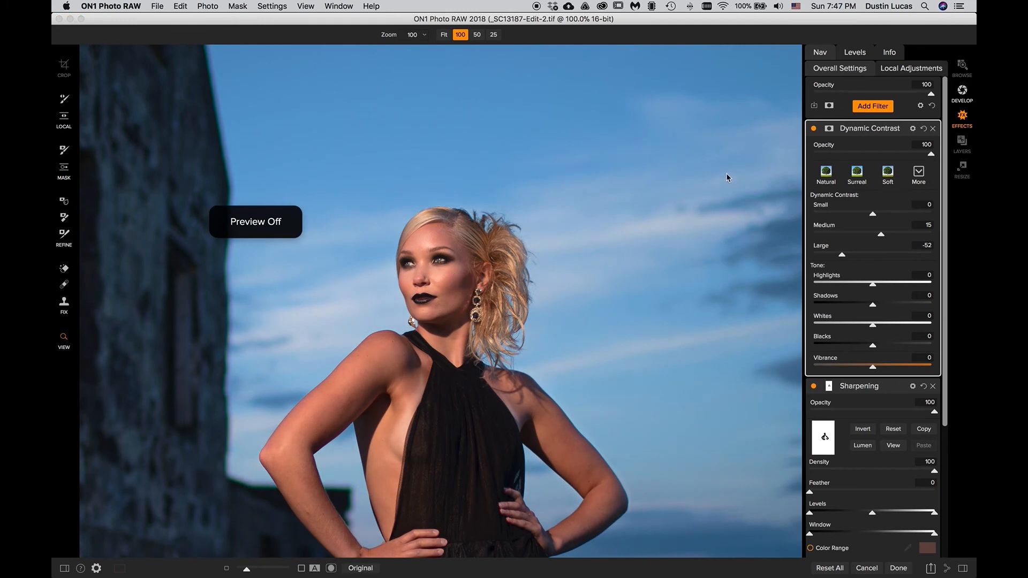
{"action": "key", "text": "backslash"}
{"action": "key", "text": "backslash"}
{"action": "key", "text": "backslash"}
{"action": "key", "text": "backslash"}
{"action": "key", "text": "backslash"}
{"action": "key", "text": "backslash"}
{"action": "key", "text": "backslash"}
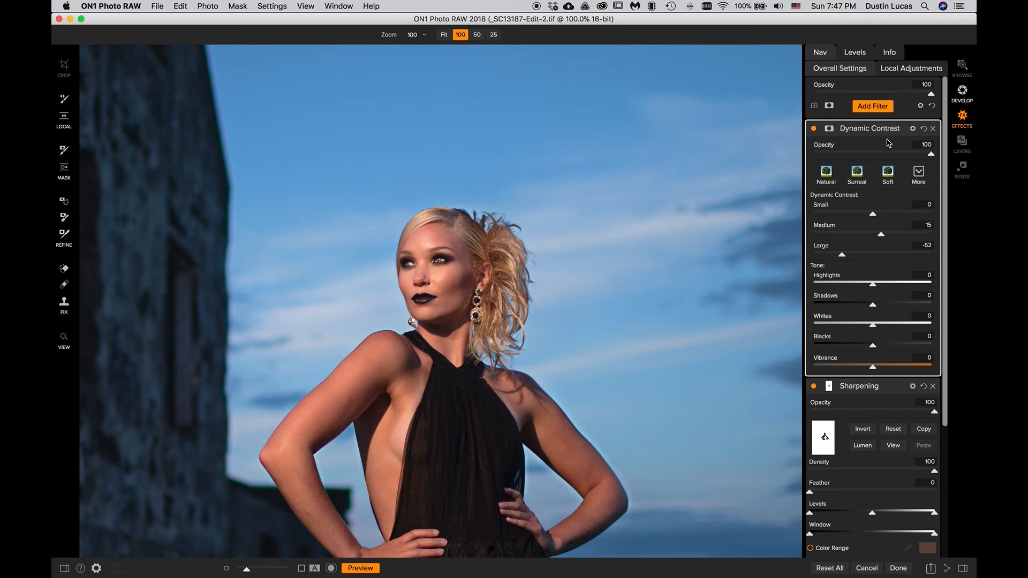
Step: Collapse the Dynamic Contrast filter and finish the effects edit
{"action": "left_click", "coordinate": [863, 129]}
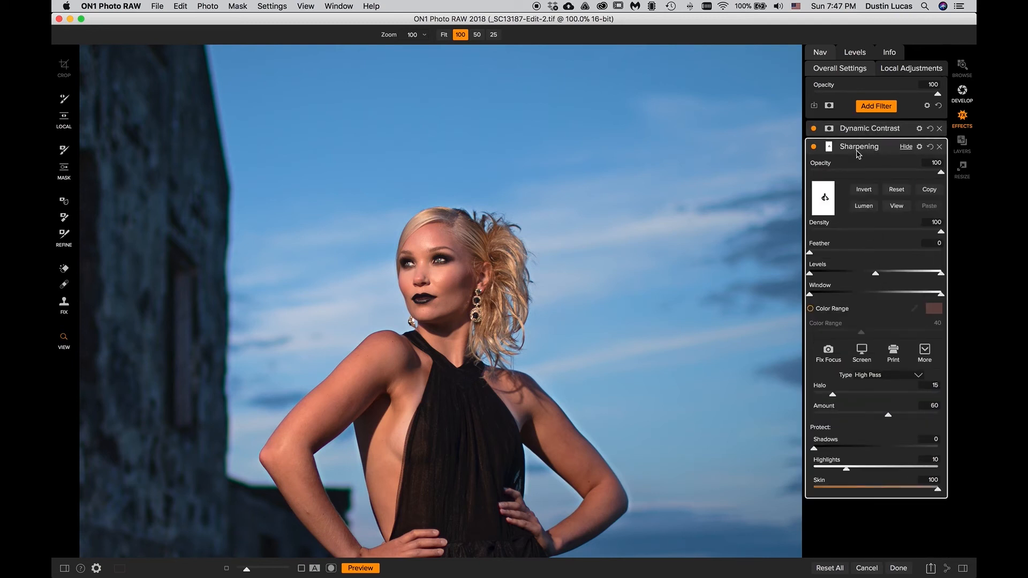
{"action": "left_click", "coordinate": [898, 569]}
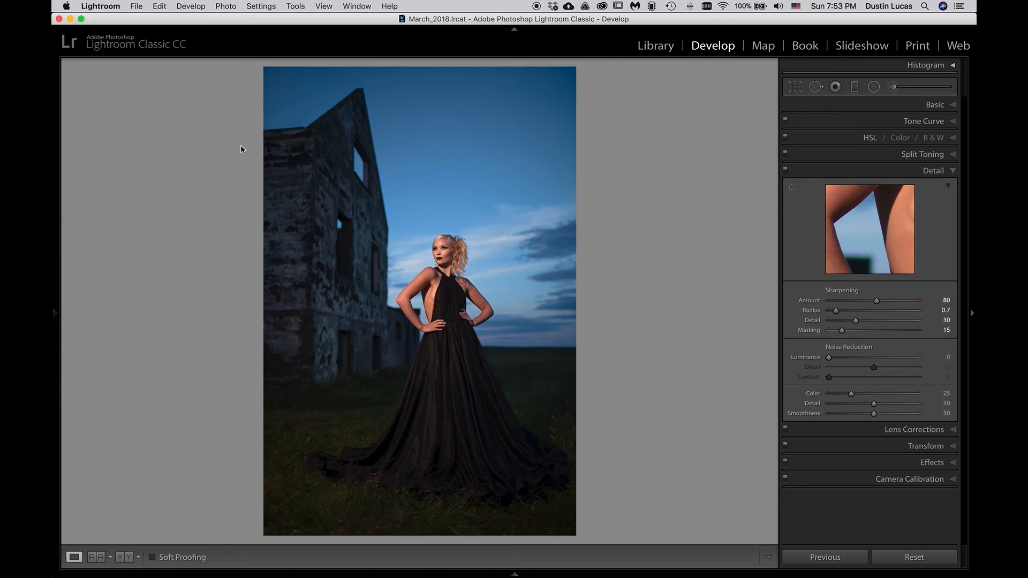
Step: Examine the Print Sharpening levels and Media Type choices in Lightroom's Print module
{"action": "left_click", "coordinate": [917, 47]}
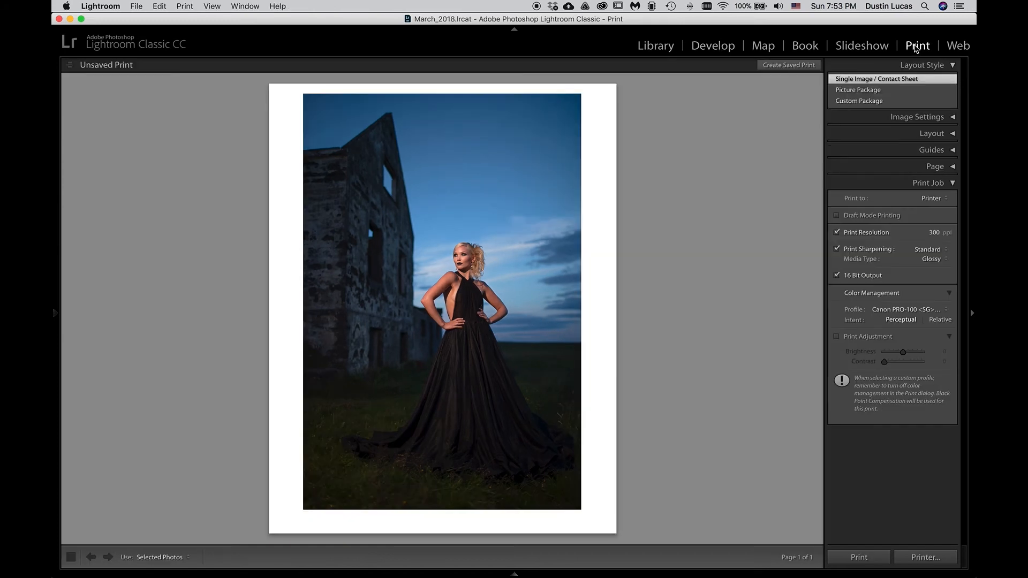
{"action": "left_click", "coordinate": [926, 250]}
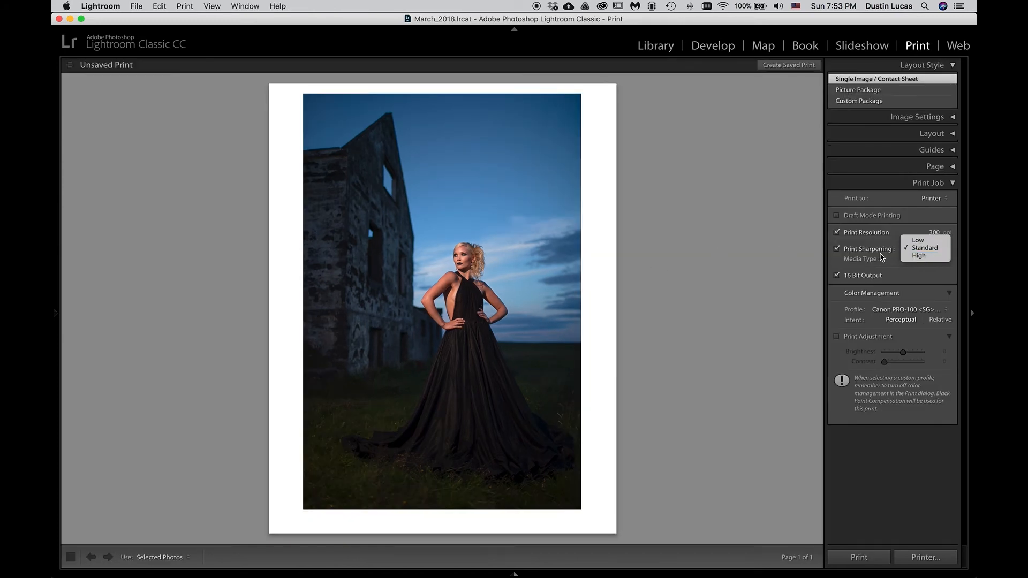
{"action": "left_click", "coordinate": [881, 254]}
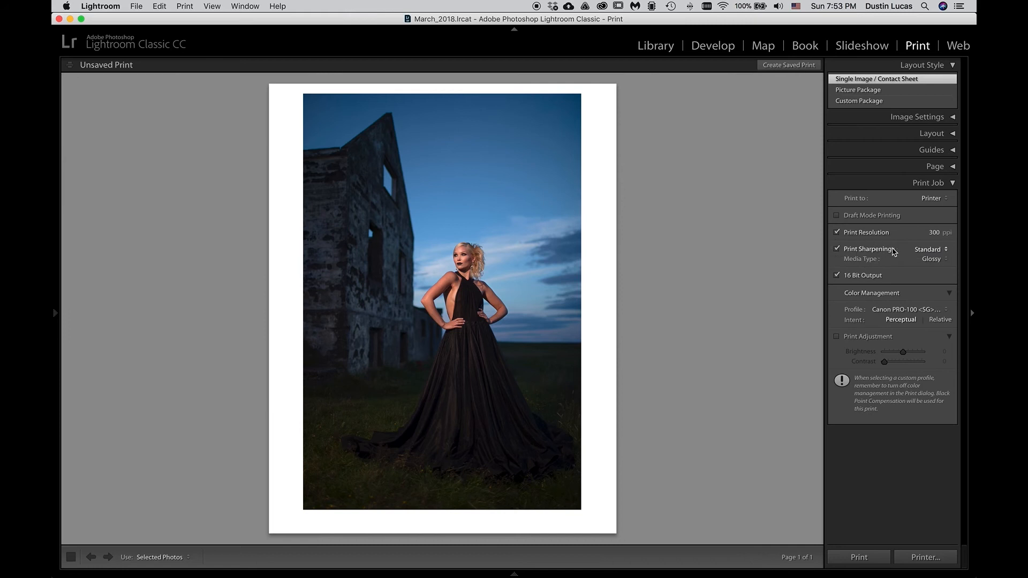
{"action": "left_click", "coordinate": [937, 259]}
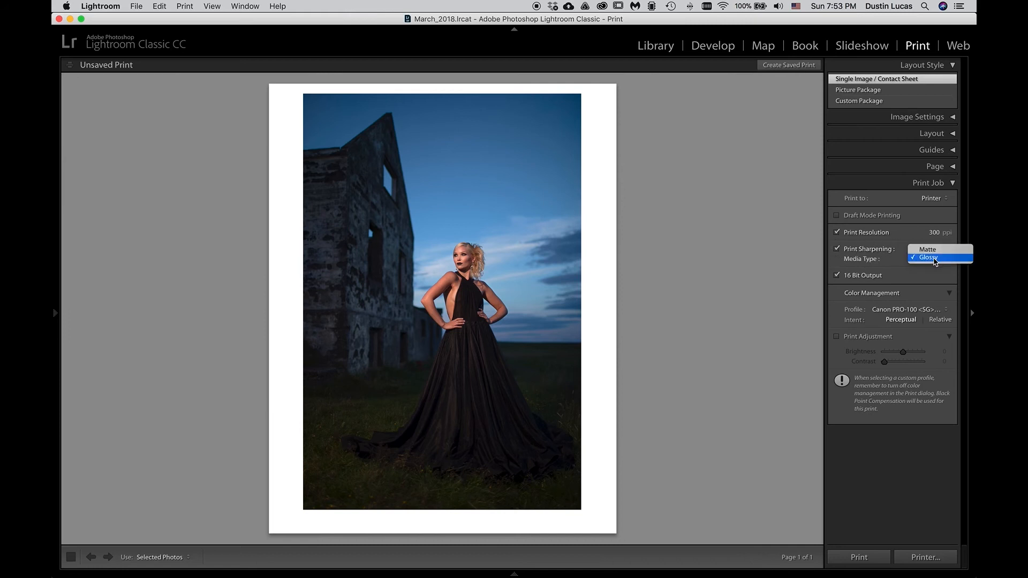
{"action": "left_click", "coordinate": [893, 261]}
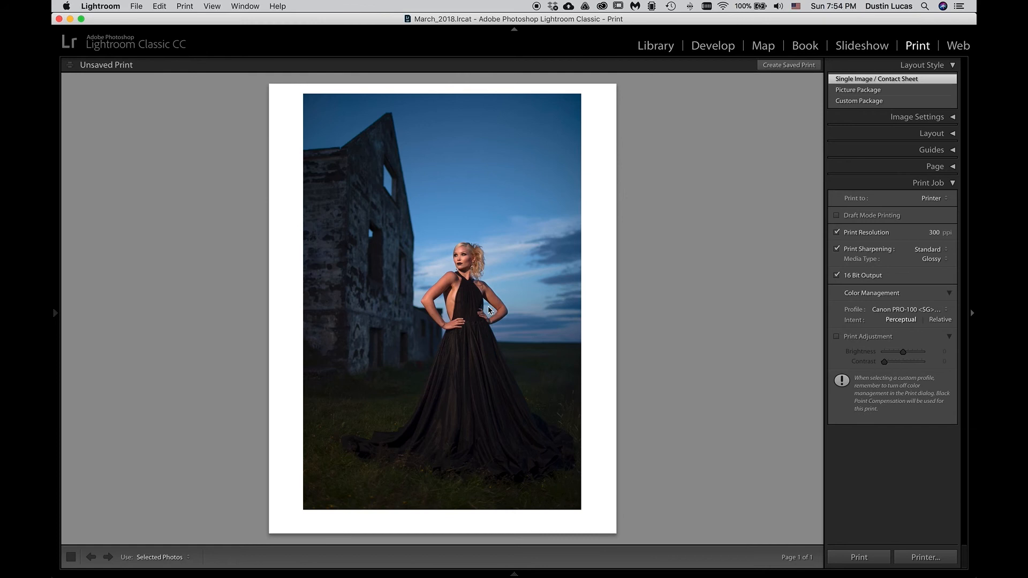
Step: Return to the Develop module and send the portrait to ON1 Resize 2018 for editing
{"action": "left_click", "coordinate": [723, 47]}
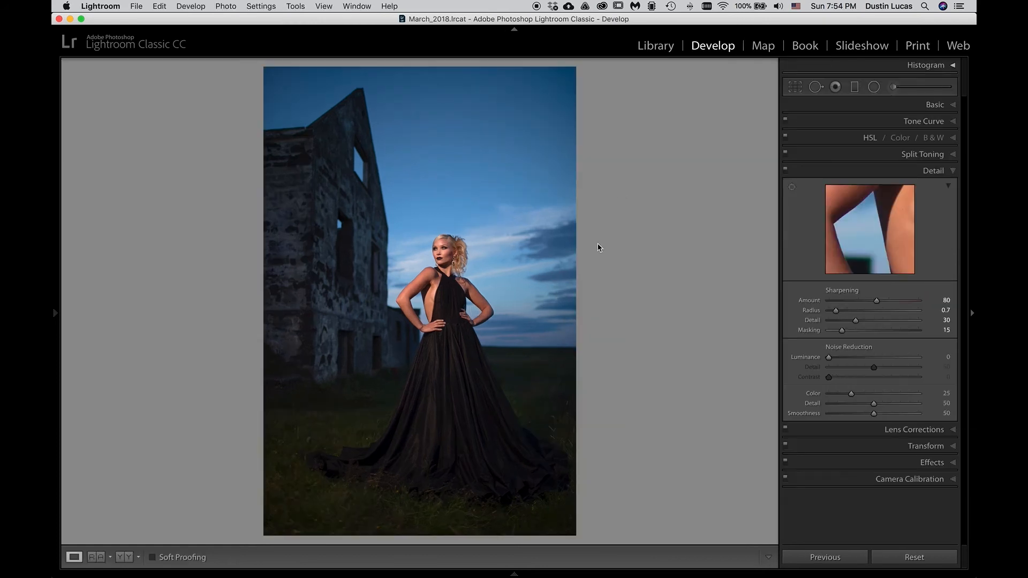
{"action": "right_click", "coordinate": [442, 294]}
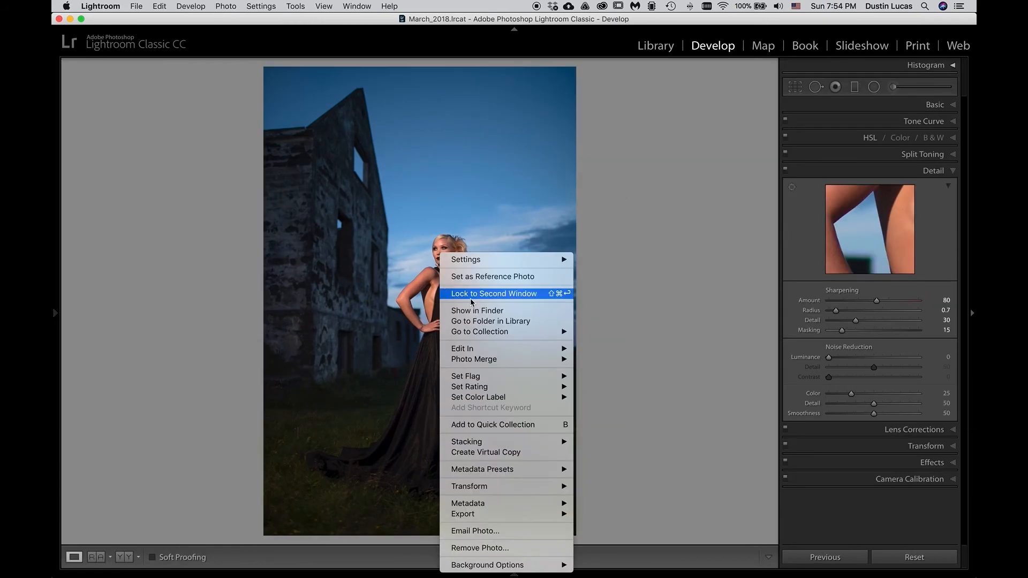
{"action": "mouse_move", "coordinate": [509, 348]}
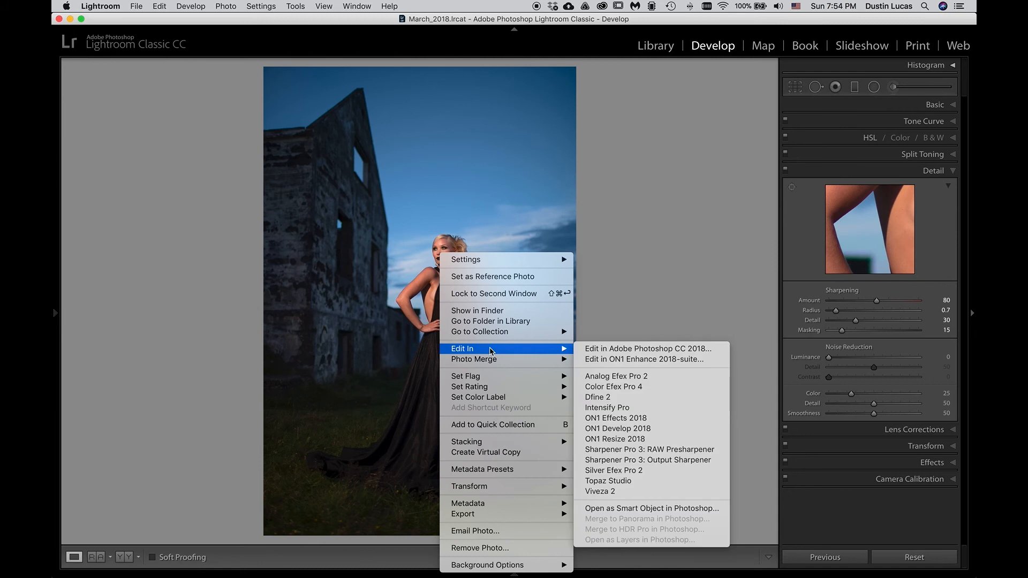
{"action": "left_click", "coordinate": [643, 439]}
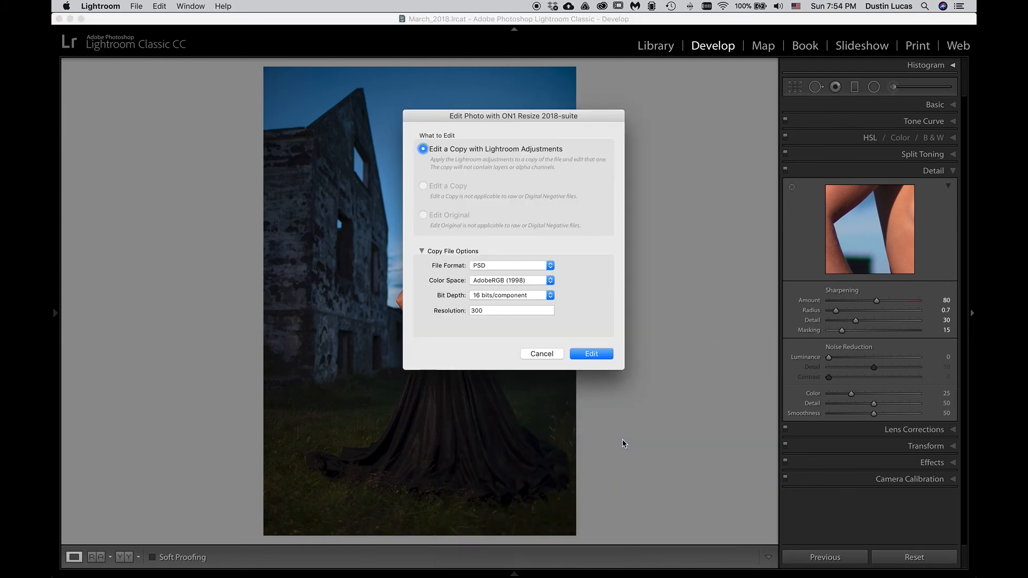
Step: Set the copy's format to TIFF, color space to sRGB and bit depth to 8 bits/component, and open it in ON1 Resize
{"action": "left_click", "coordinate": [499, 266]}
{"action": "left_click", "coordinate": [497, 257]}
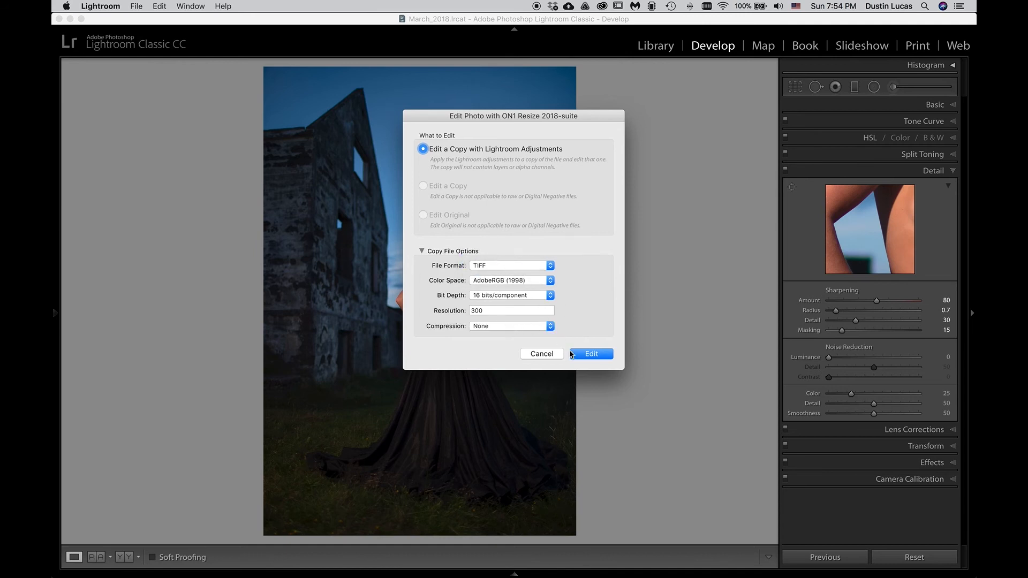
{"action": "left_click", "coordinate": [501, 282]}
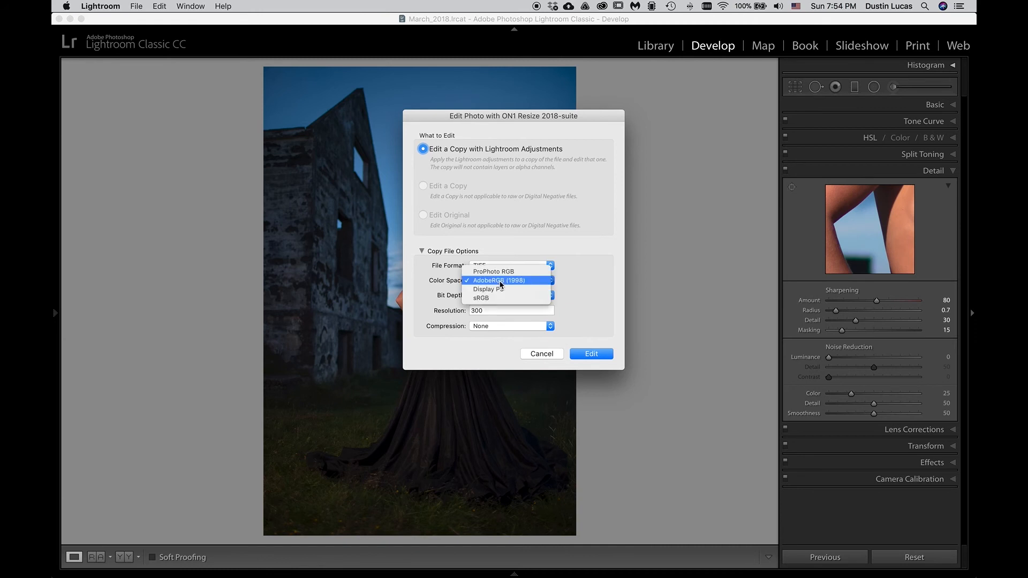
{"action": "left_click", "coordinate": [488, 298]}
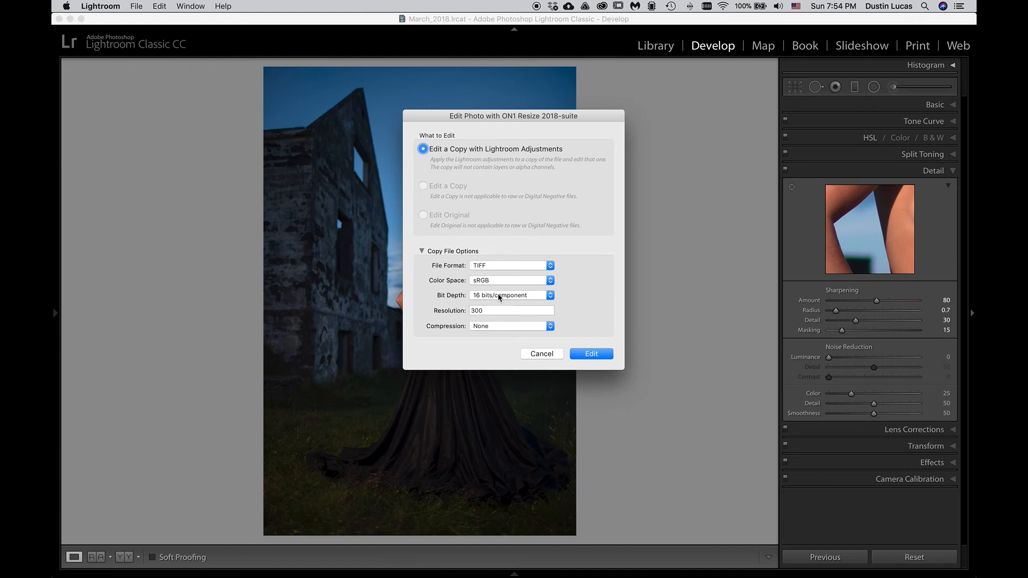
{"action": "left_click", "coordinate": [498, 298]}
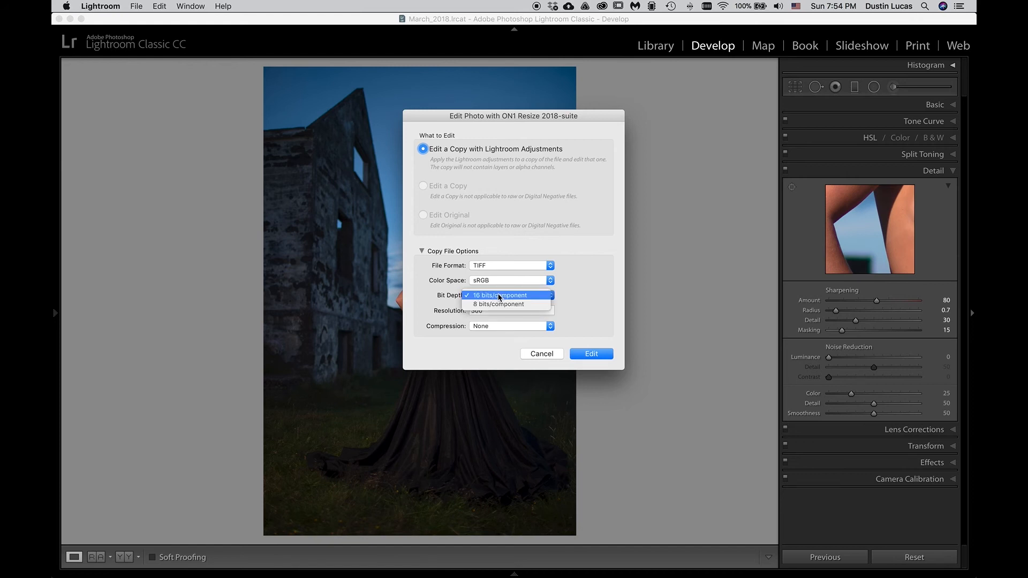
{"action": "left_click", "coordinate": [497, 305]}
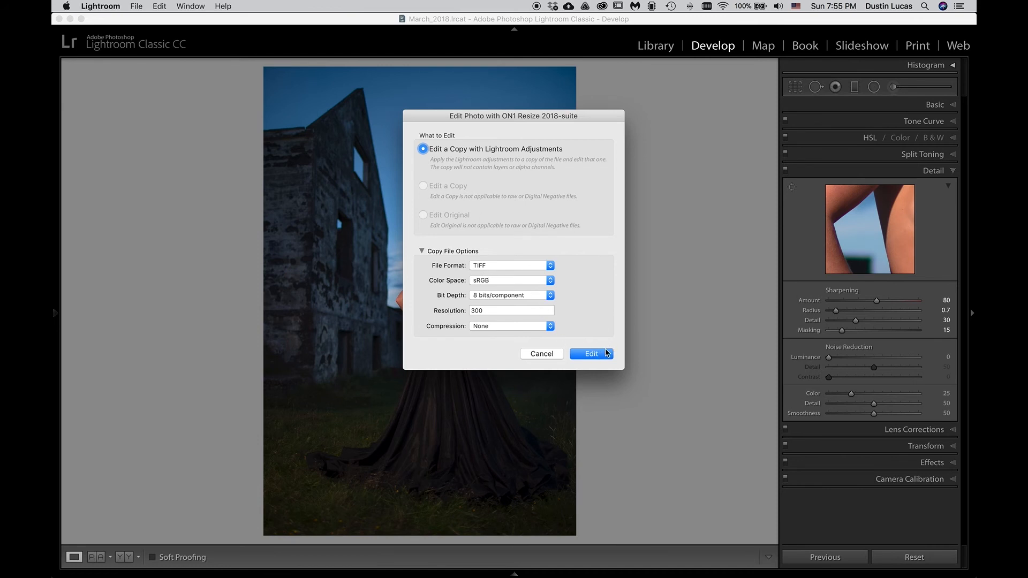
{"action": "left_click", "coordinate": [591, 353]}
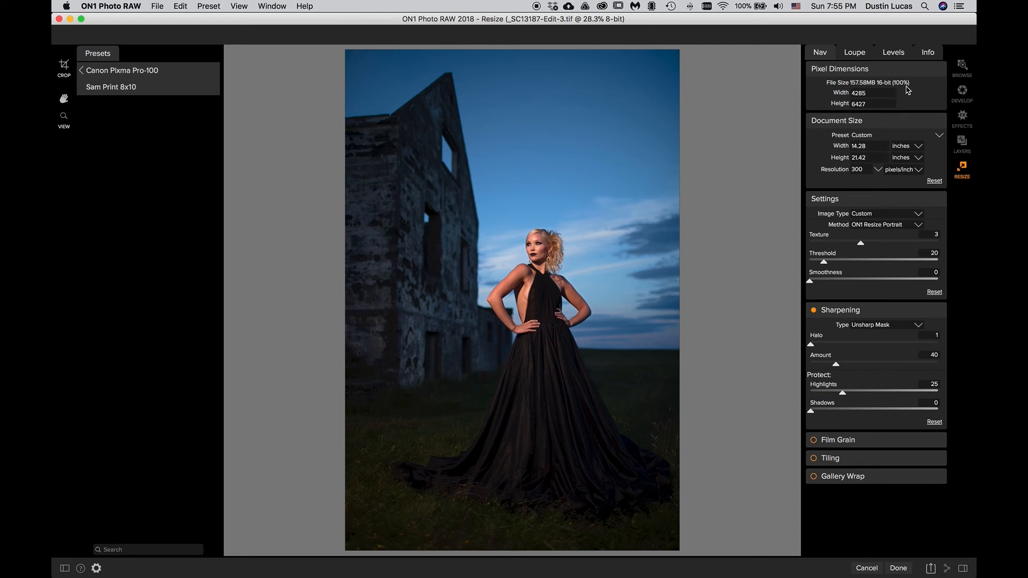
Step: Set the document height to 30 inches
{"action": "left_click", "coordinate": [871, 158]}
{"action": "left_click", "coordinate": [882, 159]}
{"action": "left_click", "coordinate": [878, 159]}
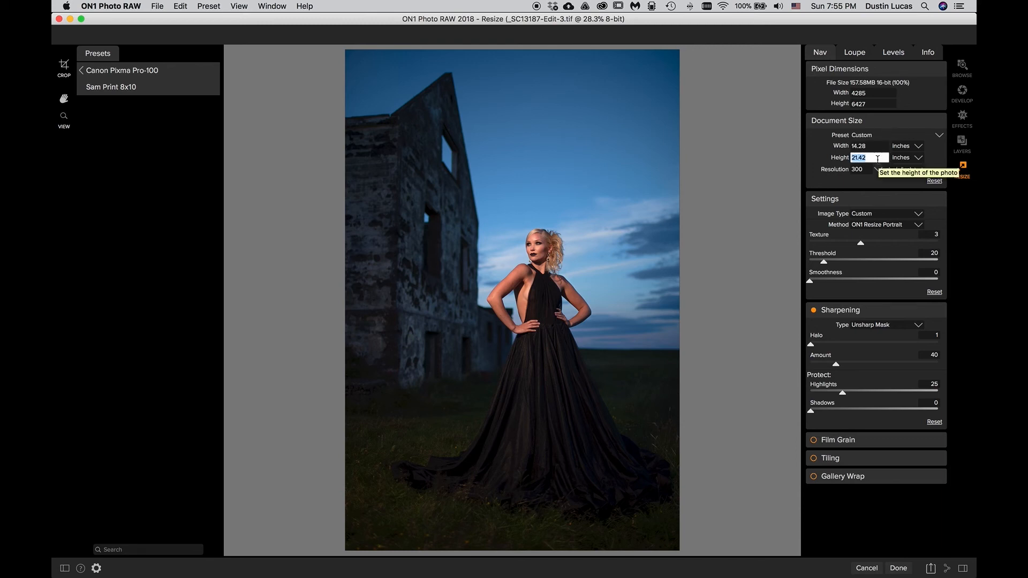
{"action": "type", "text": "30"}
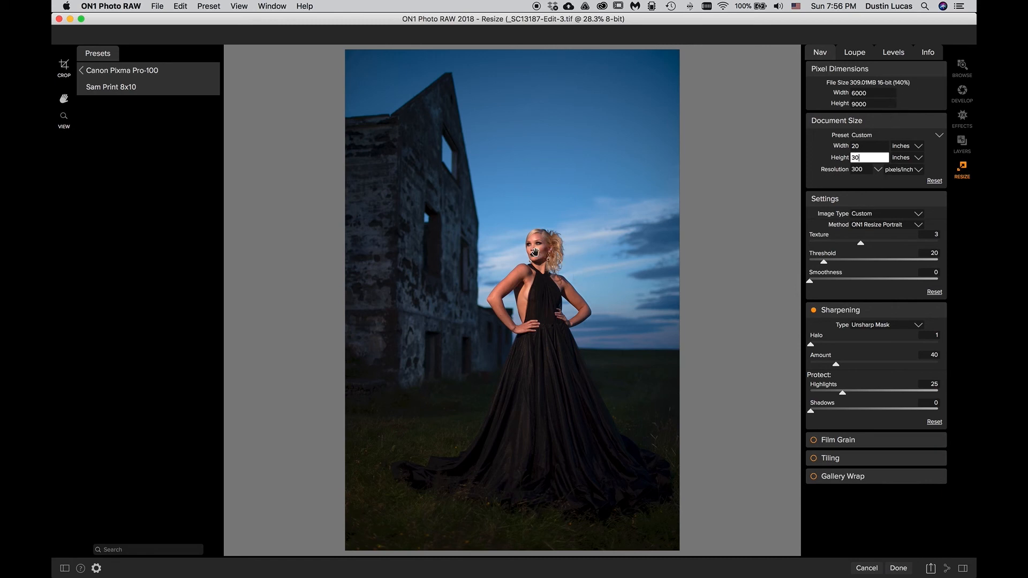
{"action": "left_click", "coordinate": [535, 253]}
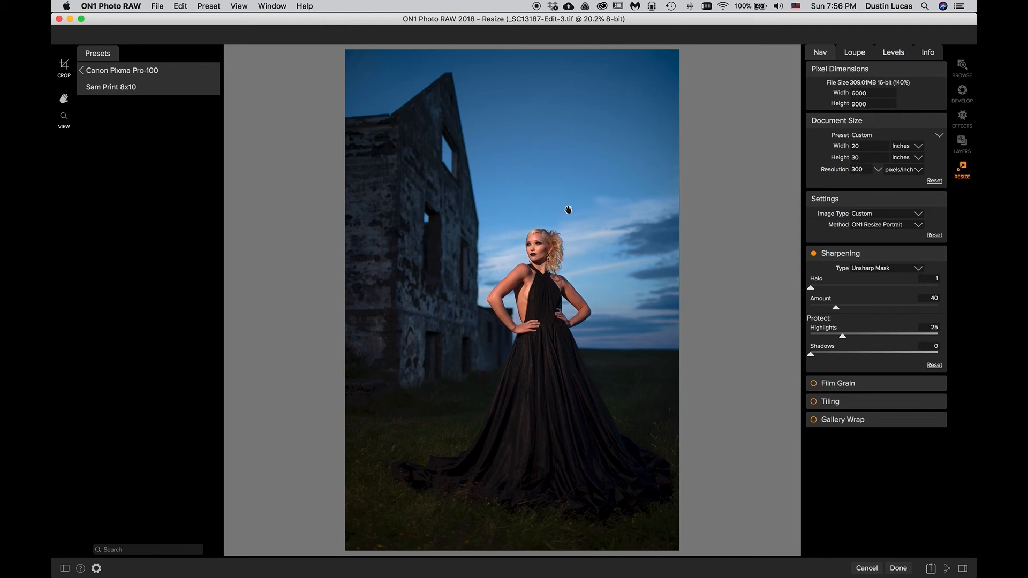
Step: Examine the woman's face and hair in the enlarged portrait at 100% zoom
{"action": "left_click", "coordinate": [66, 118]}
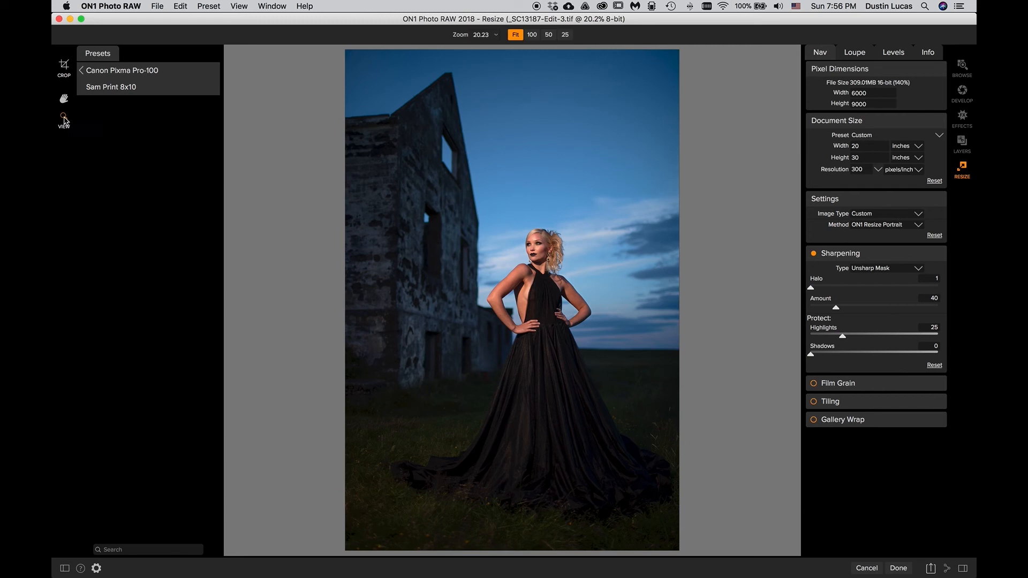
{"action": "left_click", "coordinate": [532, 35]}
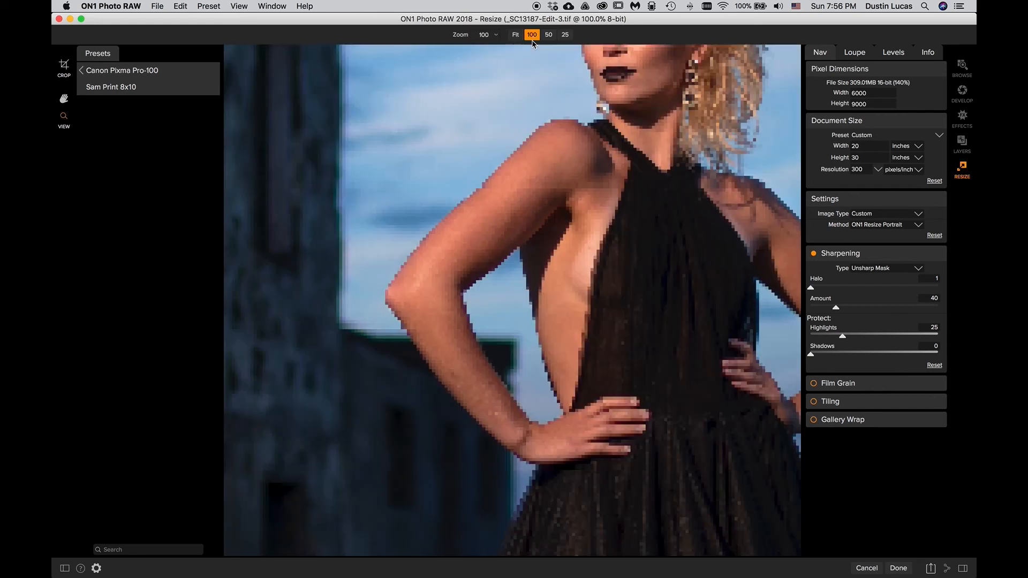
{"action": "left_click_drag", "start_coordinate": [633, 232], "coordinate": [574, 345]}
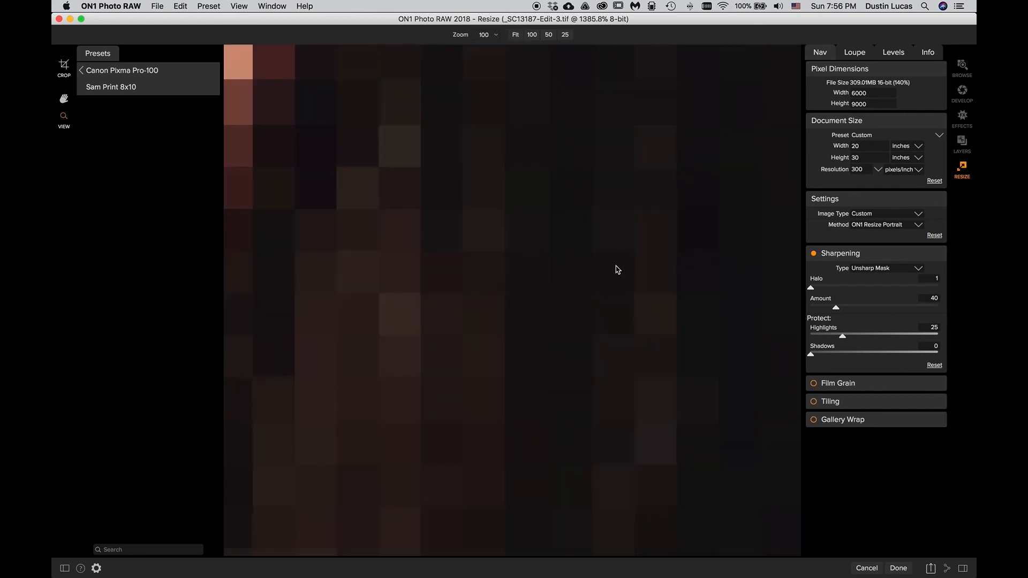
{"action": "left_click", "coordinate": [533, 35]}
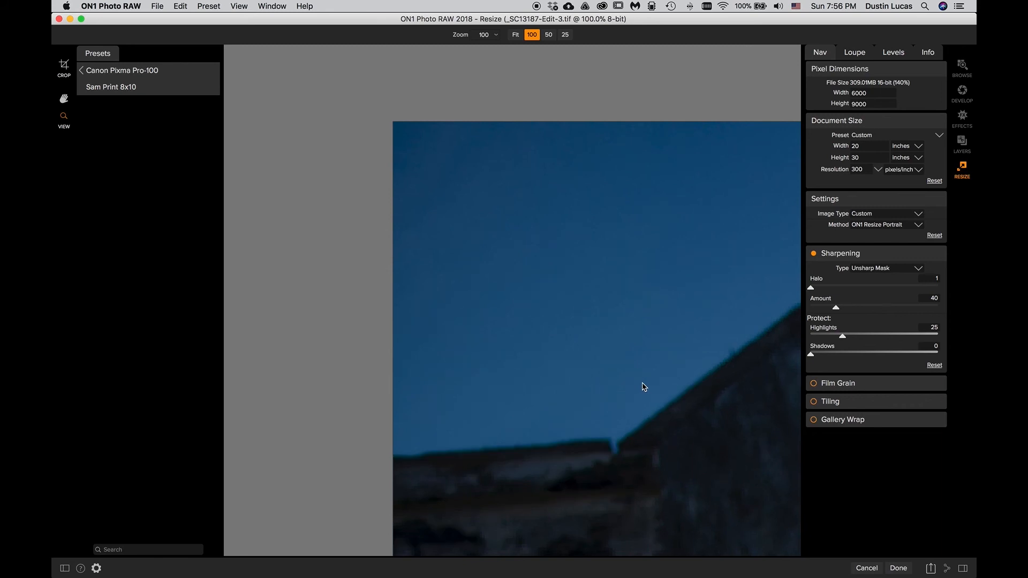
{"action": "left_click", "coordinate": [516, 35]}
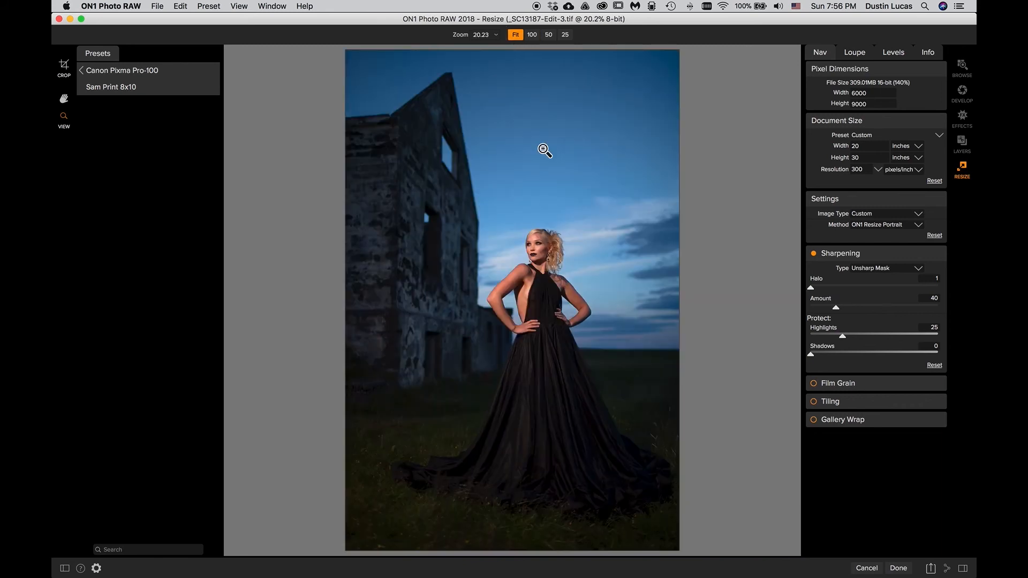
{"action": "left_click", "coordinate": [532, 35]}
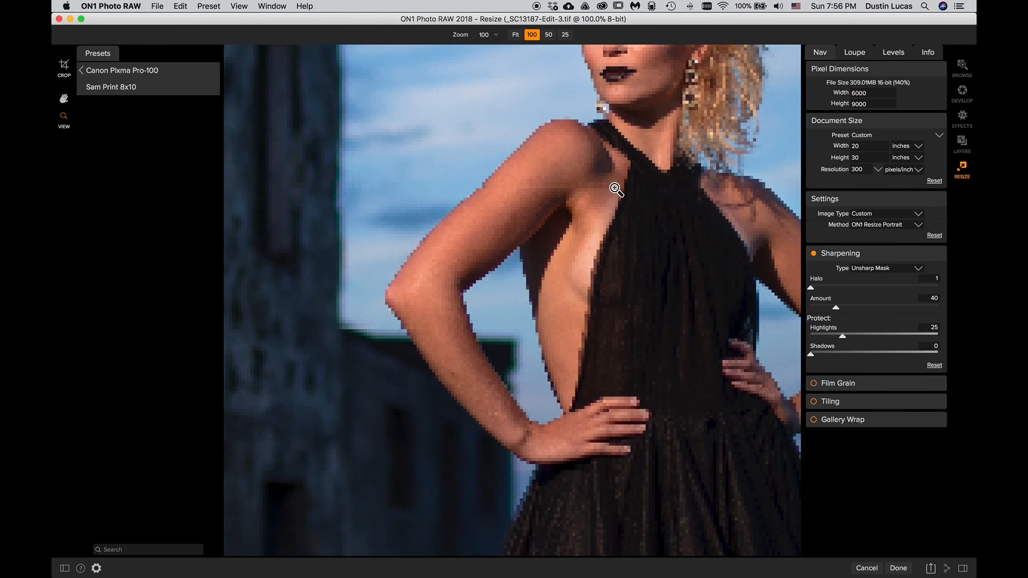
{"action": "left_click", "coordinate": [64, 99]}
{"action": "left_click_drag", "start_coordinate": [636, 213], "coordinate": [519, 403]}
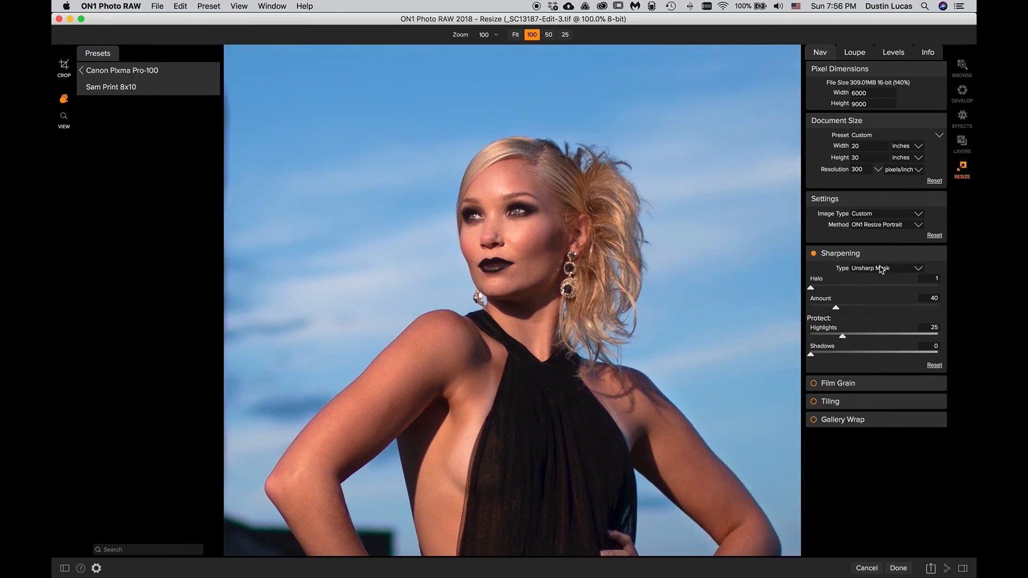
Step: Try the Portrait image type with the ON1 Resize Portrait method, and switch the method to Genuine Fractals
{"action": "left_click", "coordinate": [857, 214]}
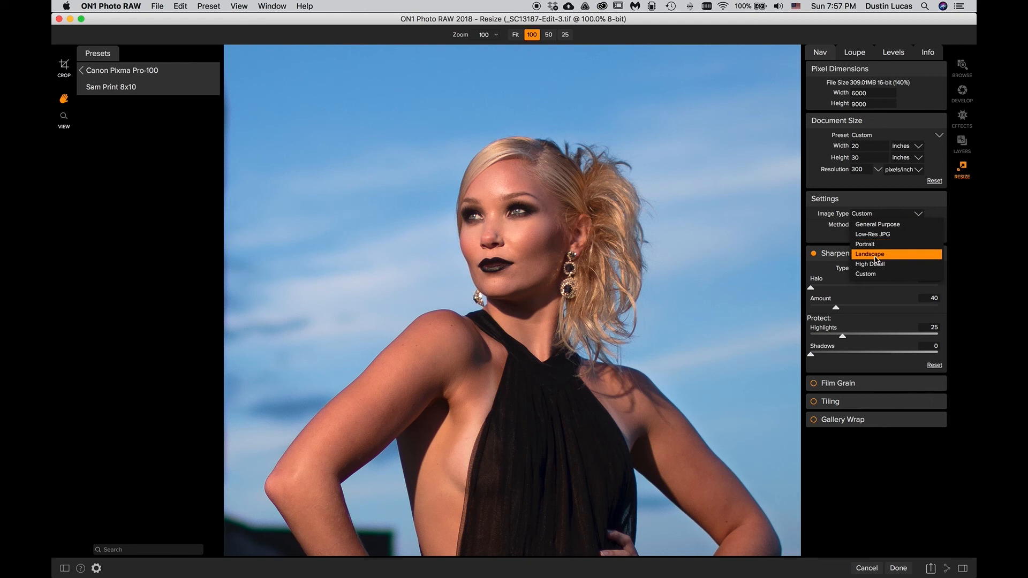
{"action": "left_click", "coordinate": [844, 238]}
{"action": "left_click", "coordinate": [868, 216]}
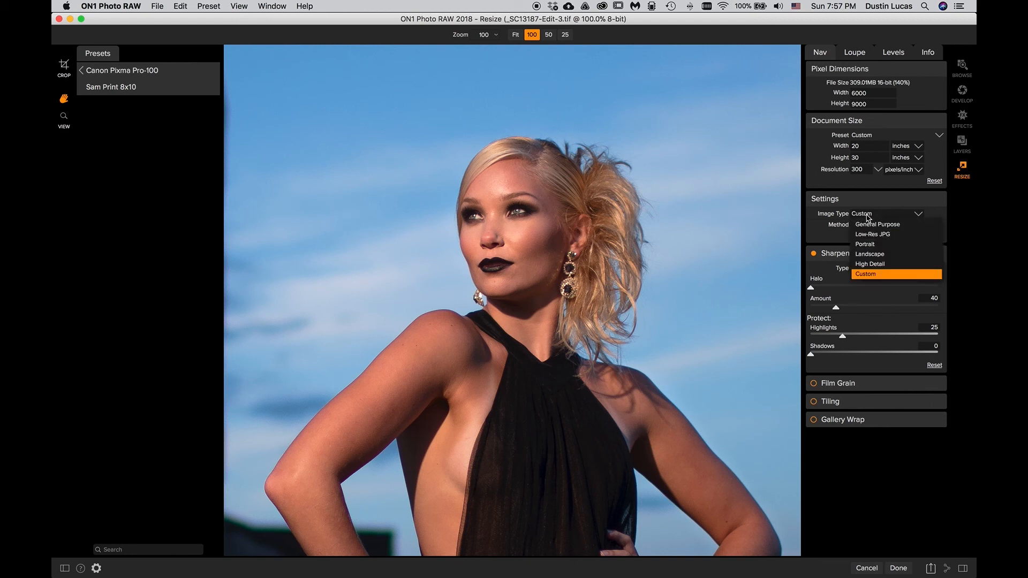
{"action": "left_click", "coordinate": [876, 245]}
{"action": "left_click", "coordinate": [869, 225]}
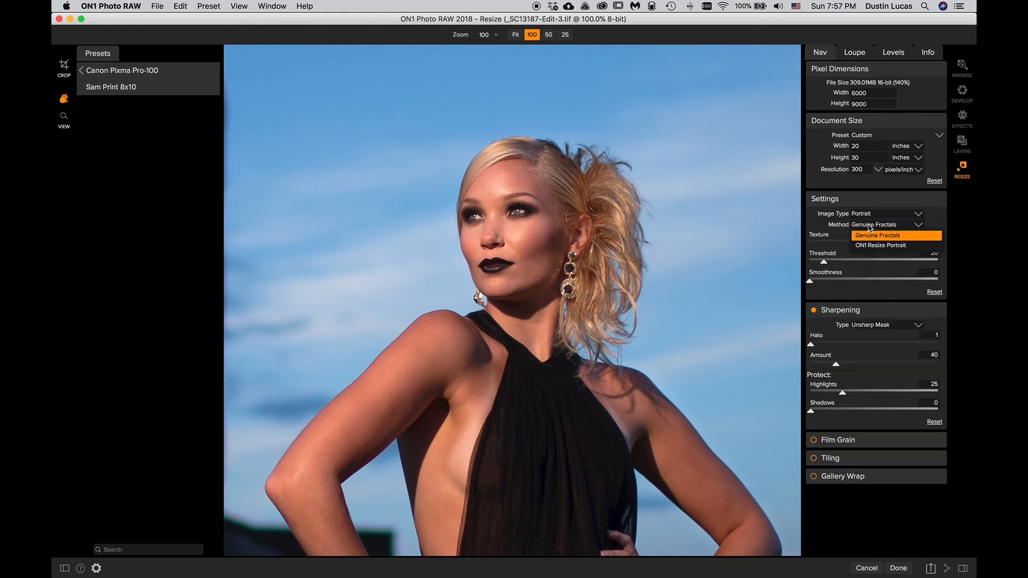
{"action": "left_click", "coordinate": [881, 247]}
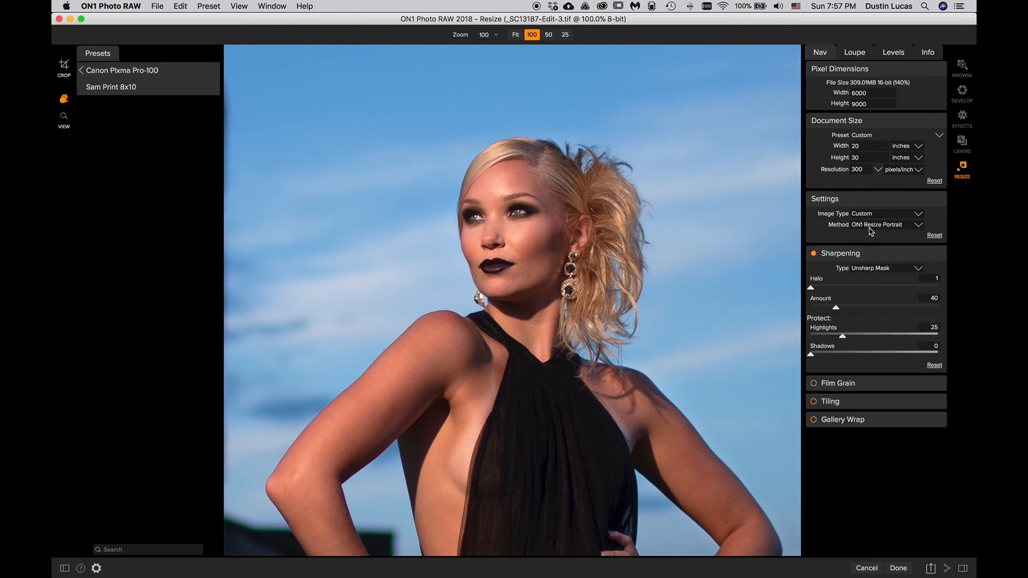
{"action": "left_click", "coordinate": [872, 227]}
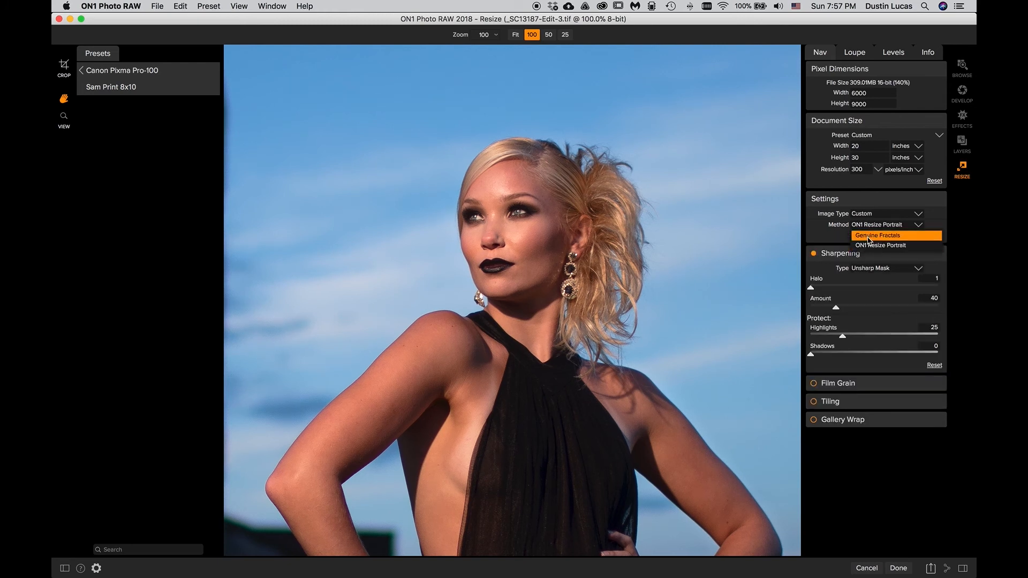
{"action": "left_click", "coordinate": [868, 236]}
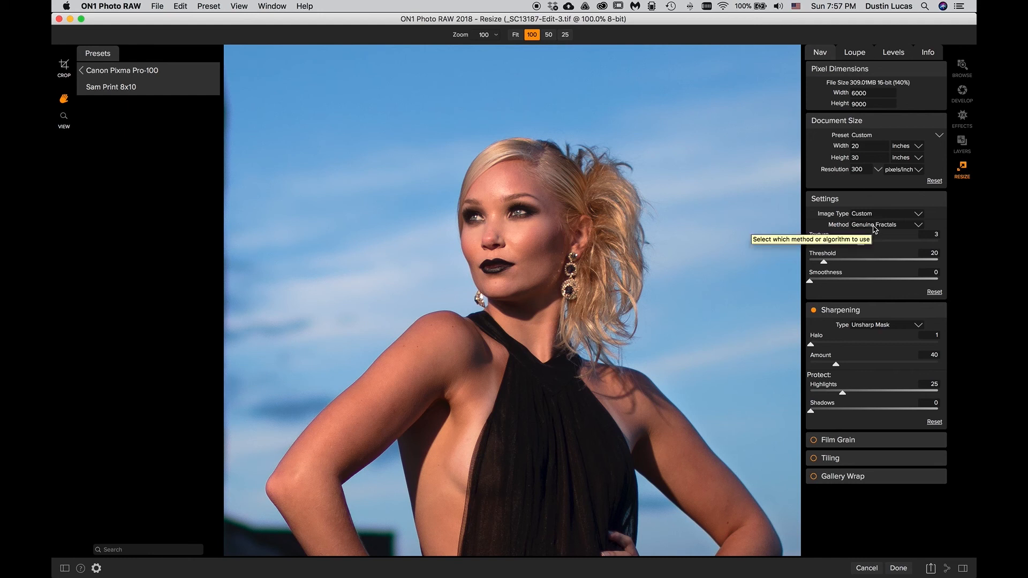
Step: Switch to Lightroom's Library and show the genuine fractals copy and portrait copy side by side with the side panels hidden
{"action": "key", "text": "super+Tab"}
{"action": "key", "text": "super+Tab"}
{"action": "key", "text": "super+shift+Tab"}
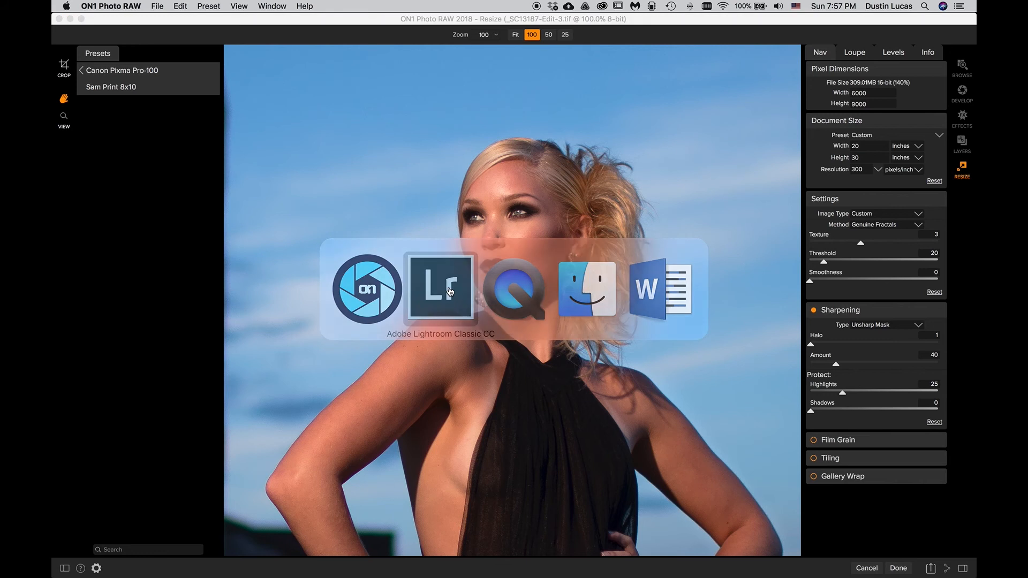
{"action": "key", "text": "g"}
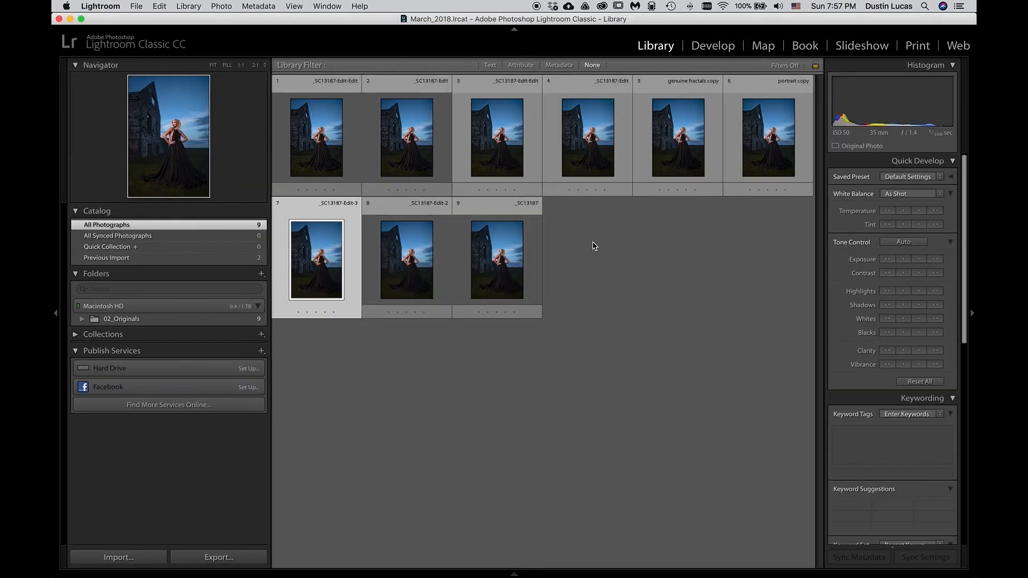
{"action": "left_click", "coordinate": [702, 149]}
{"action": "left_click", "coordinate": [763, 149], "text": "shift"}
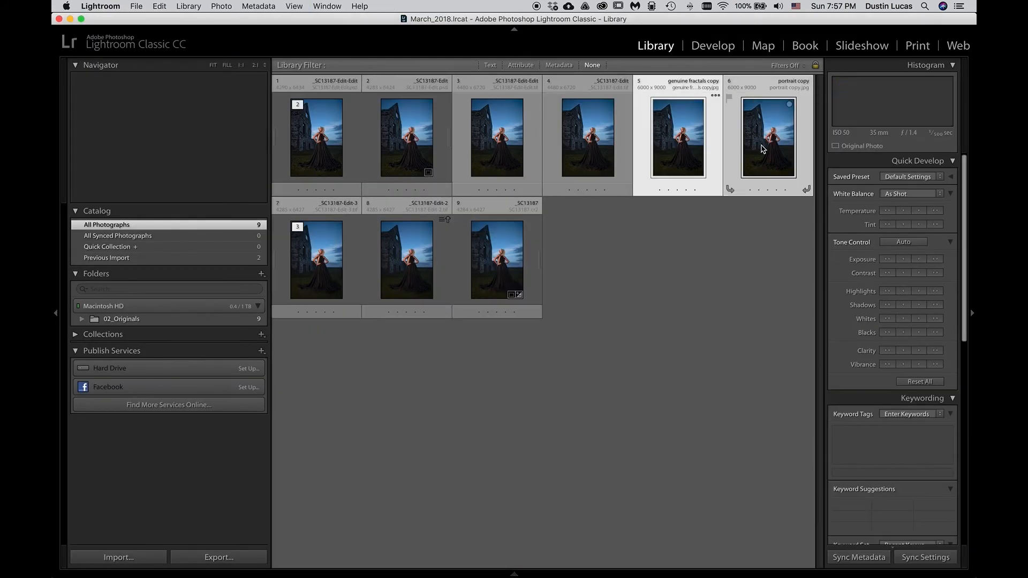
{"action": "key", "text": "n"}
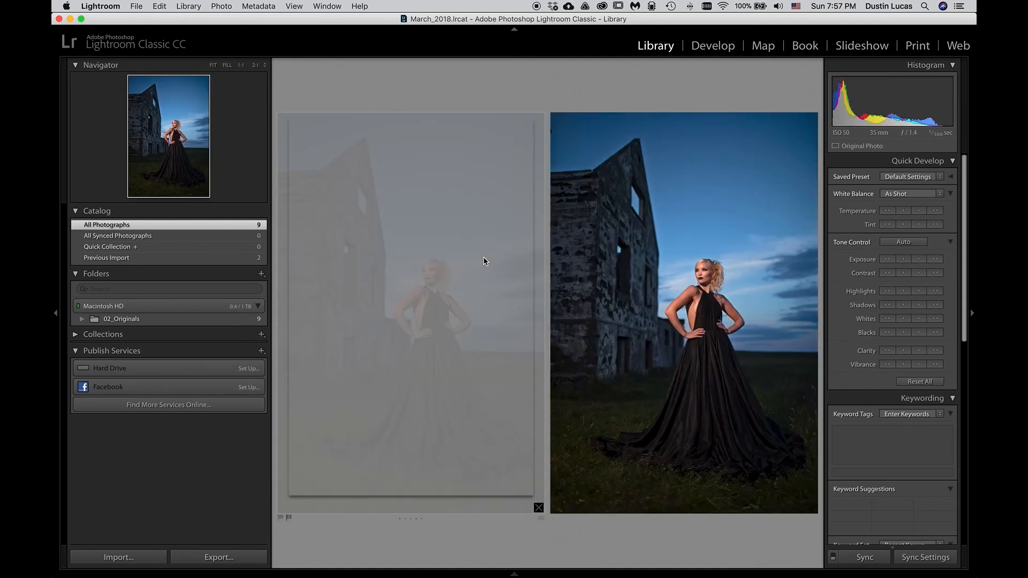
{"action": "key", "text": "shift+Tab"}
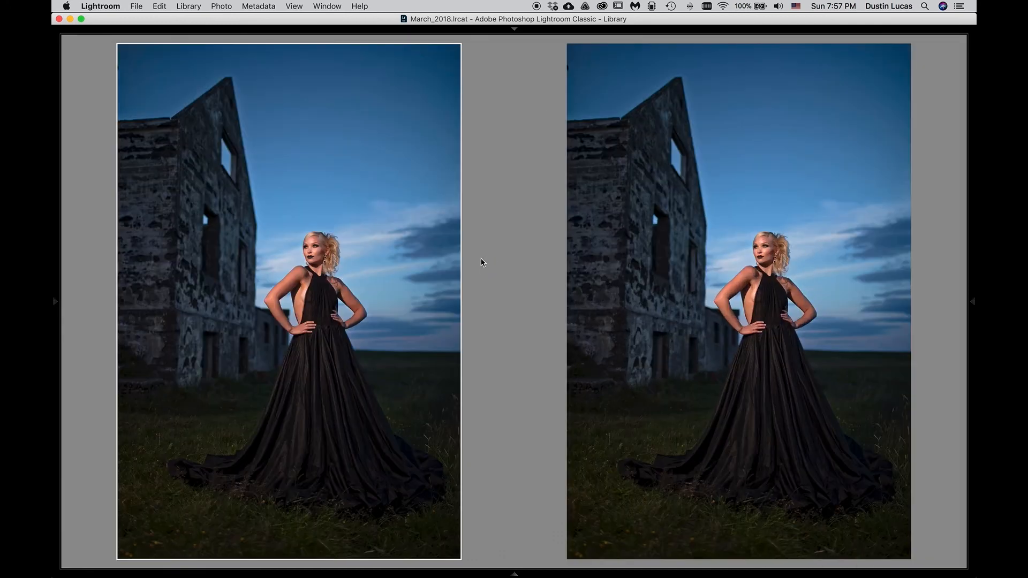
Step: View the enlarged copies one at a time, zoomed in on the woman's face, and reopen the genuine fractals copy
{"action": "double_click", "coordinate": [310, 248]}
{"action": "key", "text": "Right"}
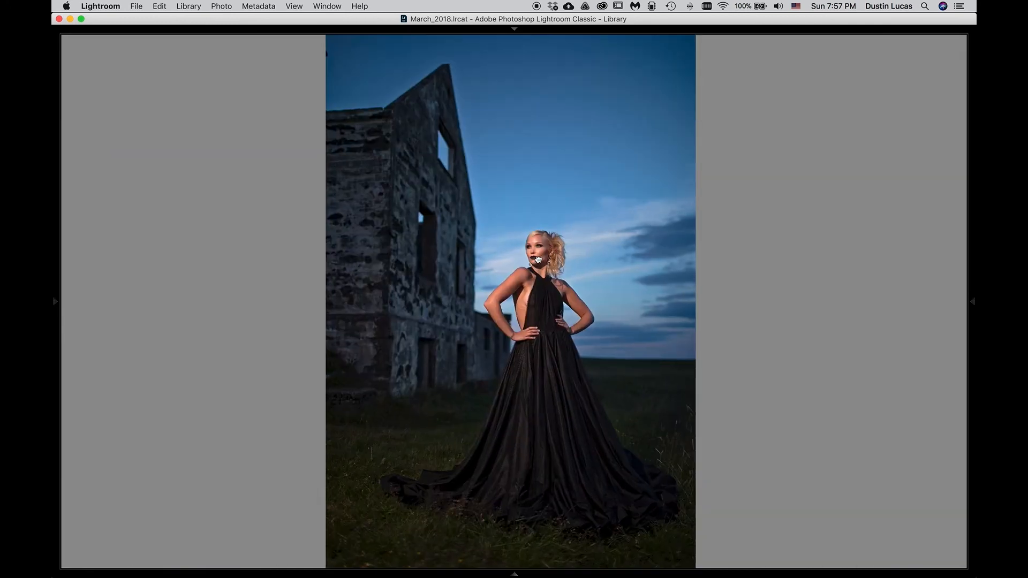
{"action": "left_click", "coordinate": [536, 260]}
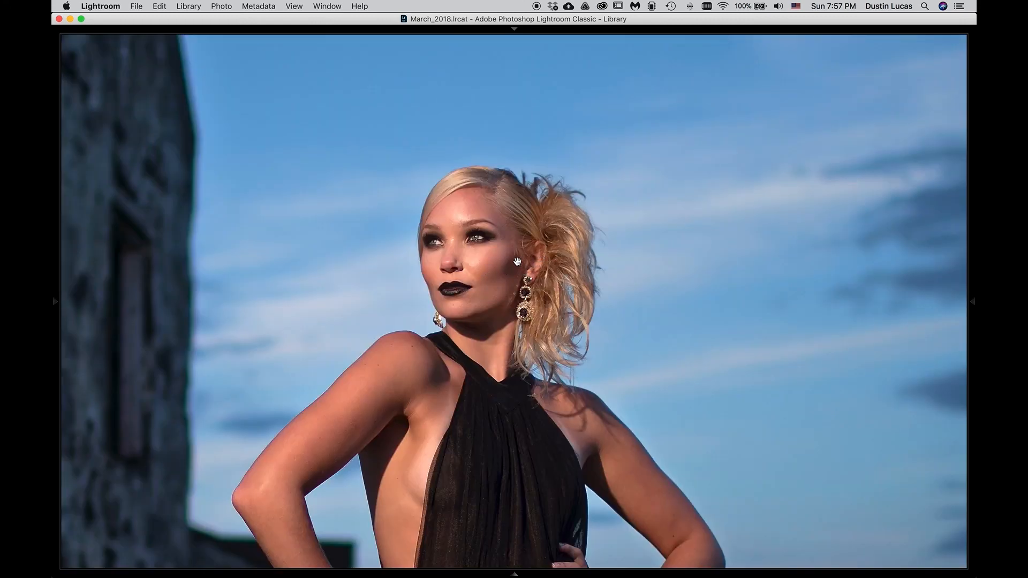
{"action": "key", "text": "g"}
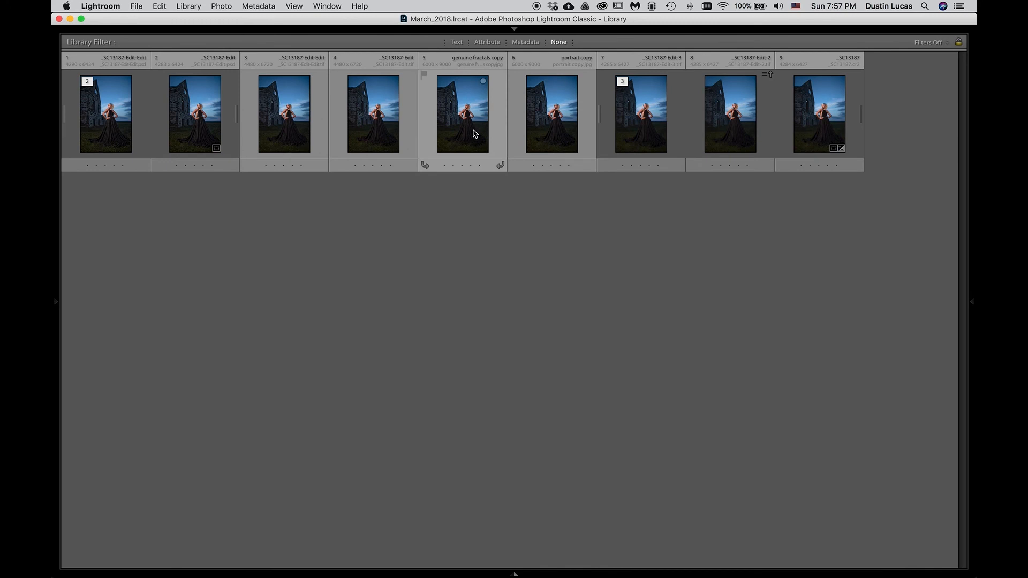
{"action": "double_click", "coordinate": [474, 133]}
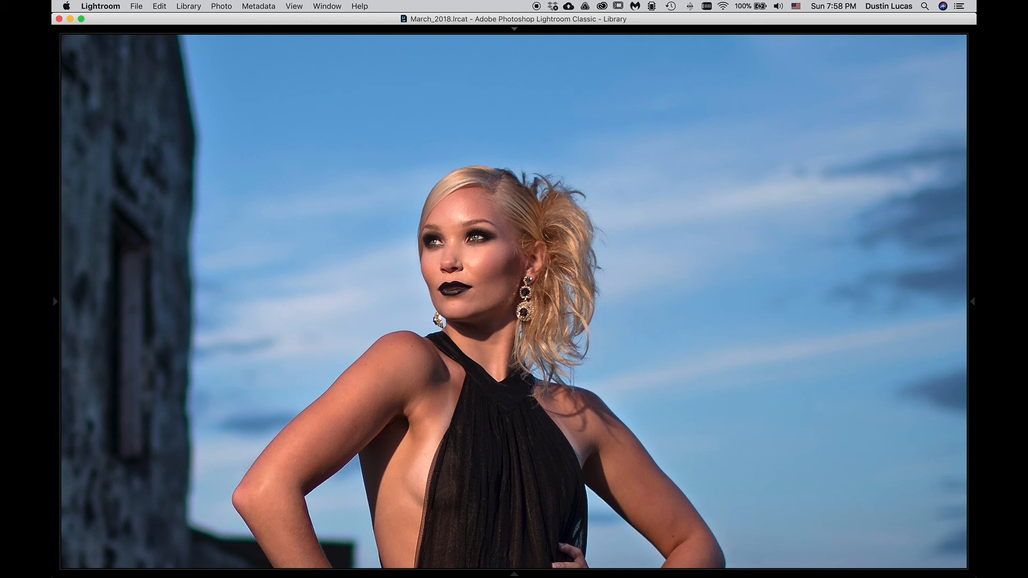
Step: Show the filmstrip and compare the portrait copy with the genuine fractals copy by alternating between them, returning to the grid
{"action": "left_click", "coordinate": [519, 574]}
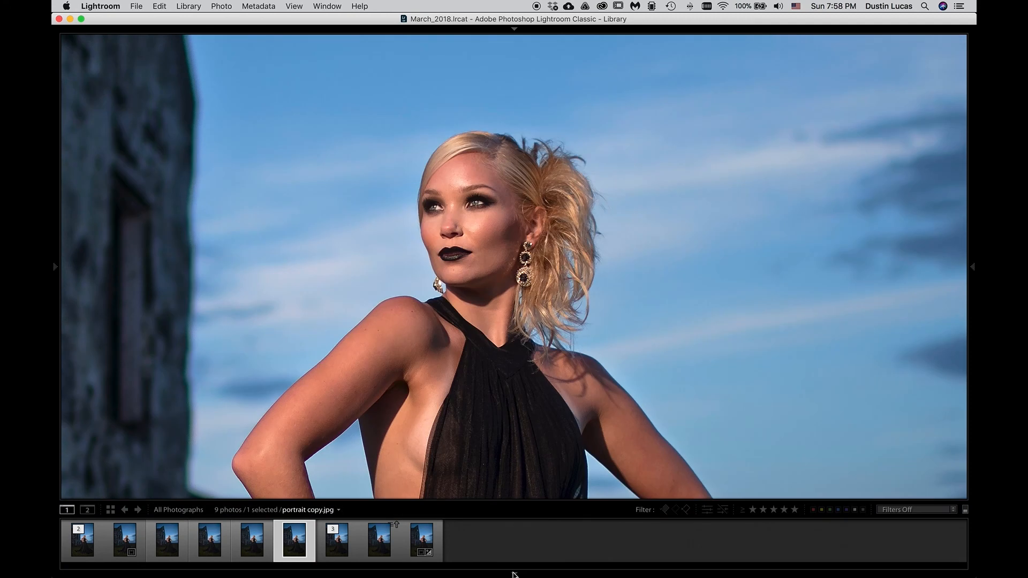
{"action": "key", "text": "Left"}
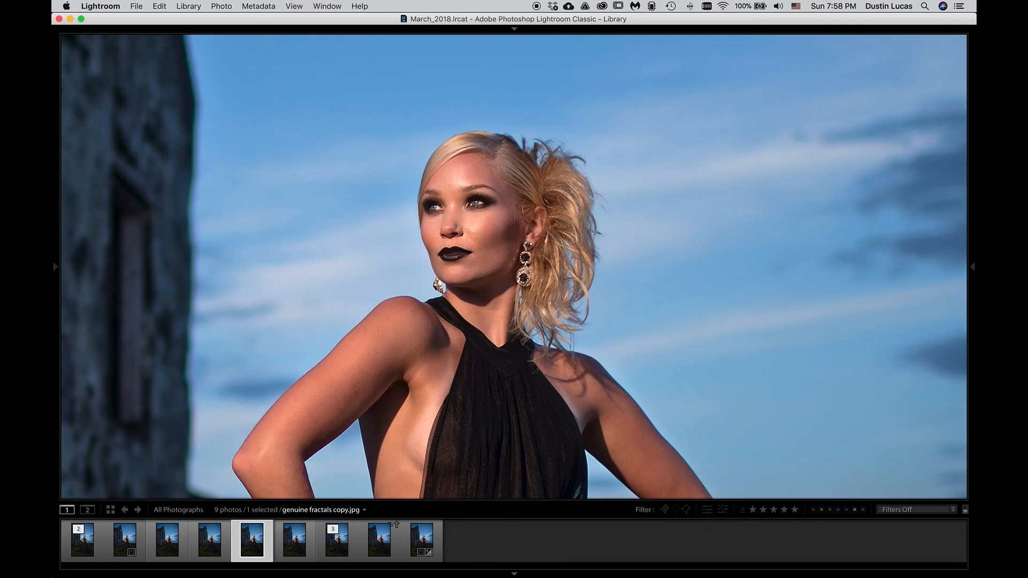
{"action": "key", "text": "Right"}
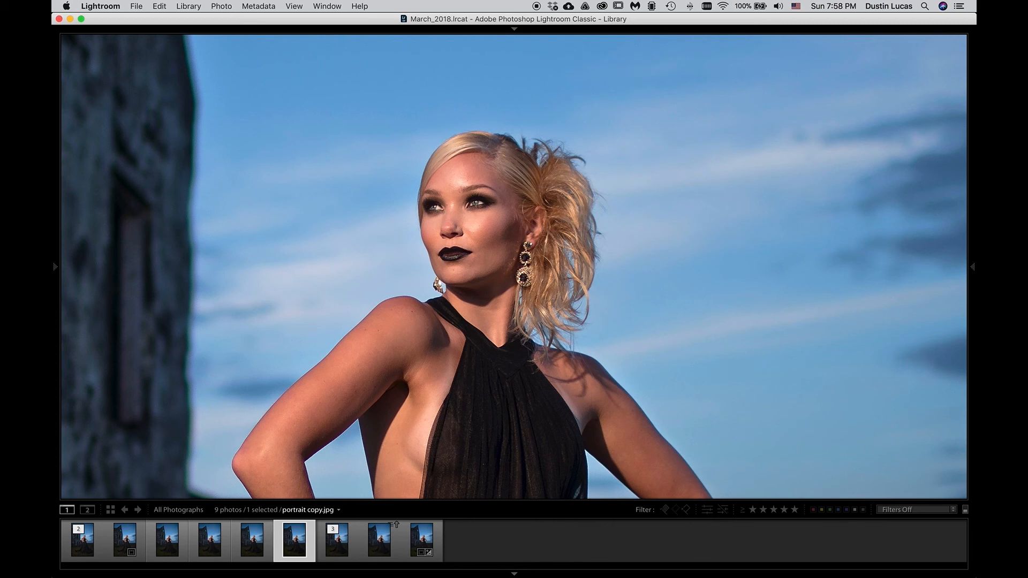
{"action": "key", "text": "Left"}
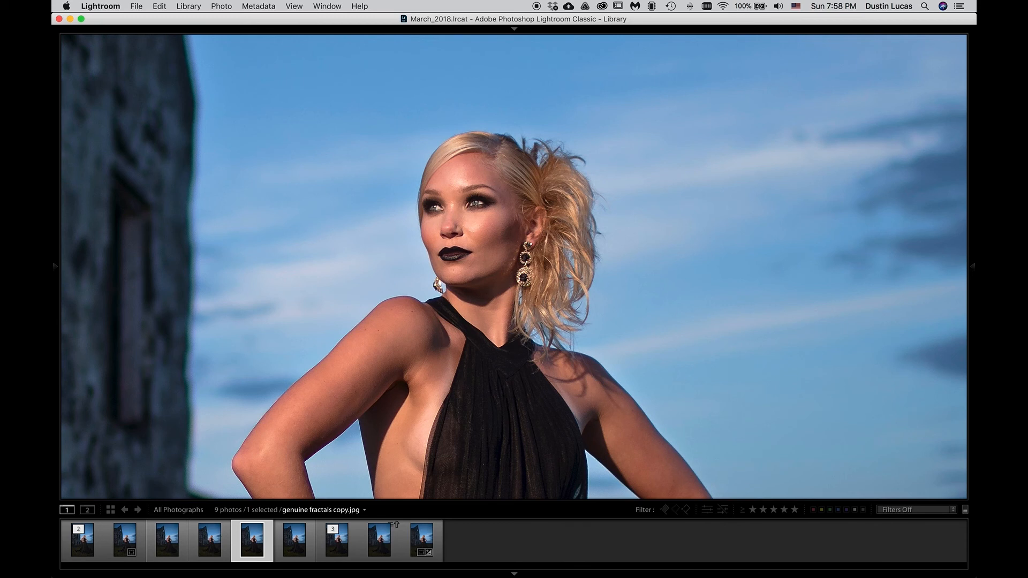
{"action": "key", "text": "Right"}
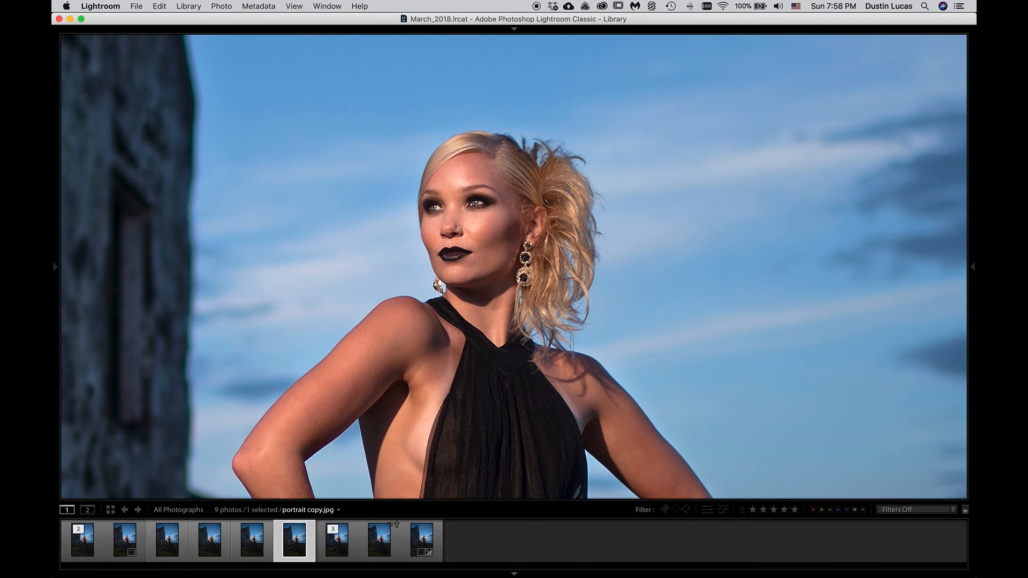
{"action": "key", "text": "g"}
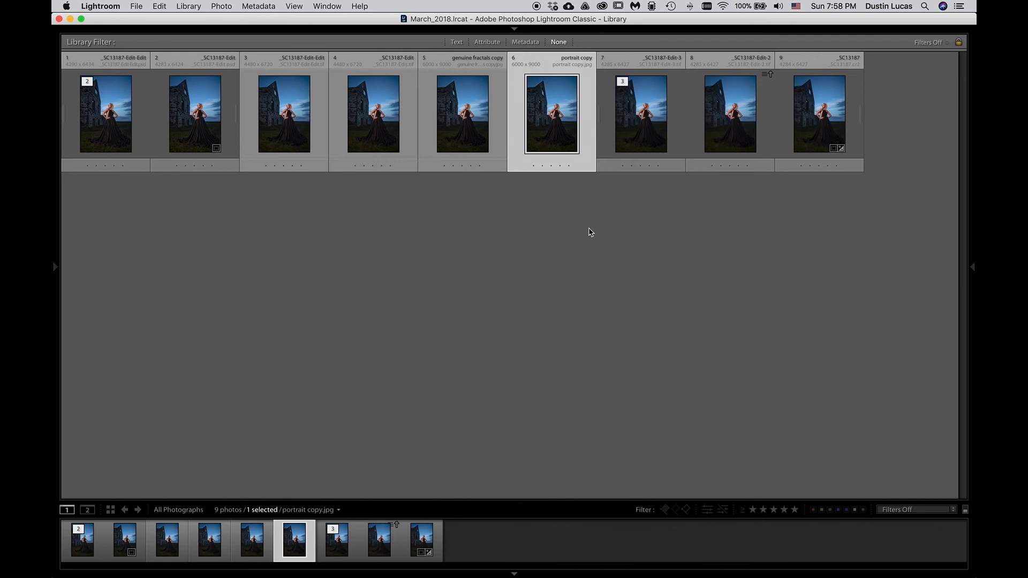
Step: Switch back to ON1 Resize and set the resize method to ON1 Resize Portrait
{"action": "key", "text": "super+Tab"}
{"action": "key", "text": "super+Tab"}
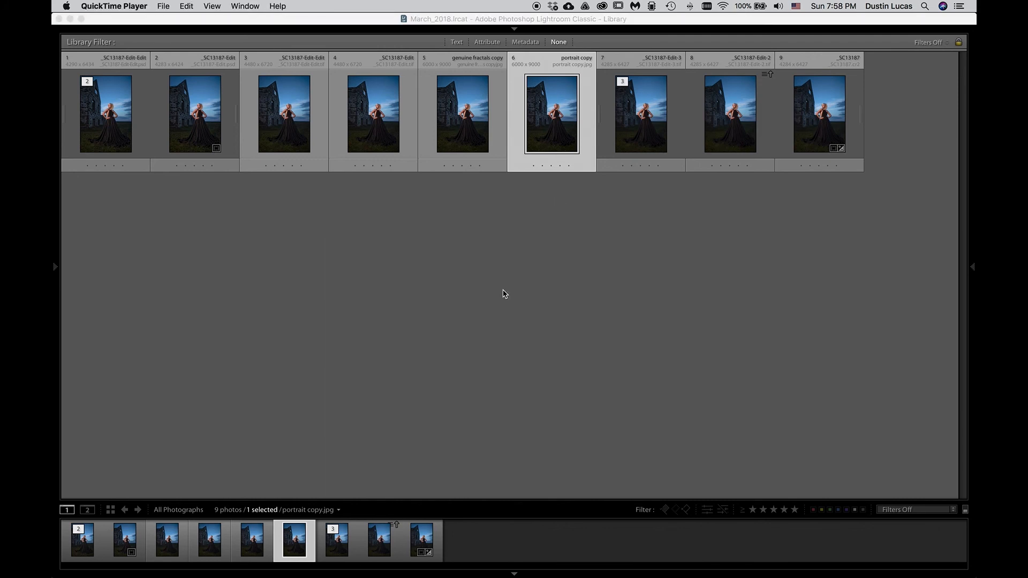
{"action": "key", "text": "super+Tab"}
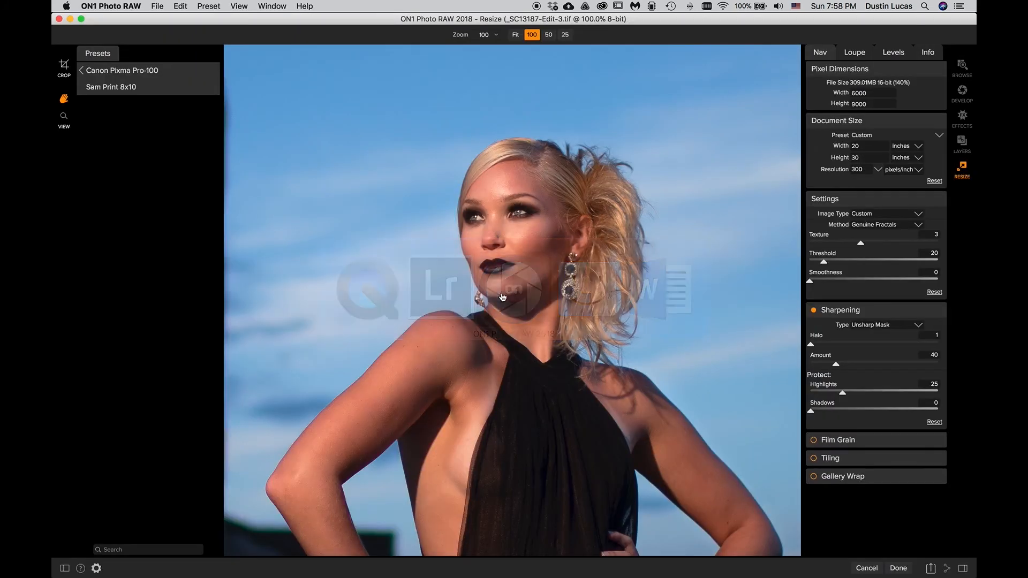
{"action": "left_click", "coordinate": [885, 217]}
{"action": "left_click", "coordinate": [885, 217]}
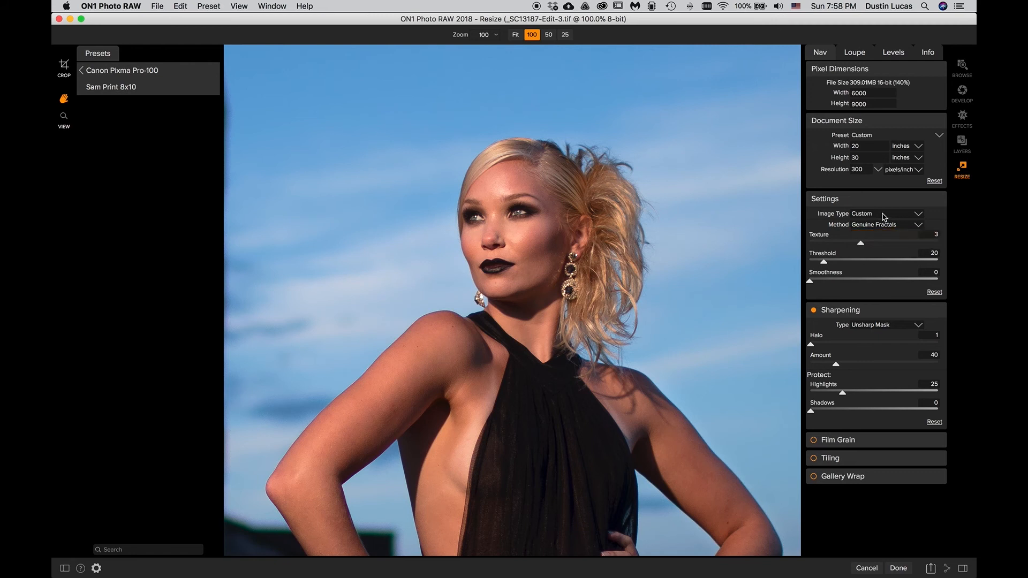
{"action": "left_click", "coordinate": [884, 226]}
{"action": "left_click", "coordinate": [882, 245]}
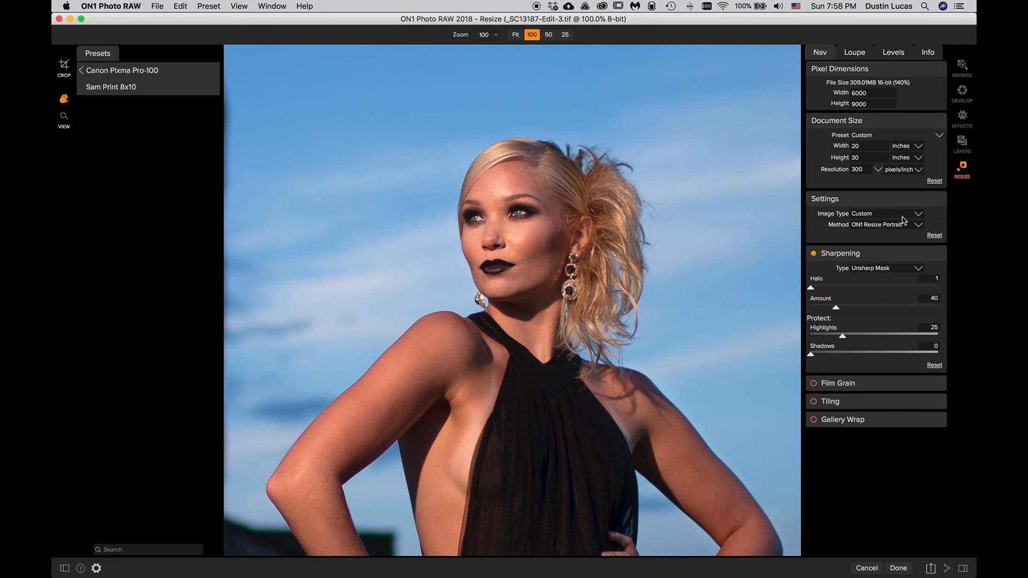
Step: Choose Unsharp Mask as the sharpening type and set its amount to 121
{"action": "left_click", "coordinate": [878, 269]}
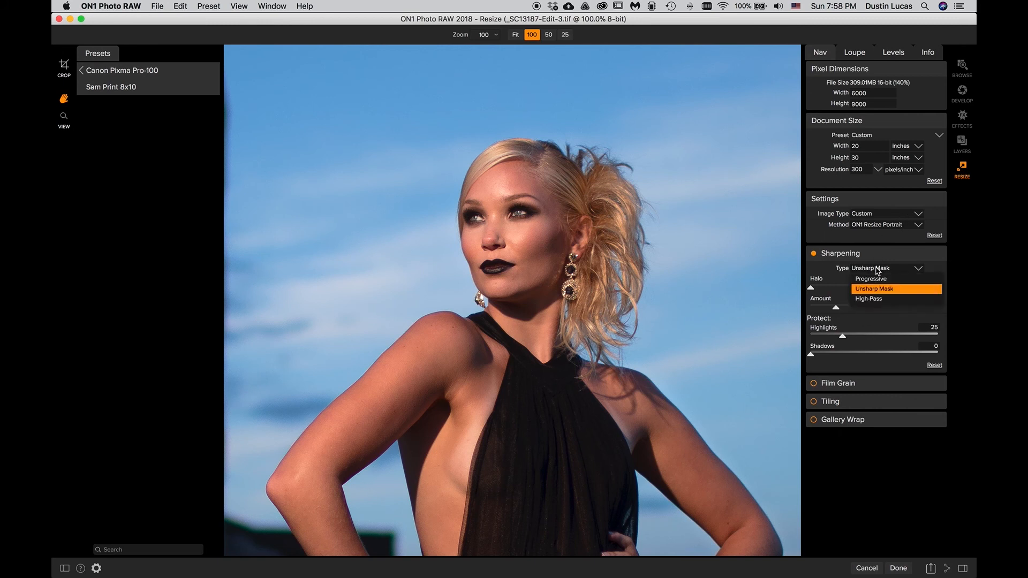
{"action": "left_click", "coordinate": [876, 292]}
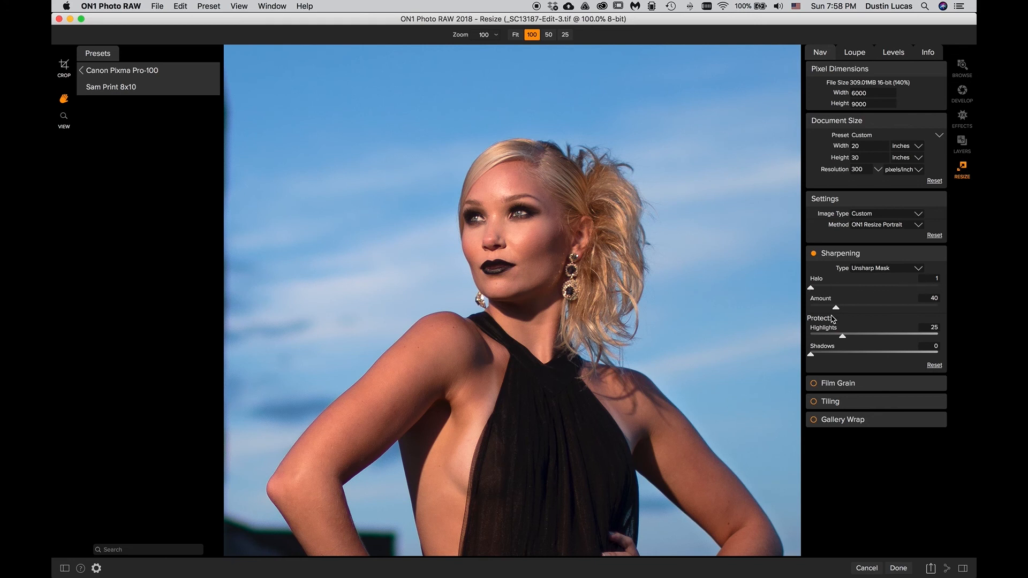
{"action": "left_click_drag", "start_coordinate": [836, 307], "coordinate": [890, 311]}
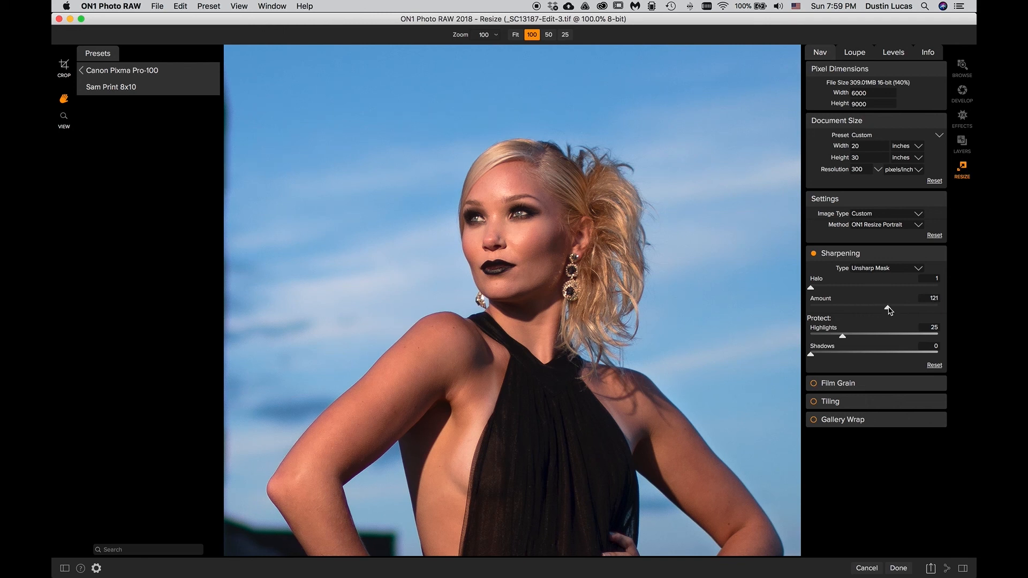
Step: Try the Unsharp Mask at amount 200, set the Highlights protection to 0 and lower the amount to 100
{"action": "left_click_drag", "start_coordinate": [888, 309], "coordinate": [954, 312]}
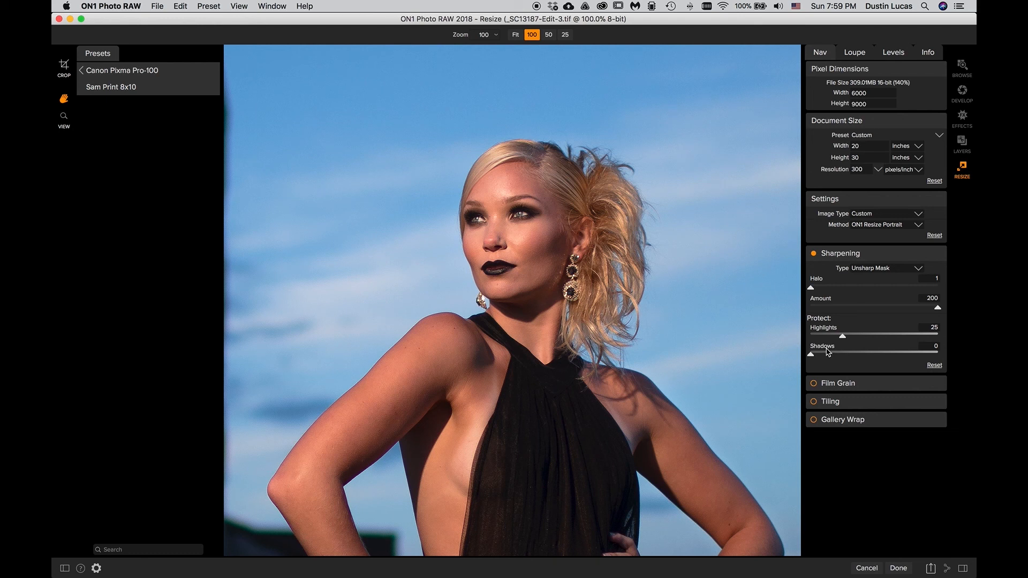
{"action": "left_click_drag", "start_coordinate": [843, 338], "coordinate": [804, 336]}
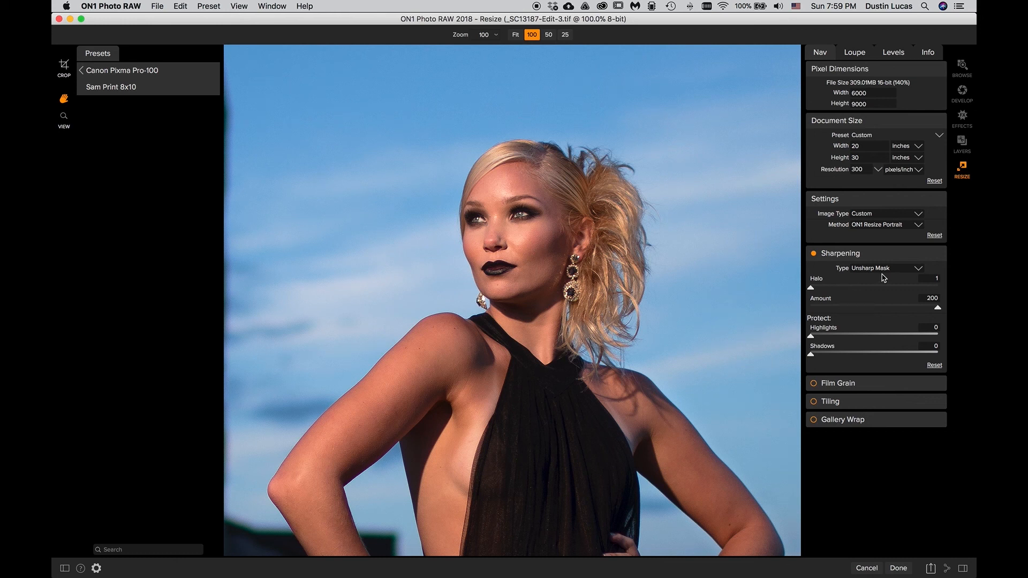
{"action": "left_click_drag", "start_coordinate": [930, 311], "coordinate": [874, 308]}
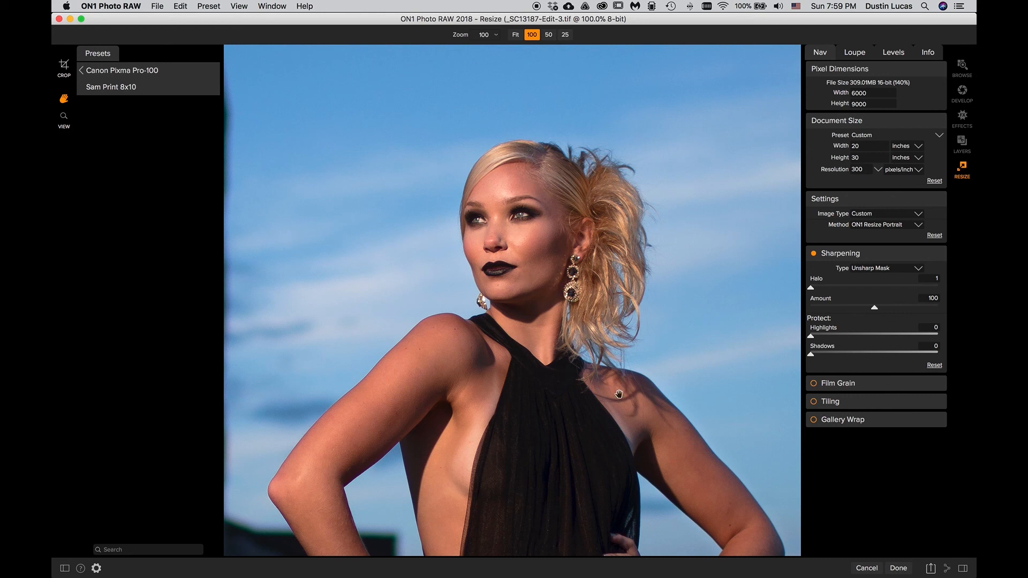
Step: Compare High-Pass sharpening with Unsharp Mask by alternating between the two types, settling on High-Pass
{"action": "left_click", "coordinate": [868, 272]}
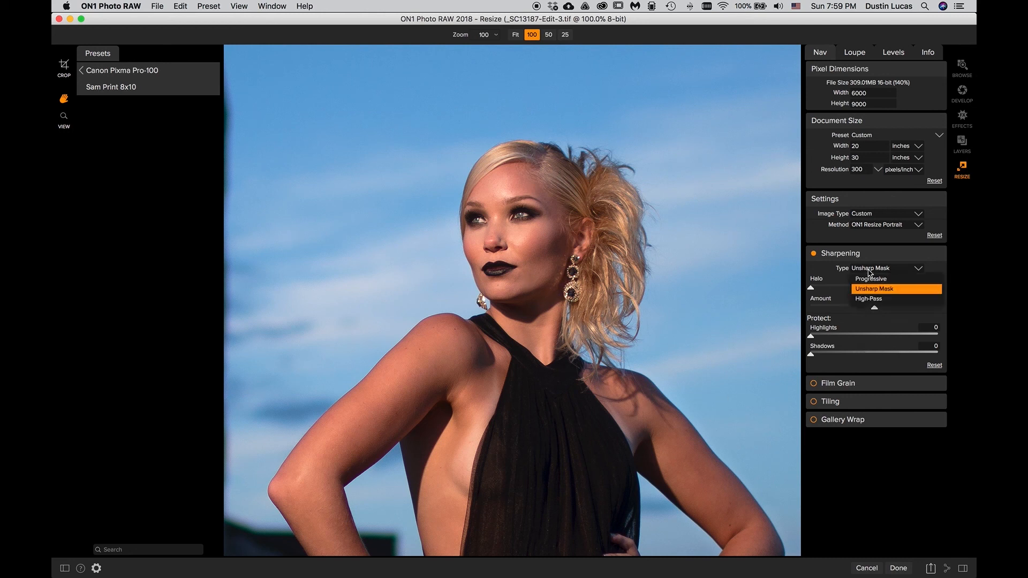
{"action": "left_click", "coordinate": [870, 298]}
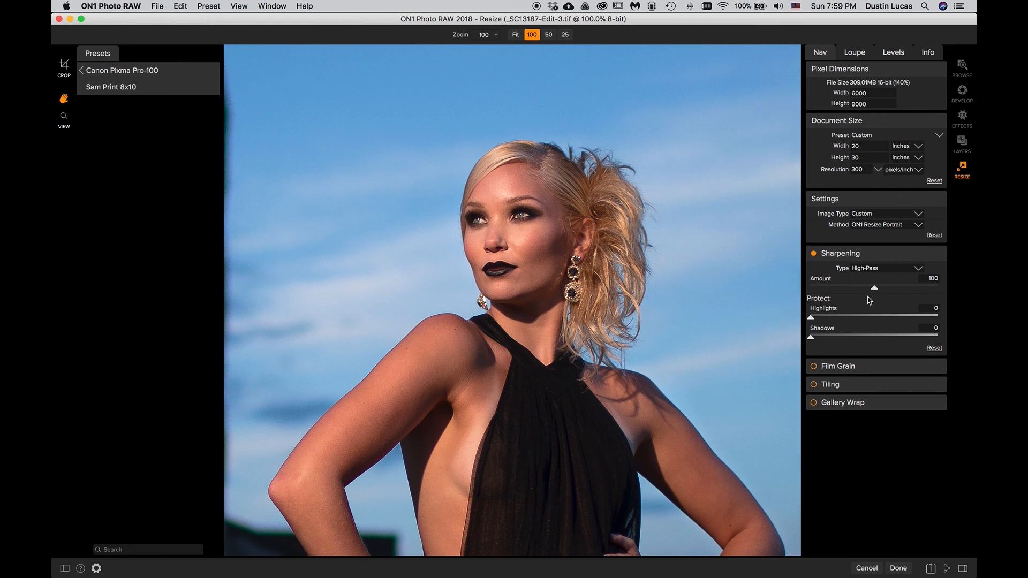
{"action": "left_click", "coordinate": [872, 270]}
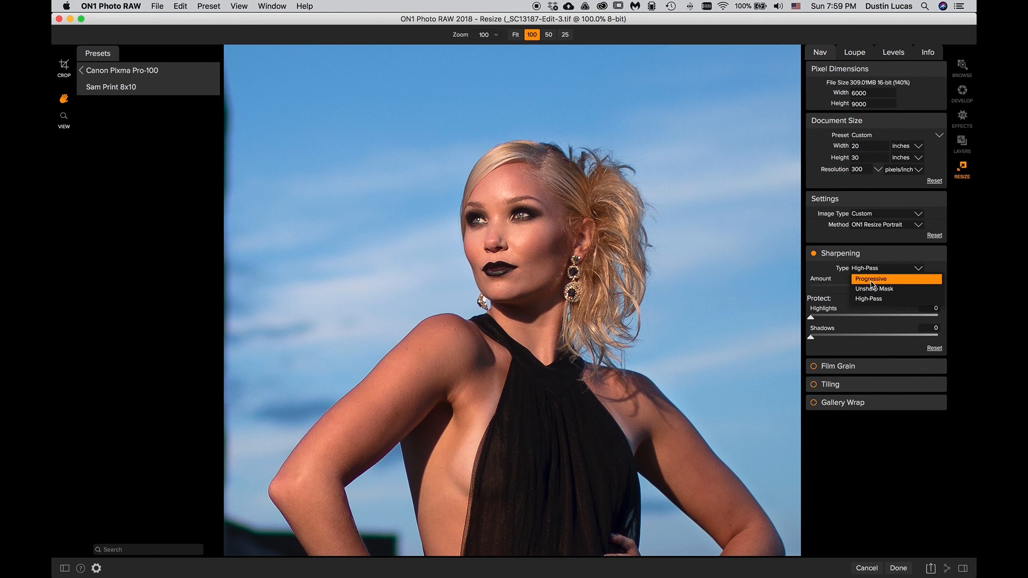
{"action": "left_click", "coordinate": [873, 289]}
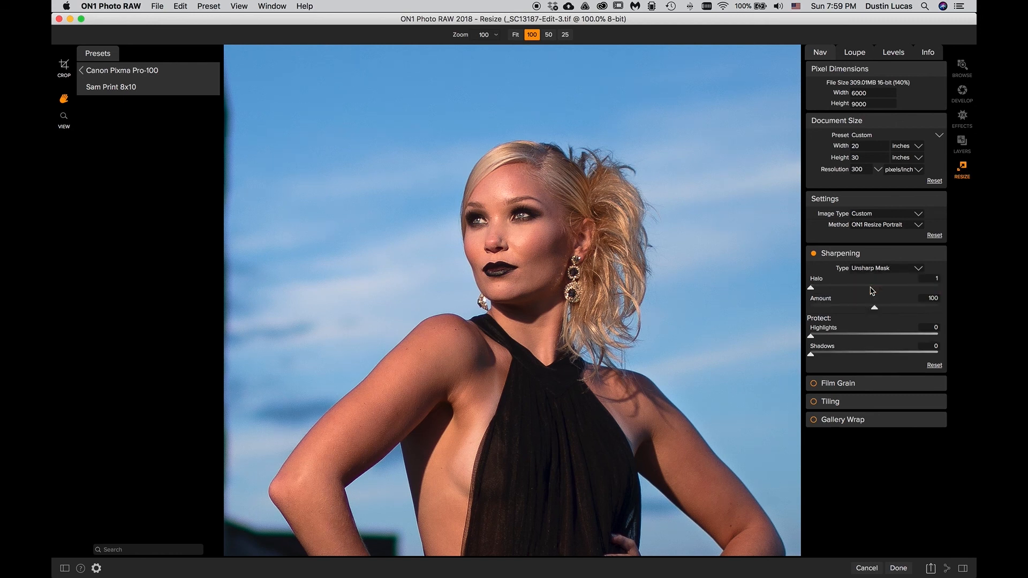
{"action": "left_click", "coordinate": [880, 271]}
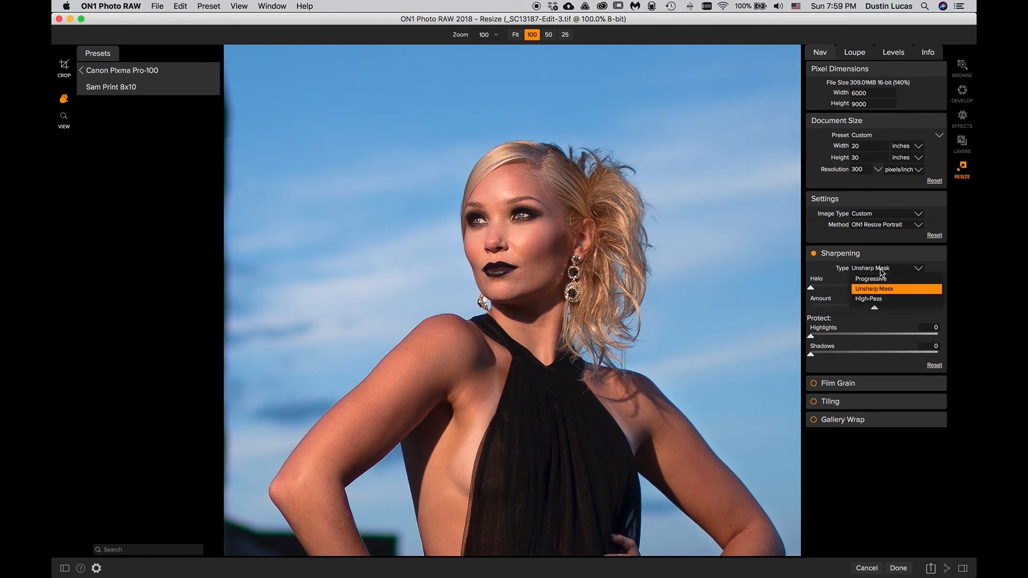
{"action": "left_click", "coordinate": [879, 299]}
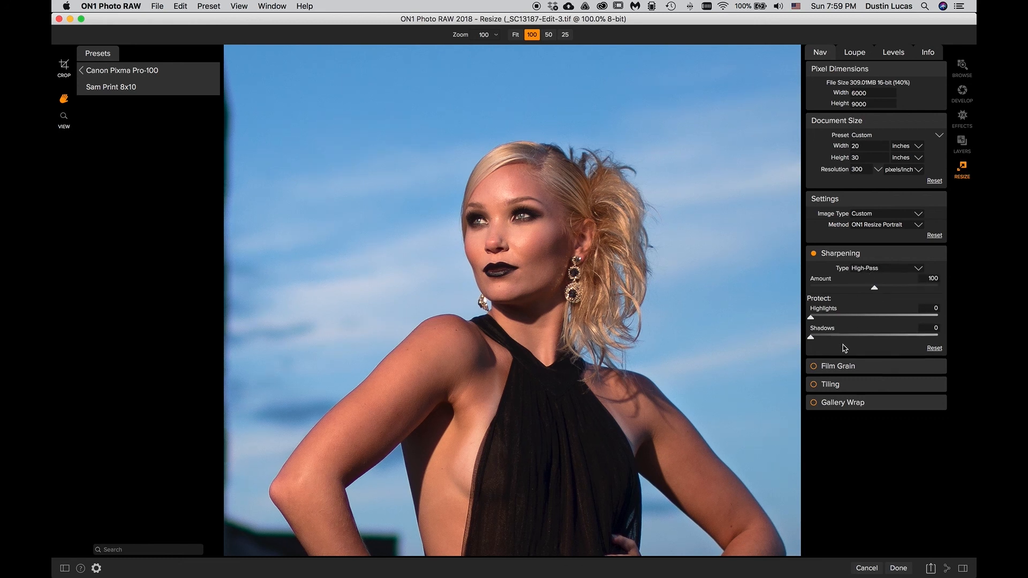
Step: Test the High-Pass Highlights protection at 100 and 0, set it to 25, and apply the resize
{"action": "left_click_drag", "start_coordinate": [813, 320], "coordinate": [960, 324]}
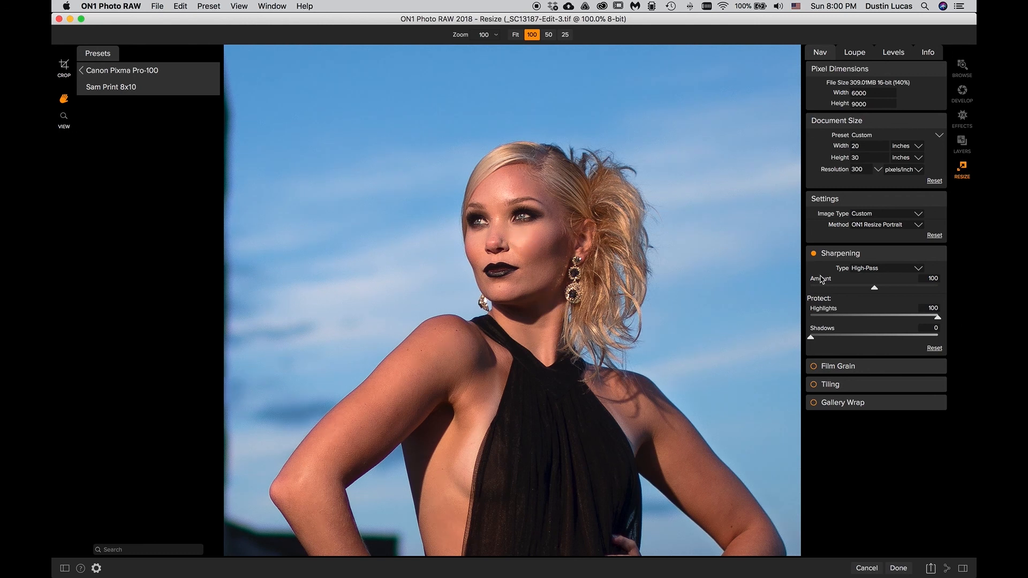
{"action": "left_click", "coordinate": [813, 316]}
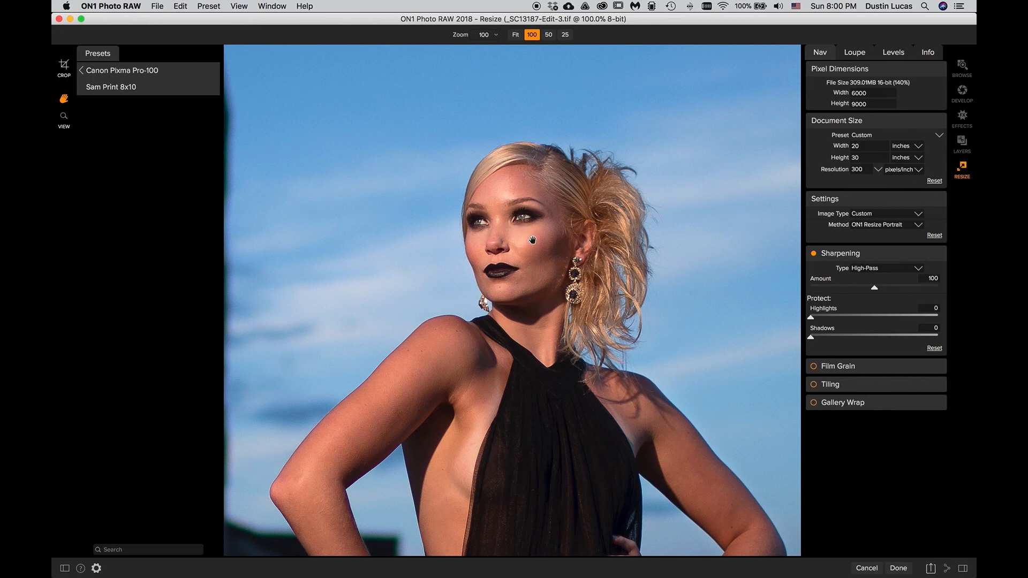
{"action": "left_click", "coordinate": [918, 317]}
{"action": "left_click_drag", "start_coordinate": [929, 318], "coordinate": [942, 318]}
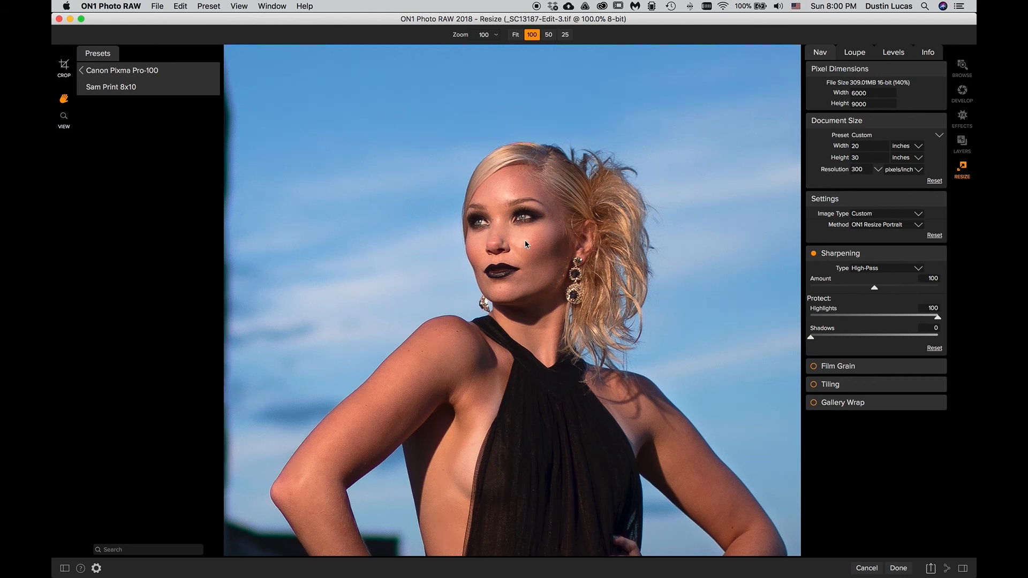
{"action": "left_click_drag", "start_coordinate": [868, 317], "coordinate": [844, 318]}
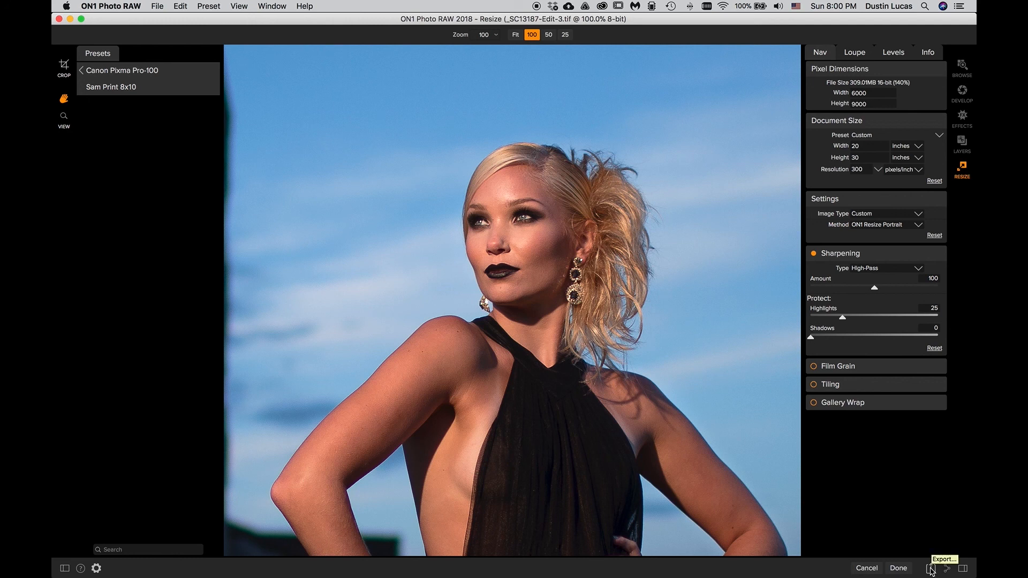
{"action": "left_click", "coordinate": [898, 569]}
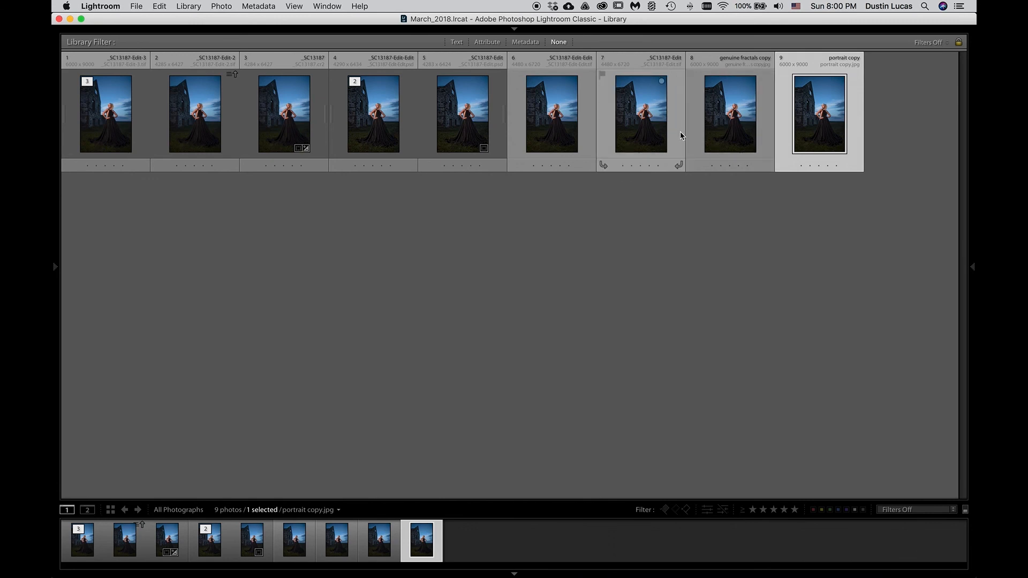
Step: In Lightroom, compare the original _SC13187 photo with _SC13187-Edit-Edit zoomed in on the woman, returning to the grid
{"action": "double_click", "coordinate": [544, 140]}
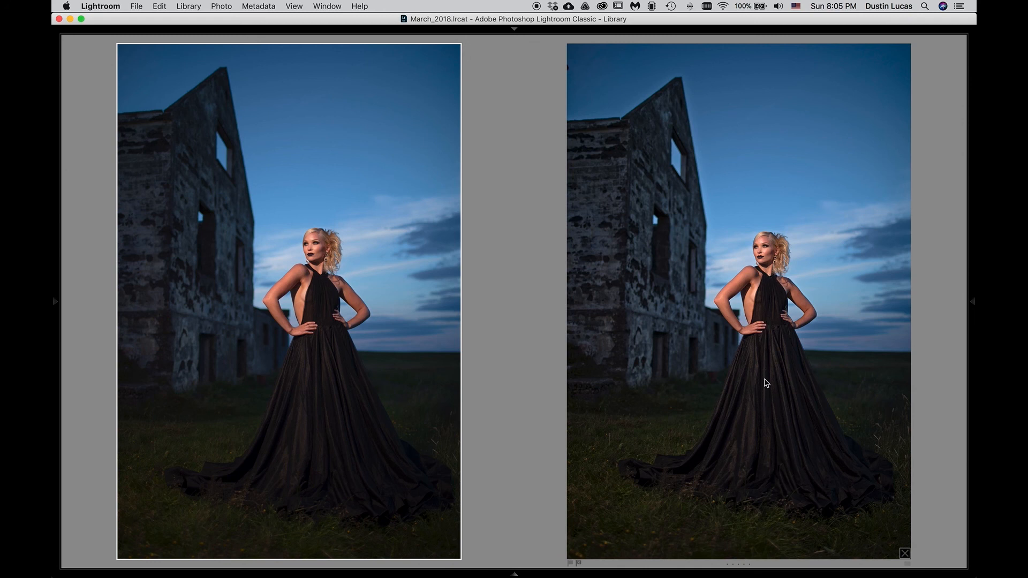
{"action": "double_click", "coordinate": [325, 265]}
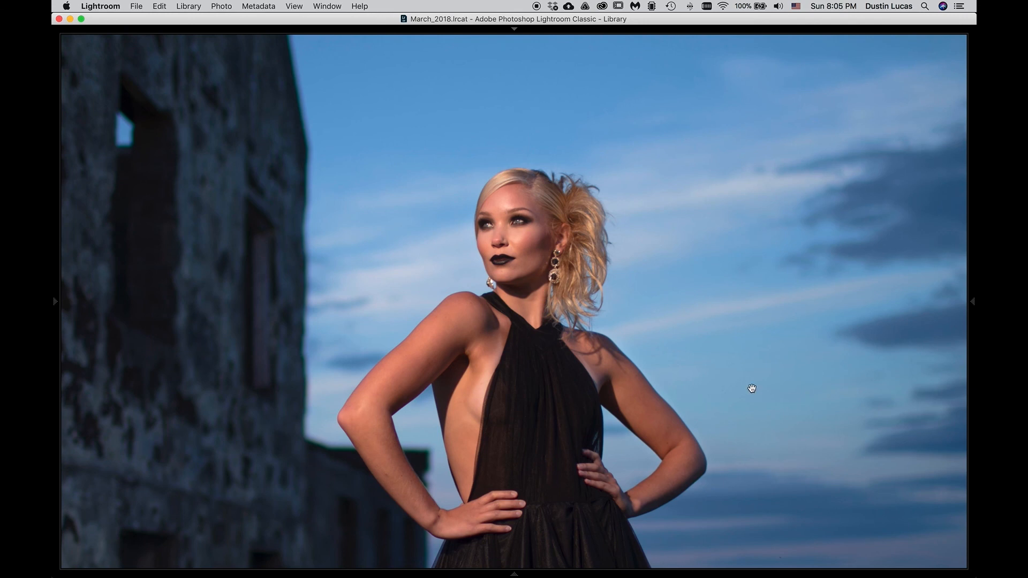
{"action": "key", "text": "Right"}
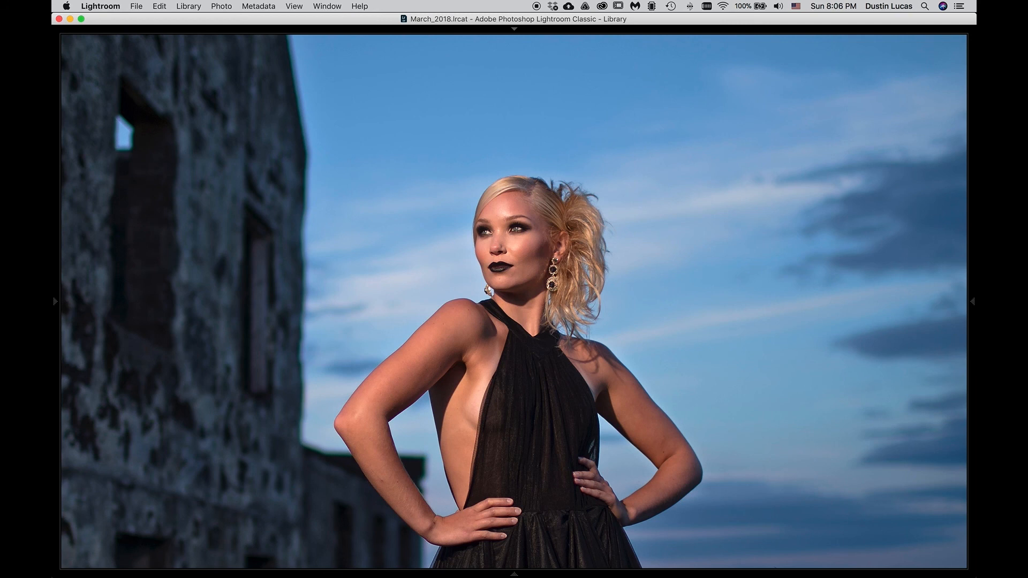
{"action": "key", "text": "Right"}
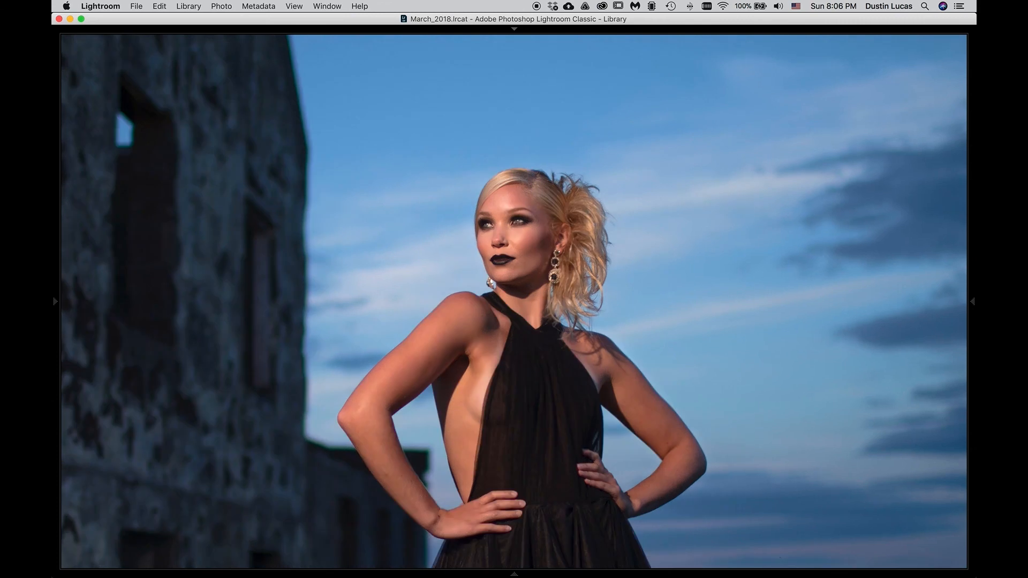
{"action": "key", "text": "g"}
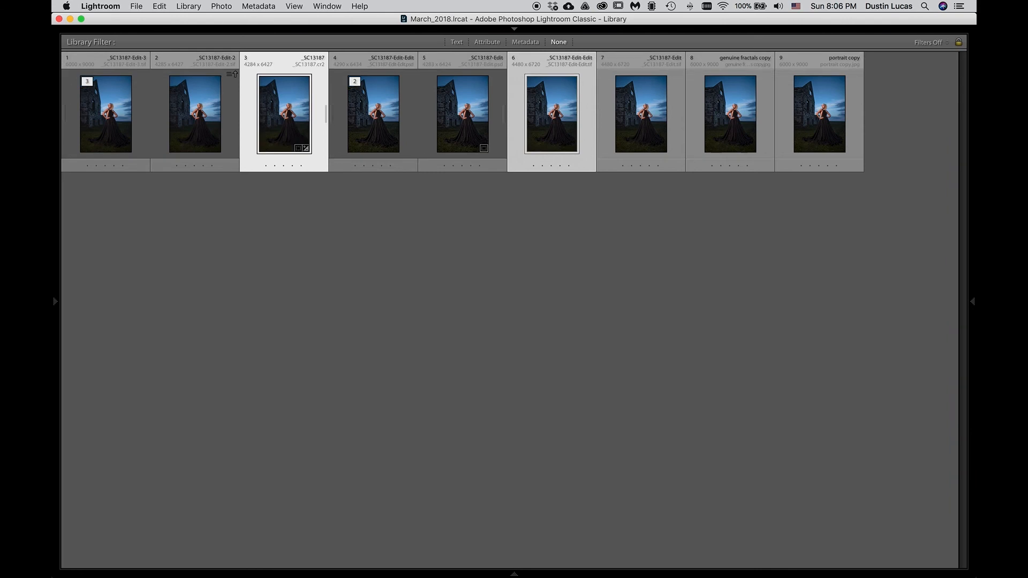
Step: Open the original _SC13187 photo in the Develop module and adjust its sharpening amount to about 98
{"action": "key", "text": "d"}
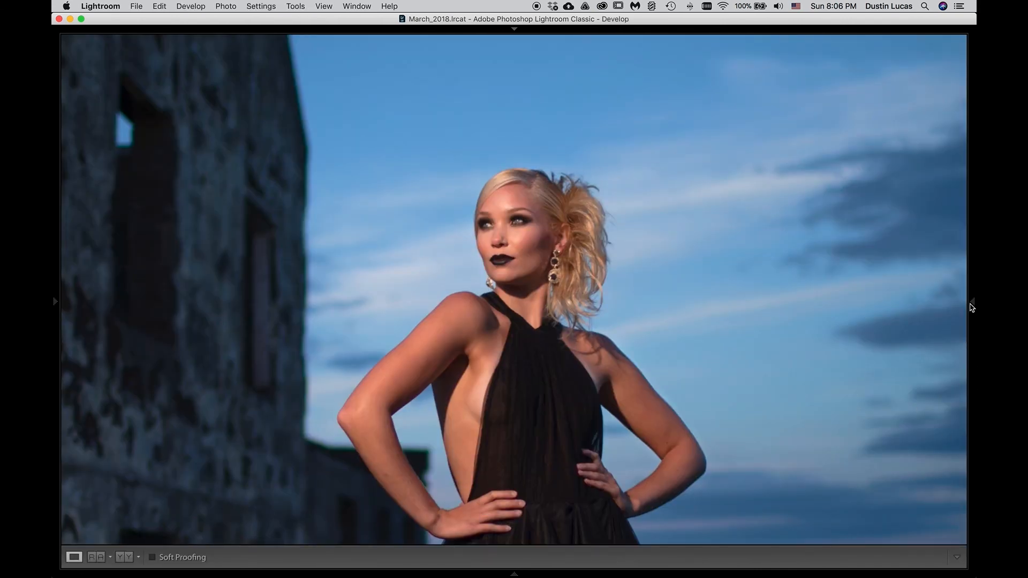
{"action": "mouse_move", "coordinate": [973, 307]}
{"action": "left_click", "coordinate": [888, 278]}
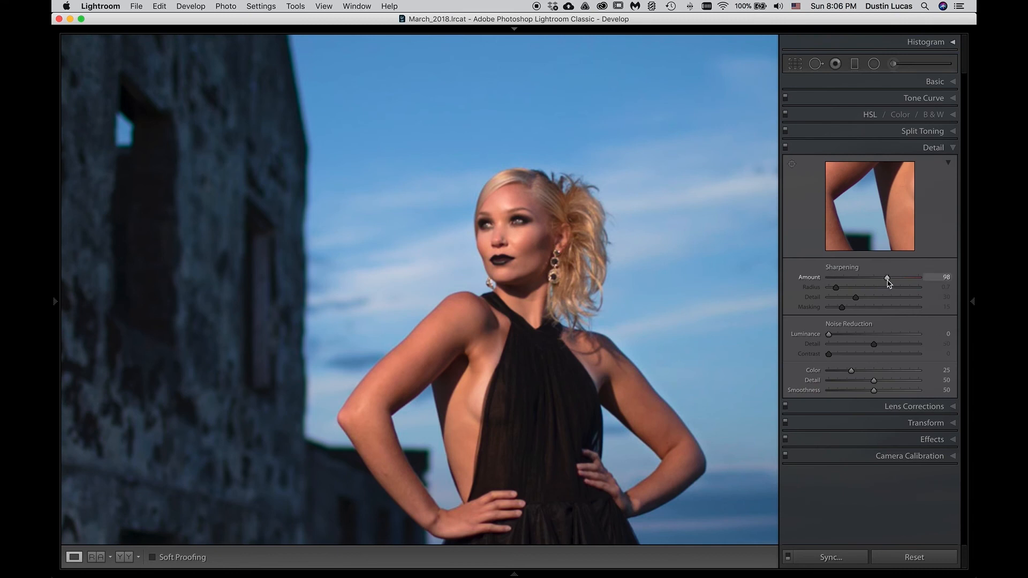
{"action": "left_click_drag", "start_coordinate": [888, 280], "coordinate": [890, 279]}
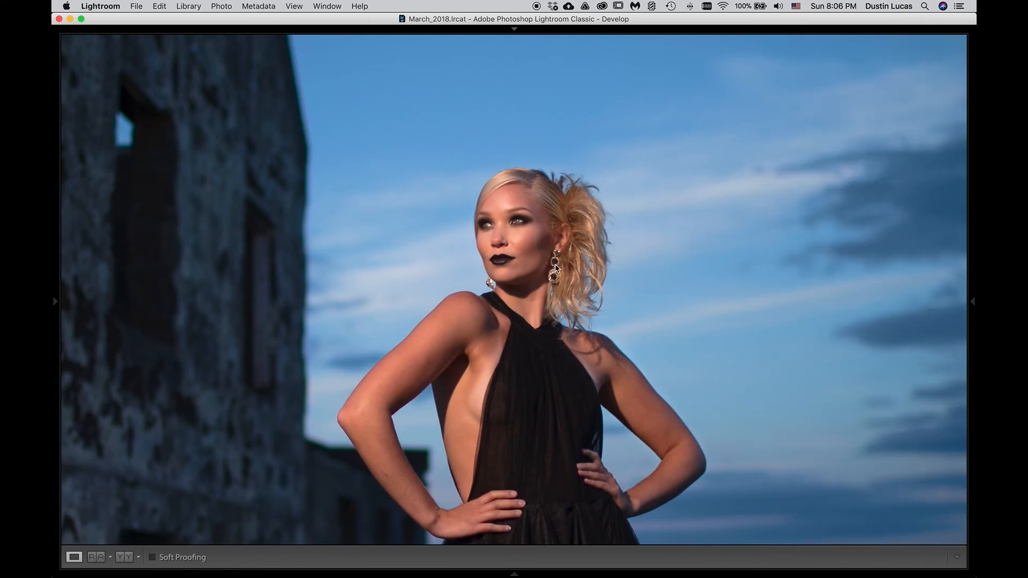
Step: Compare the resharpened original with _SC13187-Edit-Edit by alternating repeatedly between them, zoomed in on the woman
{"action": "key", "text": "c"}
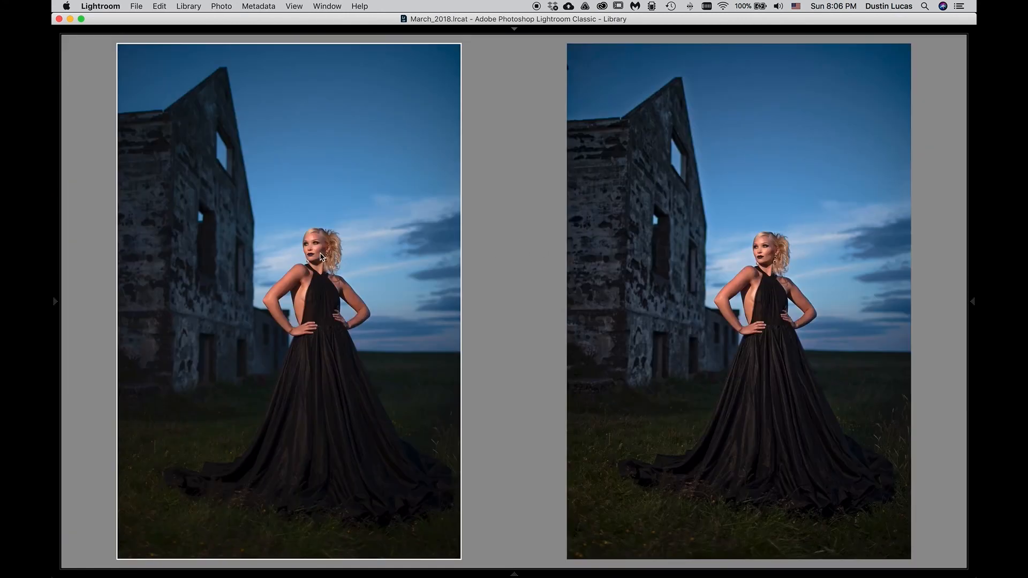
{"action": "key", "text": "d"}
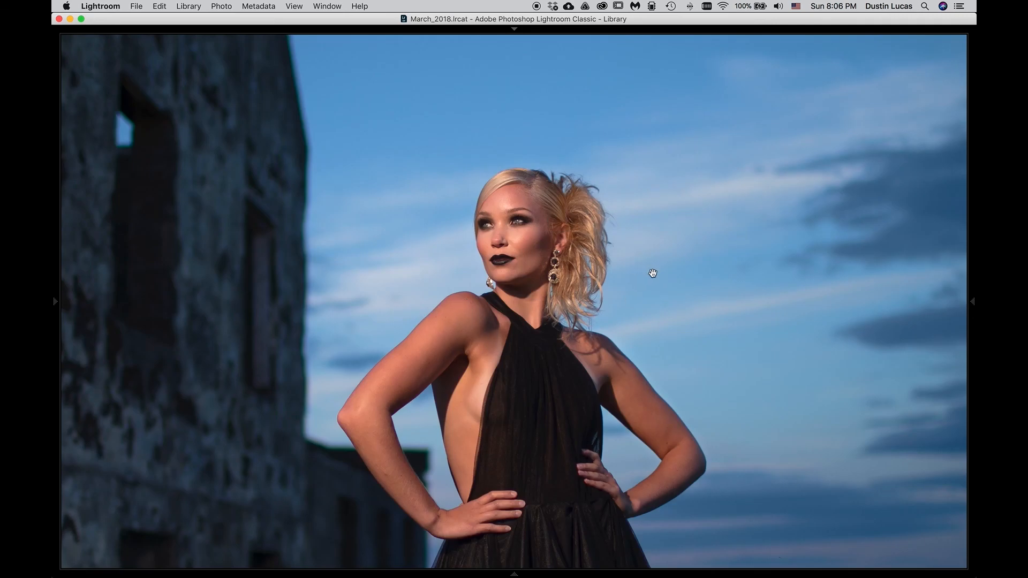
{"action": "key", "text": "Right"}
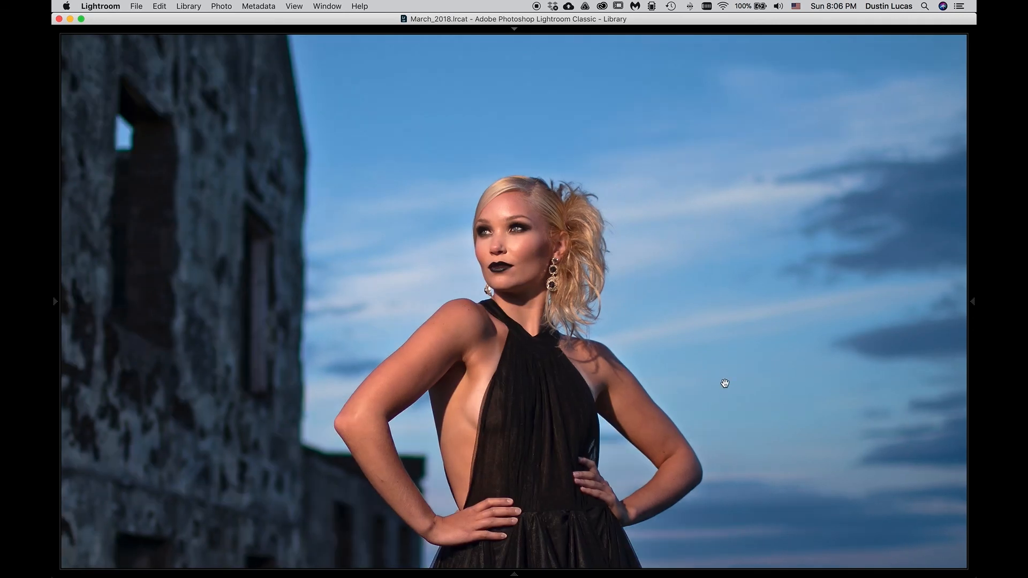
{"action": "key", "text": "Left"}
{"action": "key", "text": "Right"}
{"action": "key", "text": "Left"}
{"action": "key", "text": "Right"}
{"action": "key", "text": "Left"}
{"action": "key", "text": "Right"}
{"action": "key", "text": "Left"}
{"action": "key", "text": "Right"}
{"action": "key", "text": "Left"}
{"action": "key", "text": "Right"}
{"action": "key", "text": "Left"}
{"action": "key", "text": "Right"}
{"action": "key", "text": "Left"}
{"action": "key", "text": "Right"}
{"action": "key", "text": "Left"}
{"action": "key", "text": "Right"}
{"action": "key", "text": "Left"}
{"action": "key", "text": "Right"}
{"action": "key", "text": "Left"}
{"action": "key", "text": "Right"}
{"action": "key", "text": "Left"}
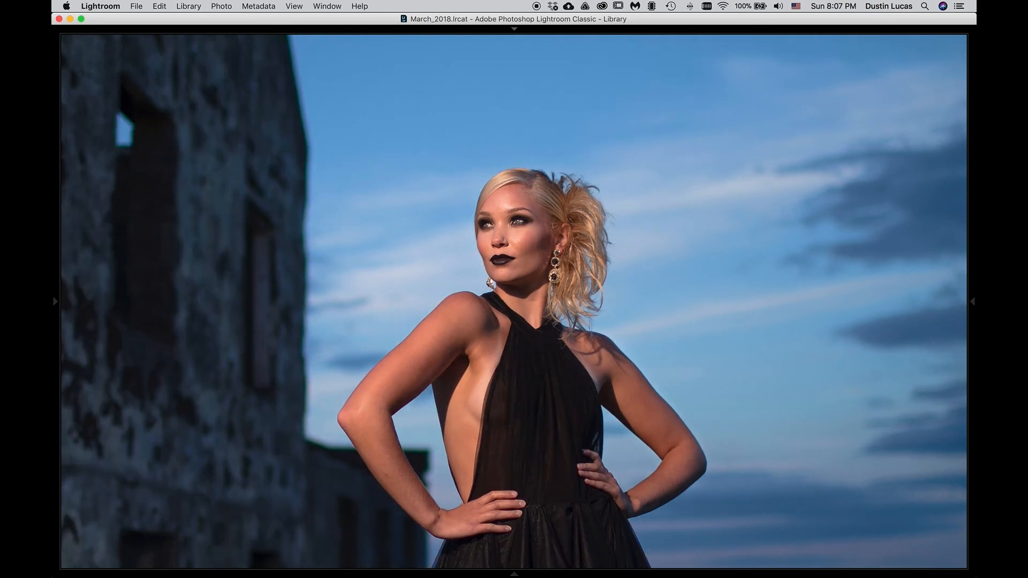
{"action": "key", "text": "Right"}
{"action": "key", "text": "Left"}
{"action": "key", "text": "Right"}
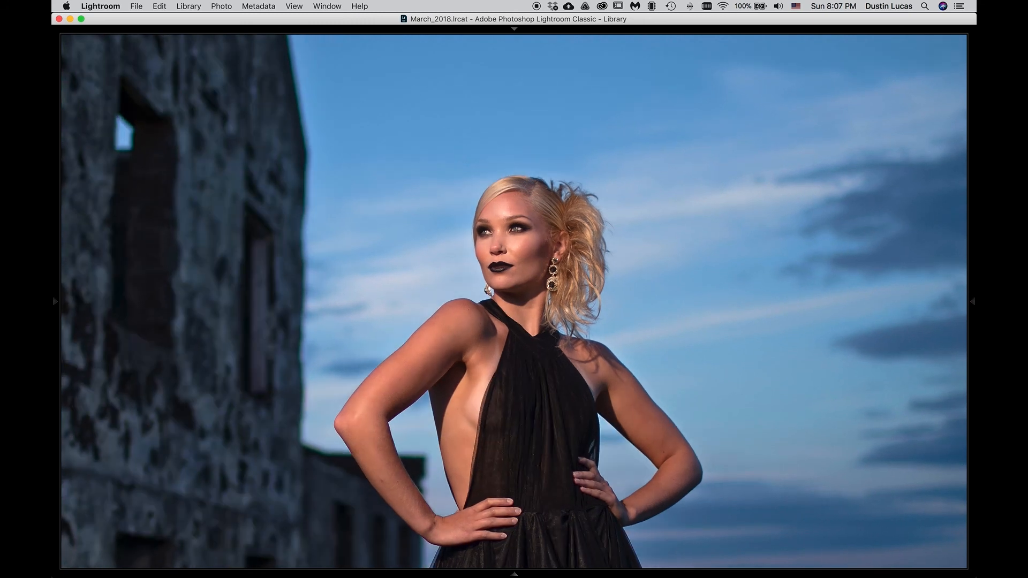